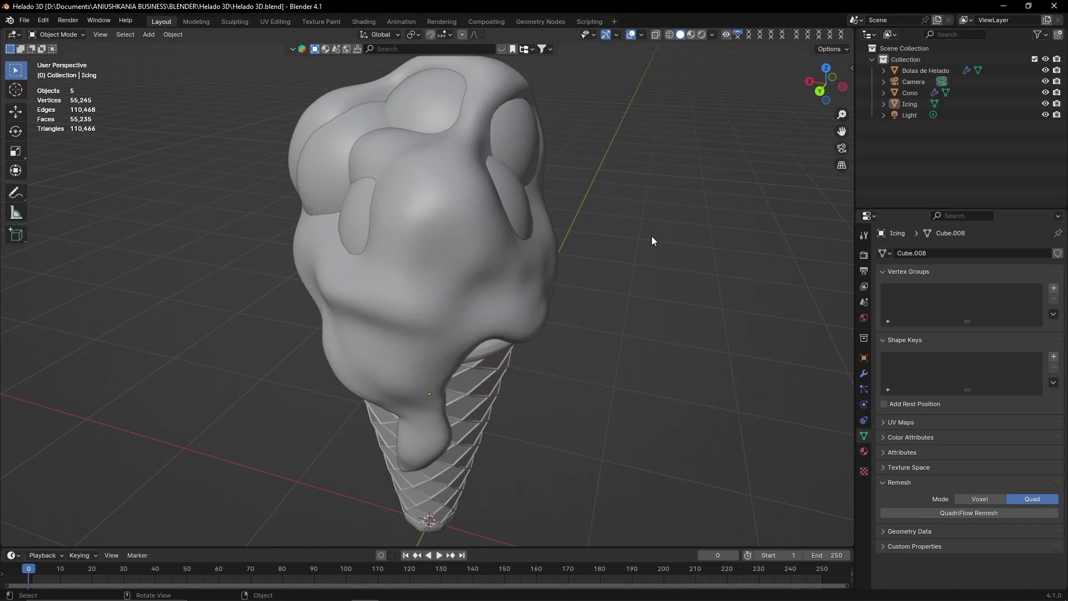
Select the Bolas de Helado, Cono and Icing objects.
{"action": "mouse_move", "coordinate": [609, 290]}
{"action": "middle_mouse_down"}
{"action": "mouse_move", "coordinate": [649, 288]}
{"action": "mouse_move", "coordinate": [501, 269]}
{"action": "middle_mouse_up"}
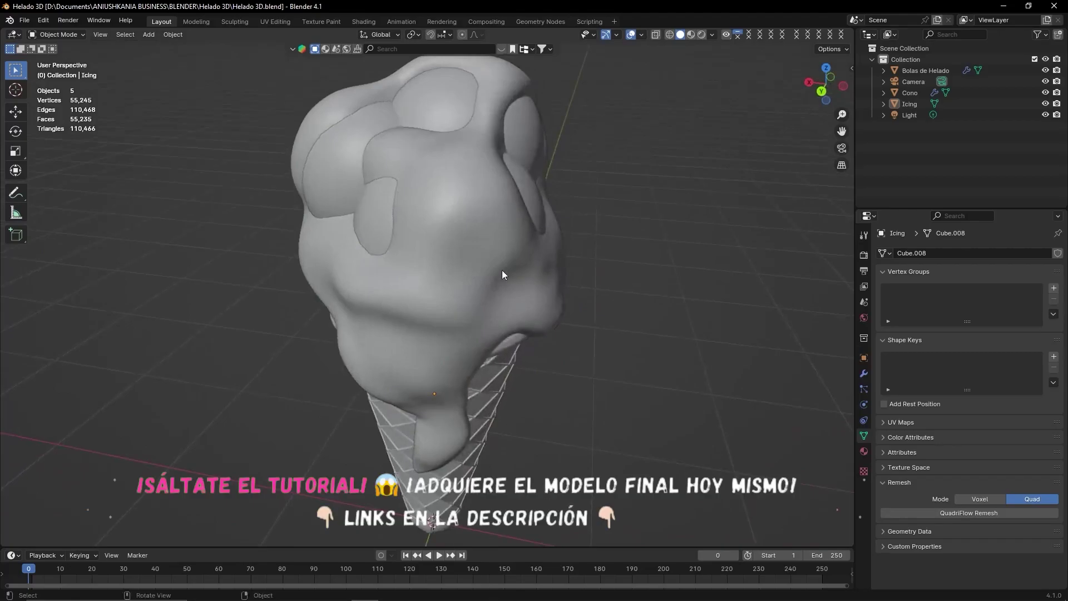
{"action": "scroll", "coordinate": [568, 334], "scroll_direction": "down", "scroll_amount": 5}
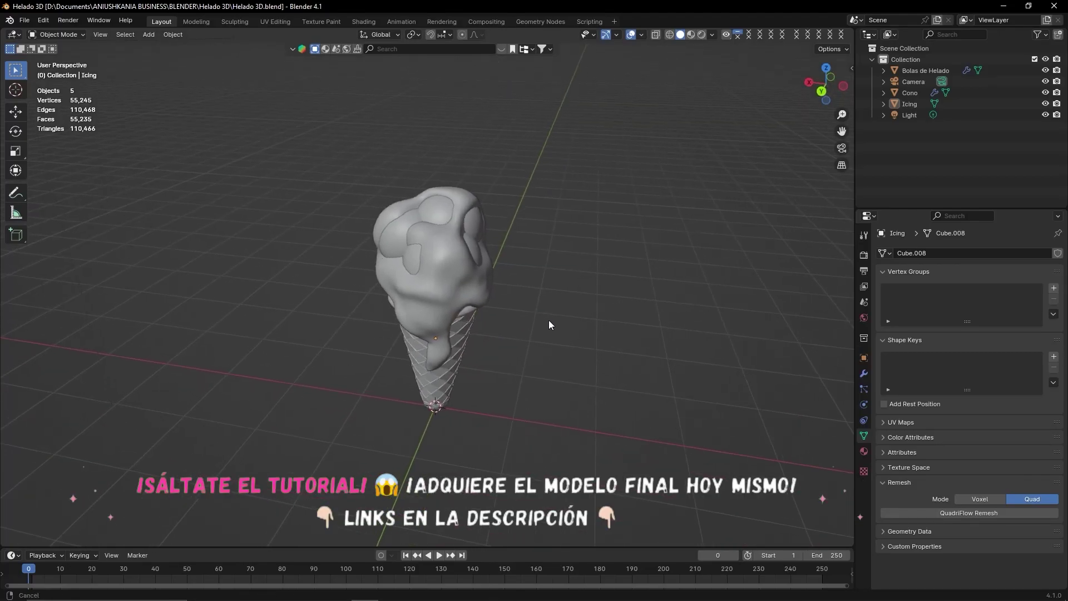
{"action": "middle_click_drag", "start_coordinate": [548, 319], "coordinate": [546, 345], "text": "shift"}
{"action": "scroll", "coordinate": [546, 340], "scroll_direction": "up", "scroll_amount": 2}
{"action": "scroll", "coordinate": [579, 341], "scroll_direction": "up", "scroll_amount": 2}
{"action": "scroll", "coordinate": [579, 342], "scroll_direction": "up", "scroll_amount": 2}
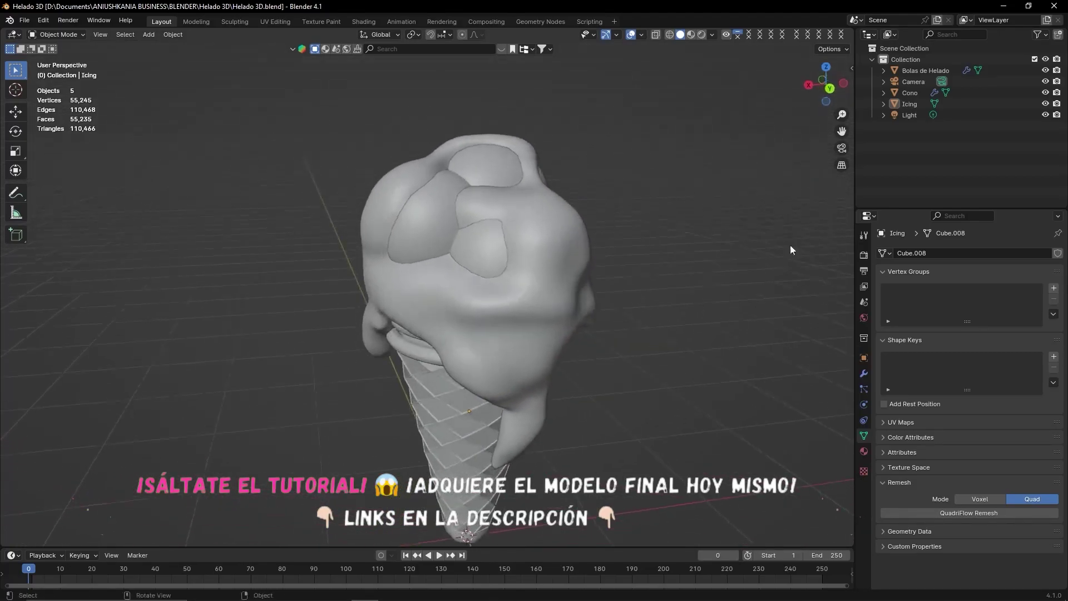
{"action": "left_click", "coordinate": [920, 71]}
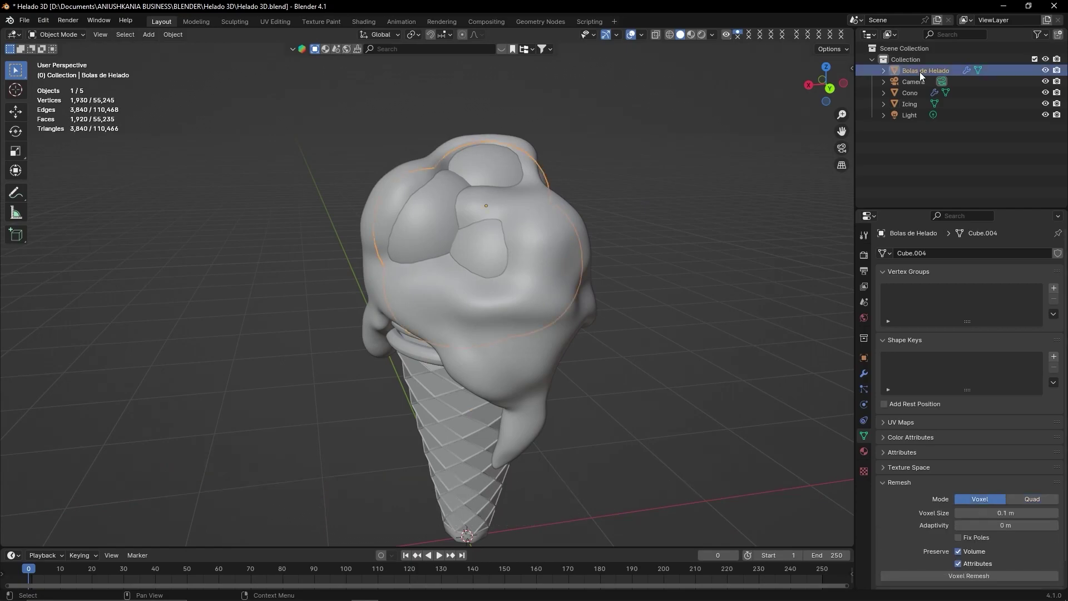
{"action": "left_click", "coordinate": [919, 94], "text": "ctrl"}
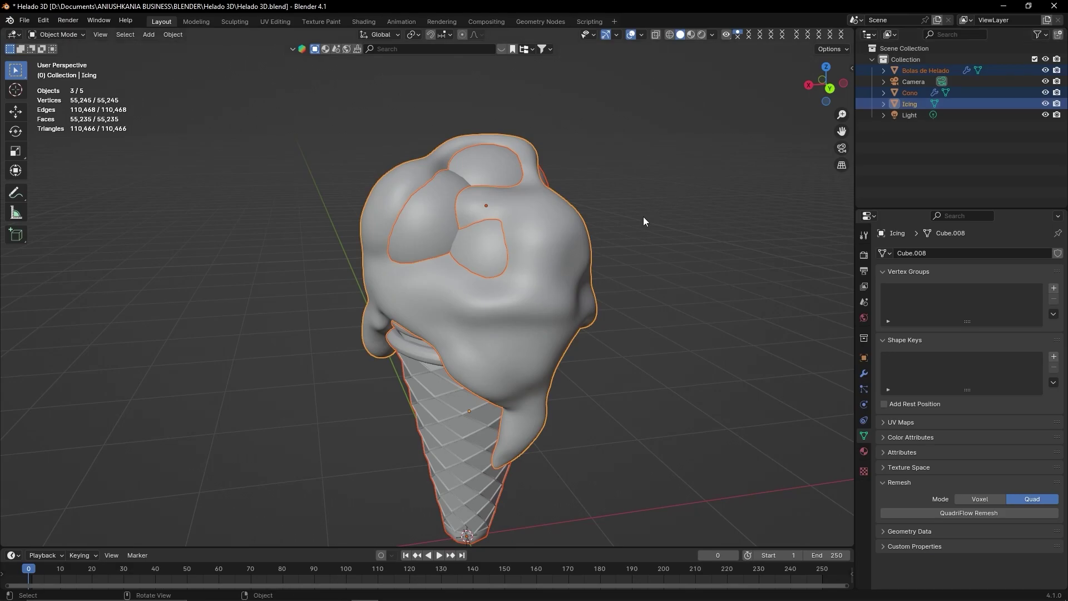
Create a collection named Helado 3D and move the selected objects into it.
{"action": "key", "text": "m"}
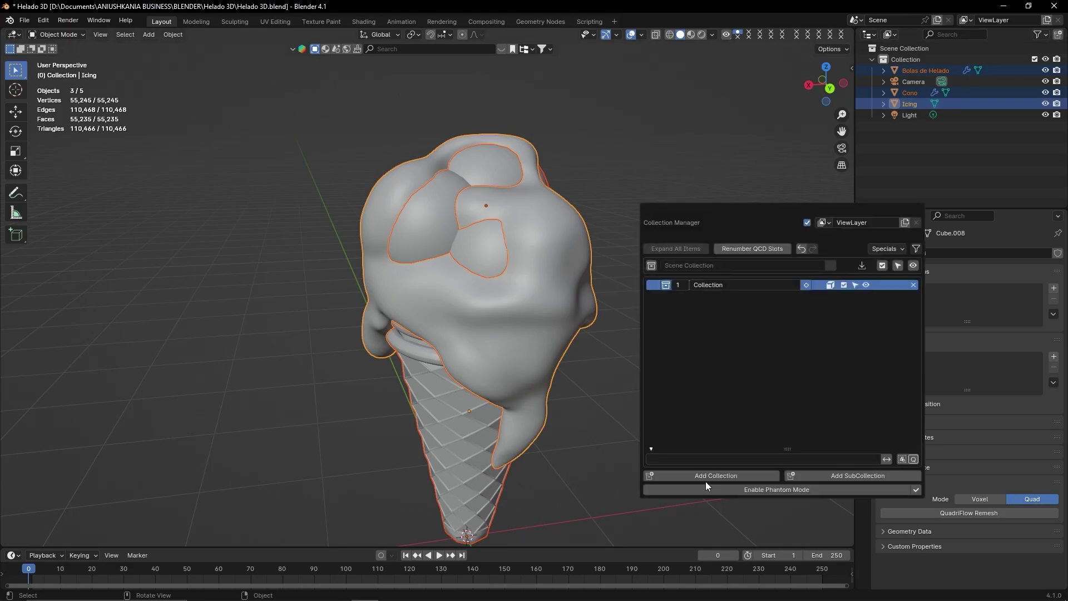
{"action": "left_click", "coordinate": [709, 476]}
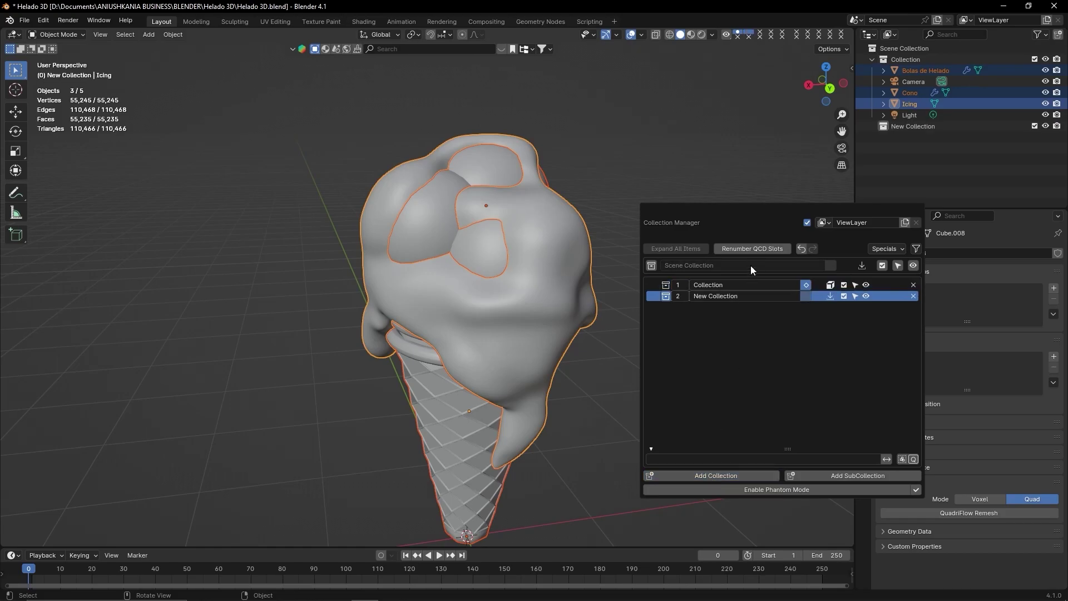
{"action": "double_click", "coordinate": [743, 295]}
{"action": "type", "text": "Helado 3D"}
{"action": "key", "text": "Return"}
{"action": "left_click", "coordinate": [830, 295]}
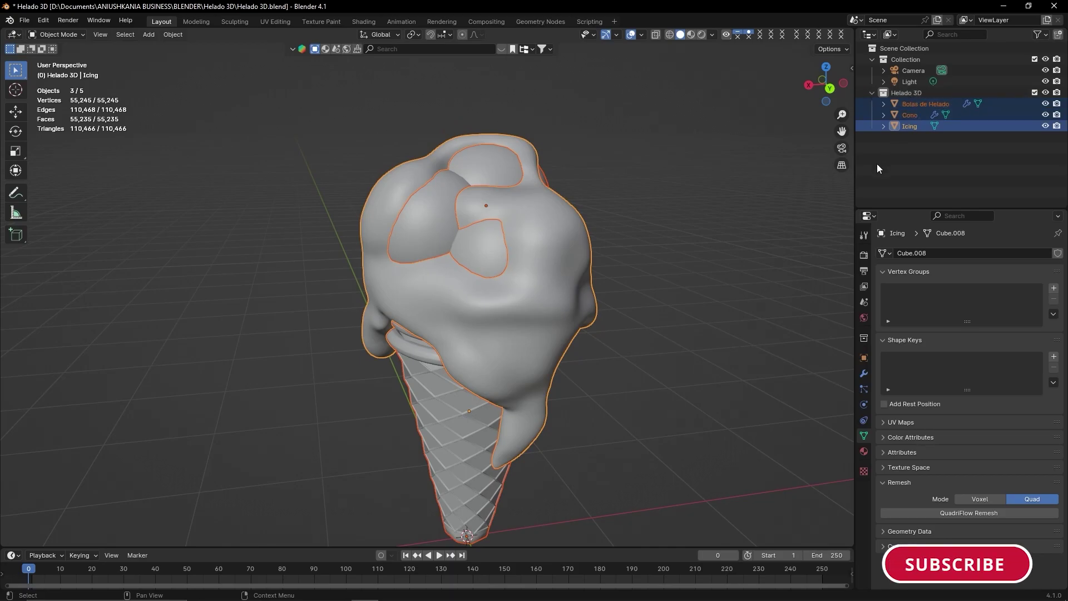
Move the scoops, cone and icing 2.6 m along X out of the way.
{"action": "left_click", "coordinate": [710, 289]}
{"action": "scroll", "coordinate": [707, 288], "scroll_direction": "down", "scroll_amount": 3}
{"action": "scroll", "coordinate": [652, 363], "scroll_direction": "down", "scroll_amount": 2}
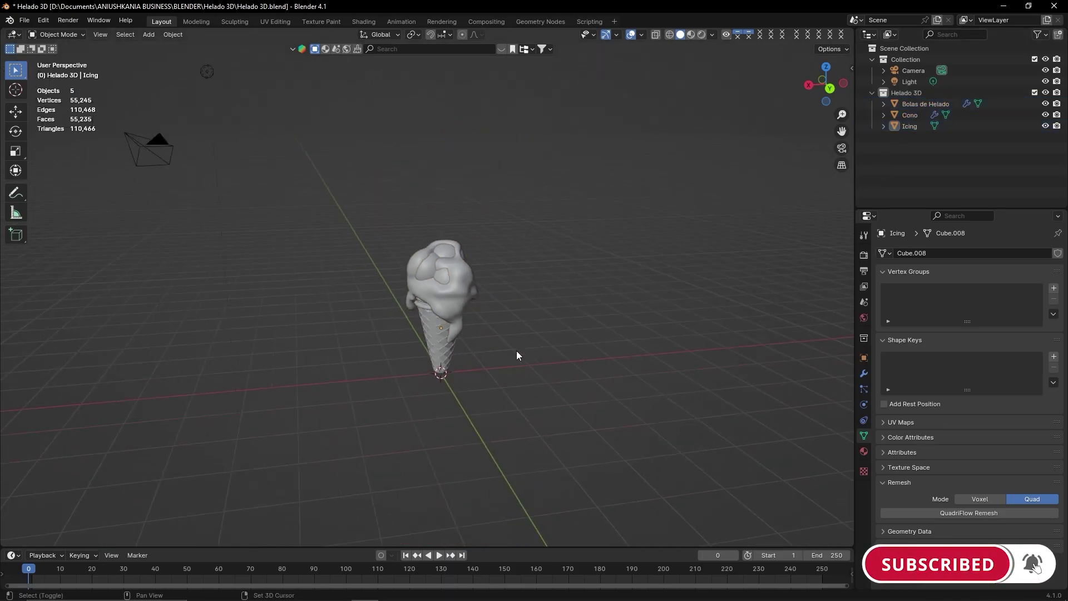
{"action": "scroll", "coordinate": [503, 323], "scroll_direction": "up", "scroll_amount": 2}
{"action": "left_click_drag", "start_coordinate": [322, 115], "coordinate": [515, 450]}
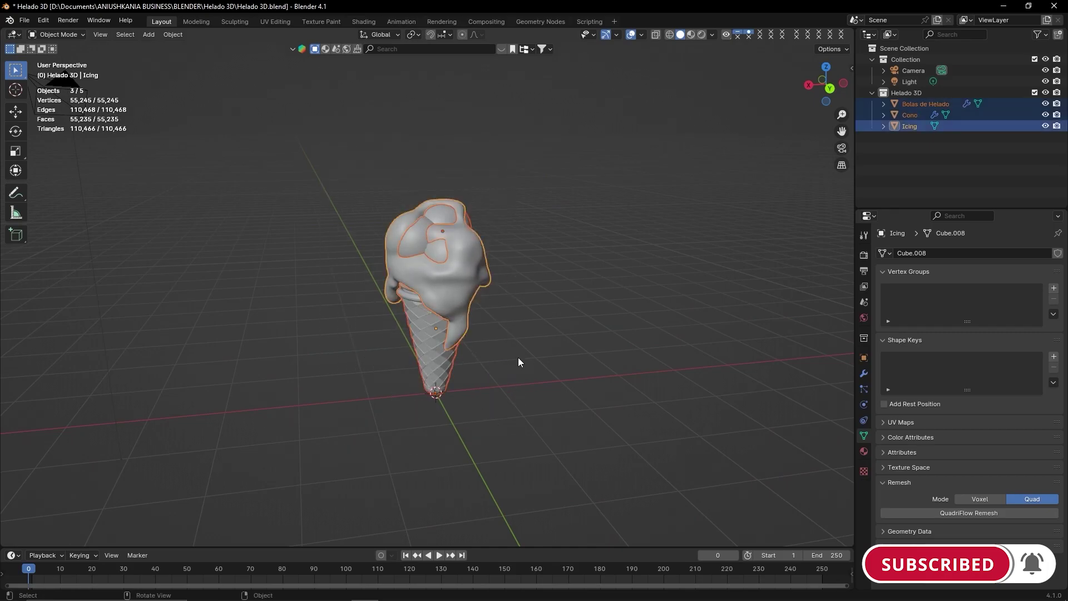
{"action": "key", "text": "g"}
{"action": "key", "text": "x"}
{"action": "left_click", "coordinate": [325, 372]}
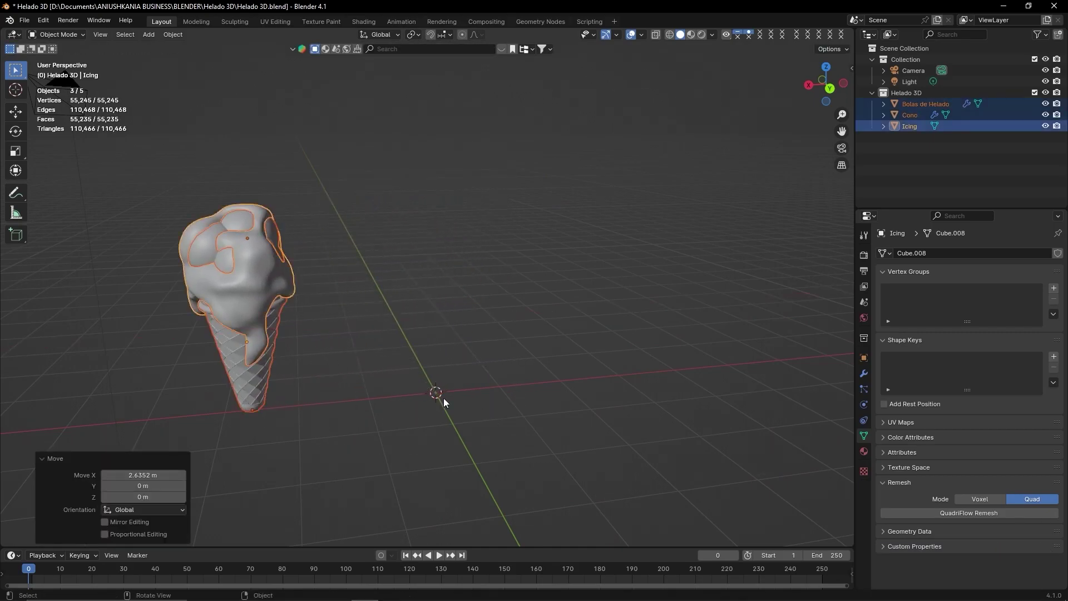
Add a UV sphere with 8 segments and 6 rings.
{"action": "scroll", "coordinate": [501, 378], "scroll_direction": "up", "scroll_amount": 2}
{"action": "scroll", "coordinate": [513, 362], "scroll_direction": "up", "scroll_amount": 3}
{"action": "scroll", "coordinate": [512, 365], "scroll_direction": "down", "scroll_amount": 1}
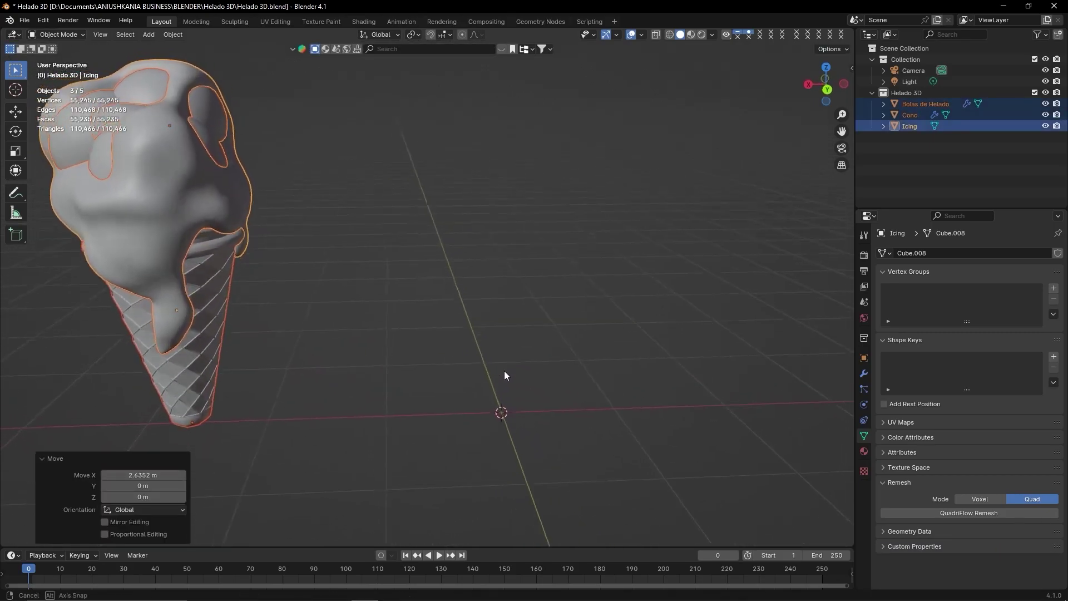
{"action": "scroll", "coordinate": [504, 371], "scroll_direction": "down", "scroll_amount": 2}
{"action": "key", "text": "shift+a"}
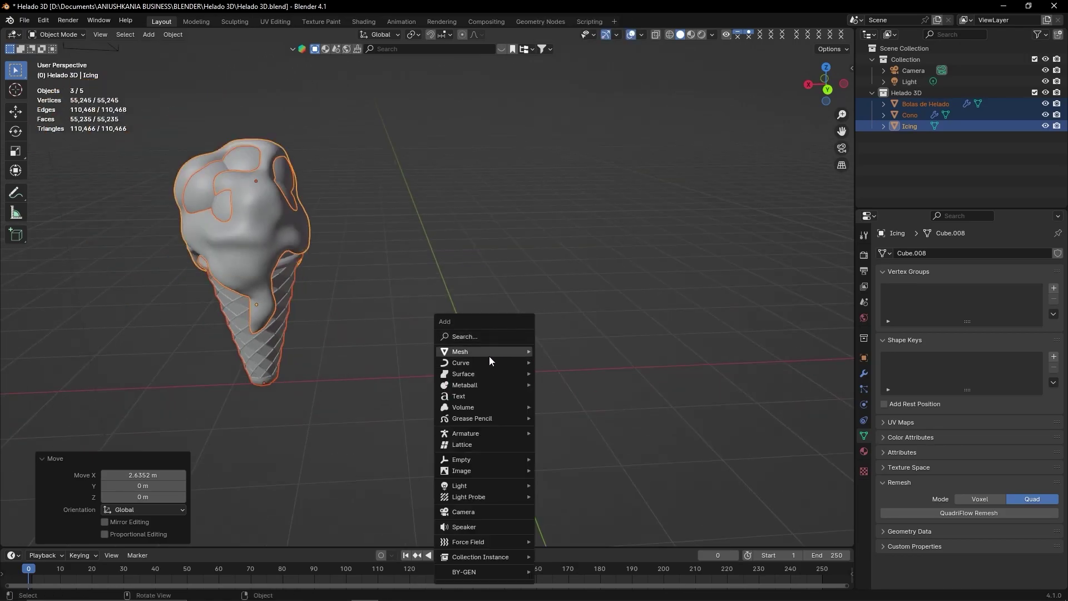
{"action": "mouse_move", "coordinate": [484, 351]}
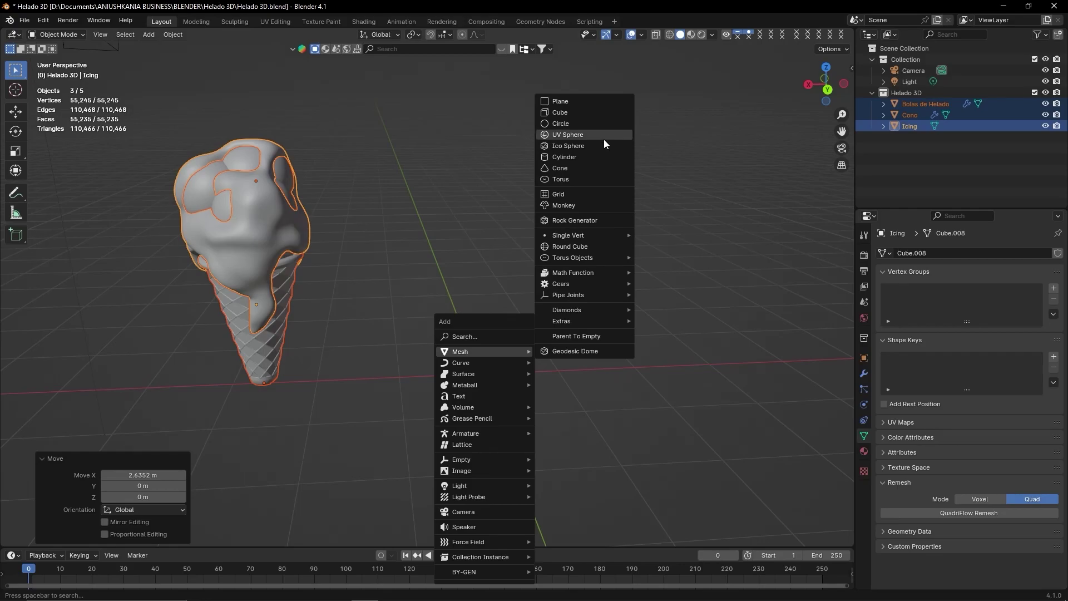
{"action": "left_click", "coordinate": [604, 144]}
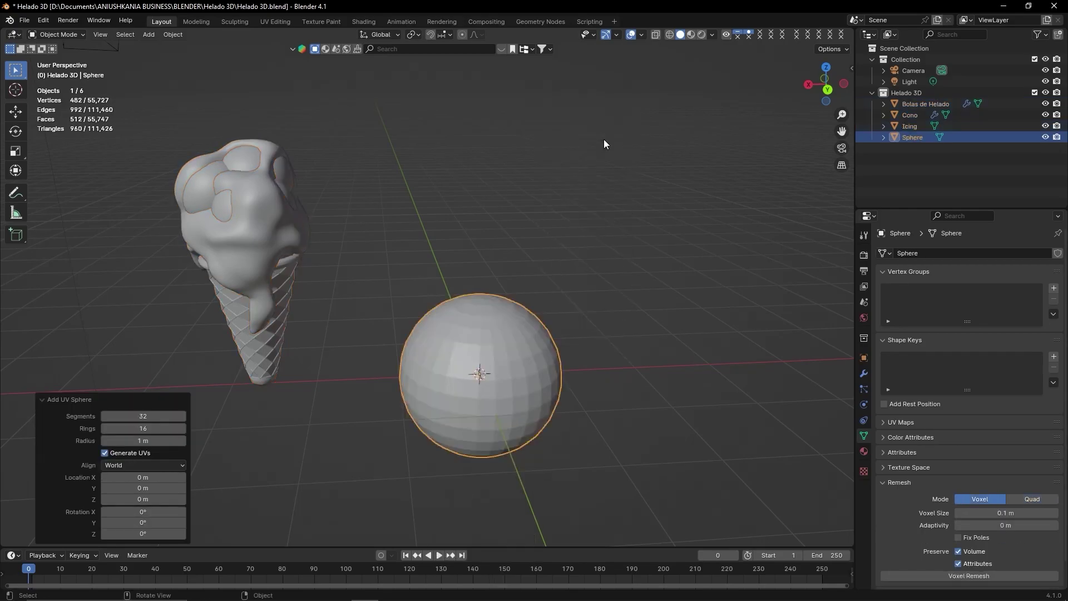
{"action": "left_click", "coordinate": [135, 416]}
{"action": "type", "text": "8"}
{"action": "key", "text": "Return"}
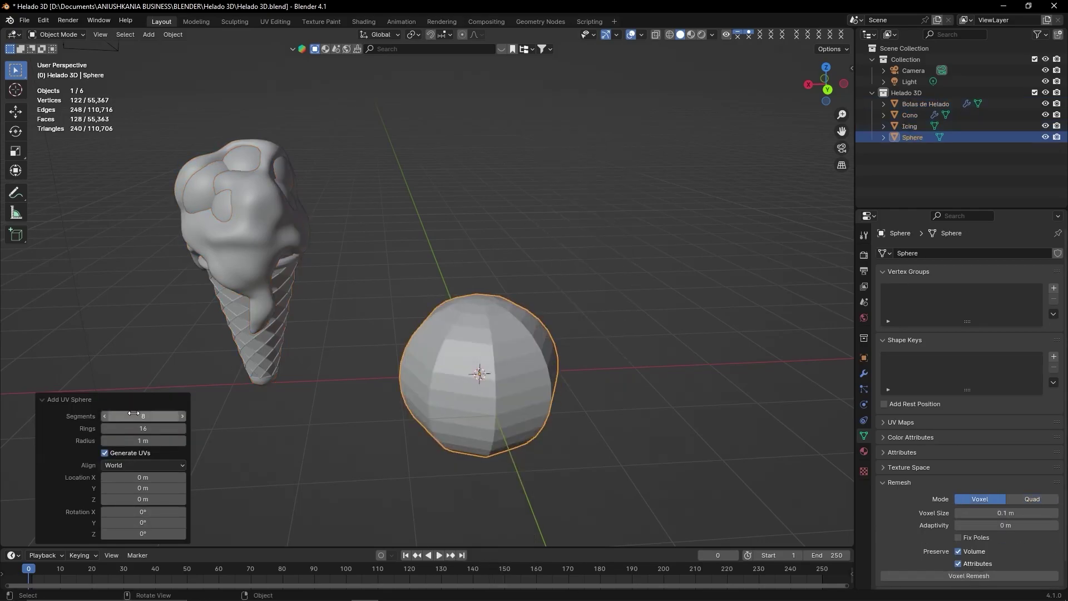
{"action": "left_click", "coordinate": [139, 428]}
{"action": "type", "text": "4"}
{"action": "key", "text": "Return"}
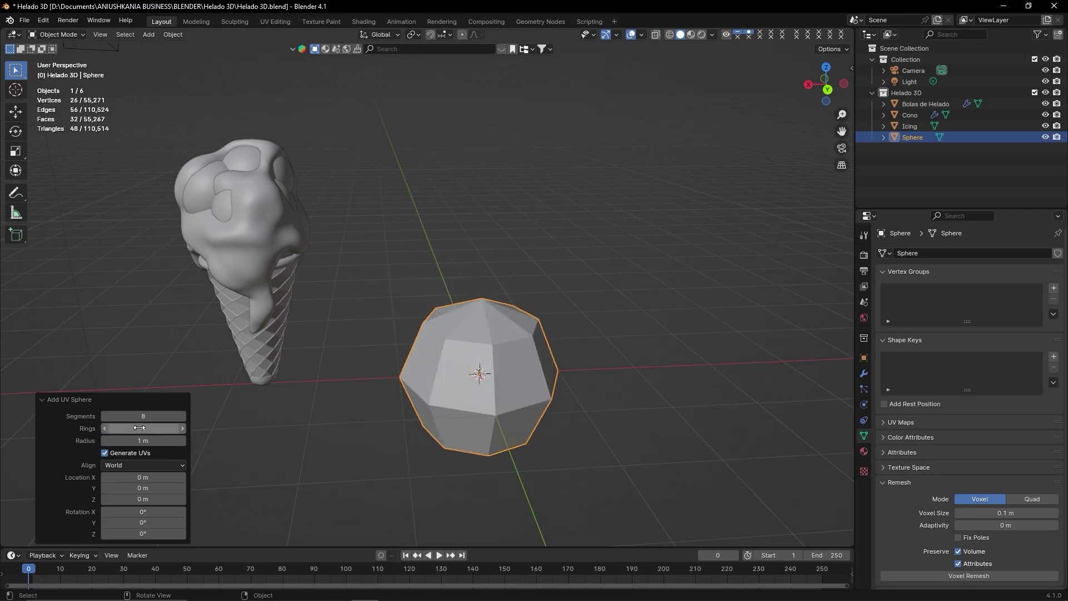
{"action": "mouse_move", "coordinate": [523, 429]}
{"action": "middle_mouse_down"}
{"action": "mouse_move", "coordinate": [519, 387]}
{"action": "mouse_move", "coordinate": [521, 406]}
{"action": "middle_mouse_up"}
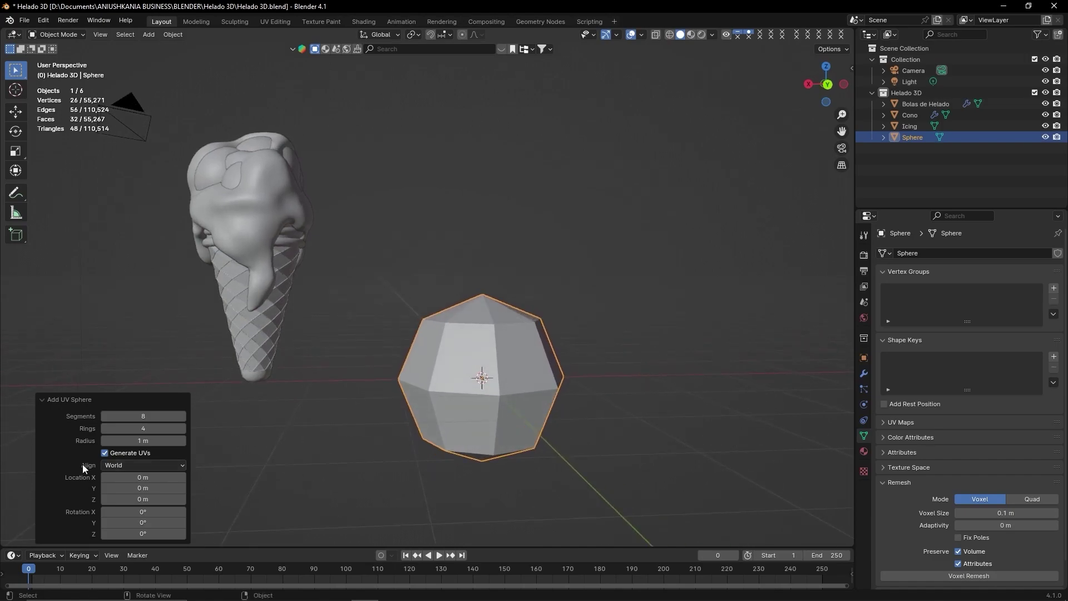
{"action": "left_click", "coordinate": [179, 427]}
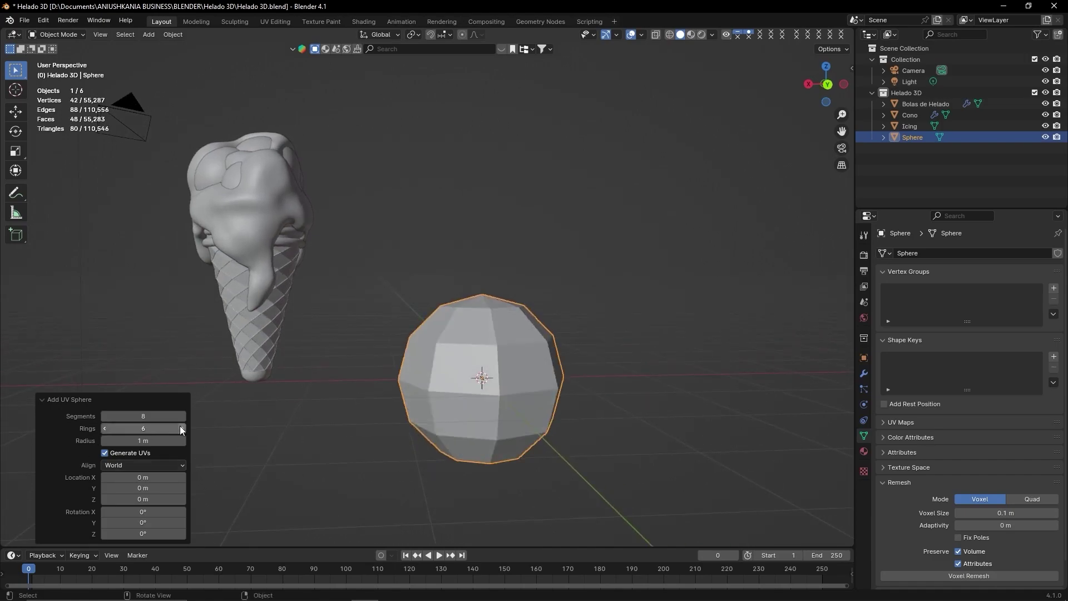
{"action": "mouse_move", "coordinate": [590, 472]}
{"action": "middle_mouse_down"}
{"action": "mouse_move", "coordinate": [608, 476]}
{"action": "mouse_move", "coordinate": [570, 498]}
{"action": "mouse_move", "coordinate": [603, 478]}
{"action": "middle_mouse_up"}
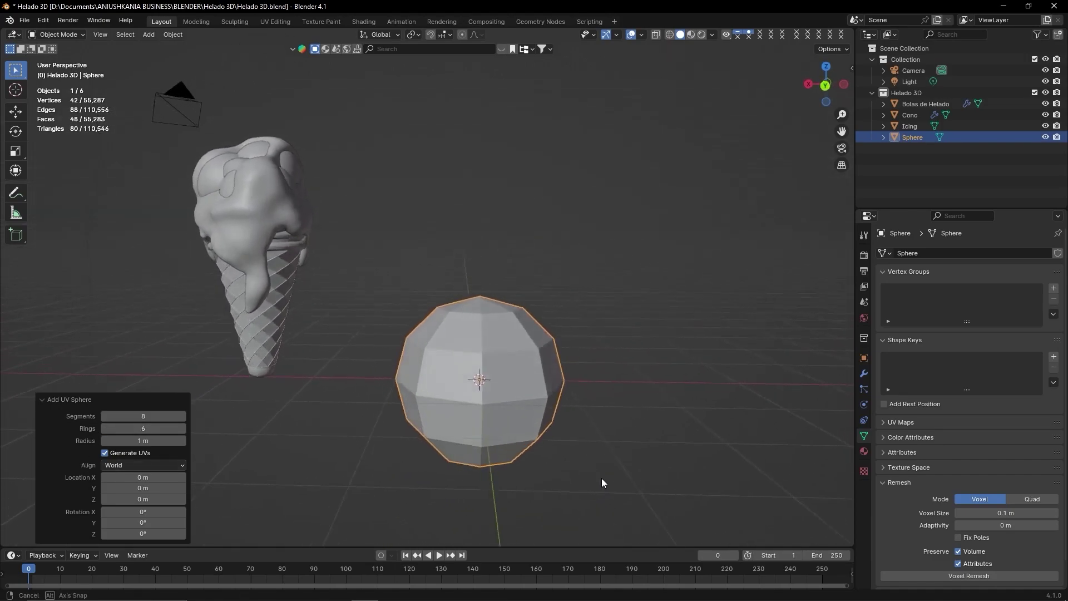
Shade the sphere smooth.
{"action": "right_click", "coordinate": [516, 335]}
{"action": "left_click", "coordinate": [516, 335]}
{"action": "middle_click_drag", "start_coordinate": [516, 335], "coordinate": [519, 463]}
Shrink the sphere to 0.076 scale and raise it to the icing height.
{"action": "key", "text": "s"}
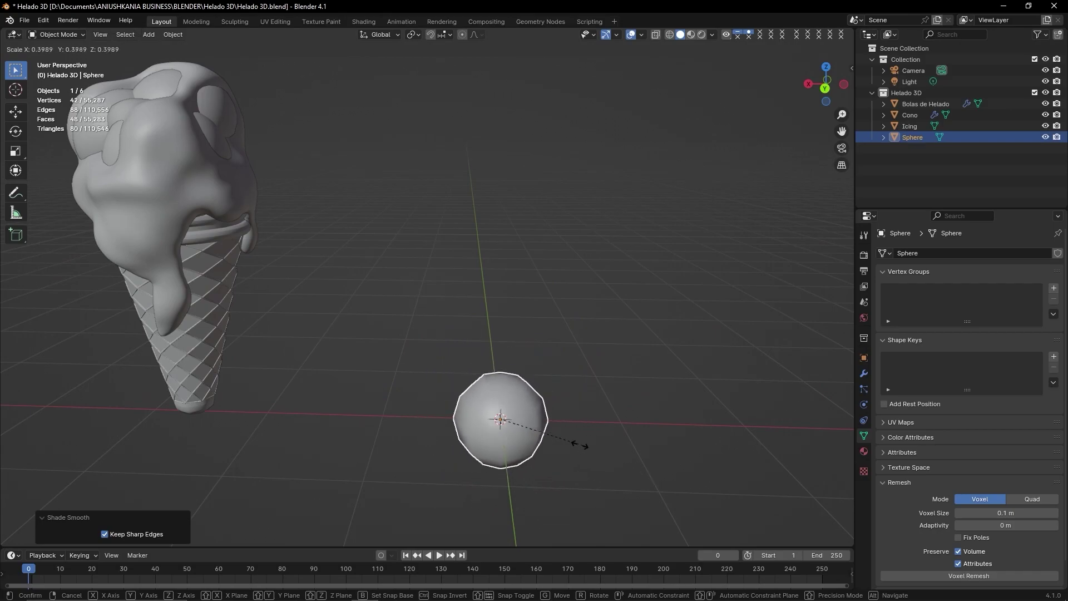
{"action": "left_click", "coordinate": [517, 424]}
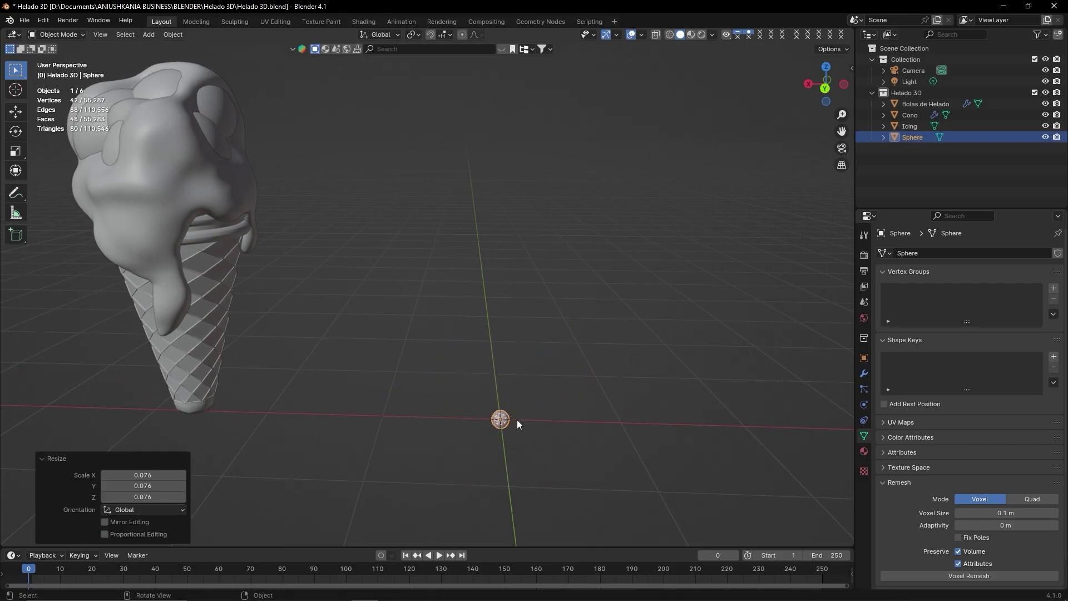
{"action": "middle_click_drag", "start_coordinate": [517, 424], "coordinate": [591, 446]}
{"action": "key", "text": "g"}
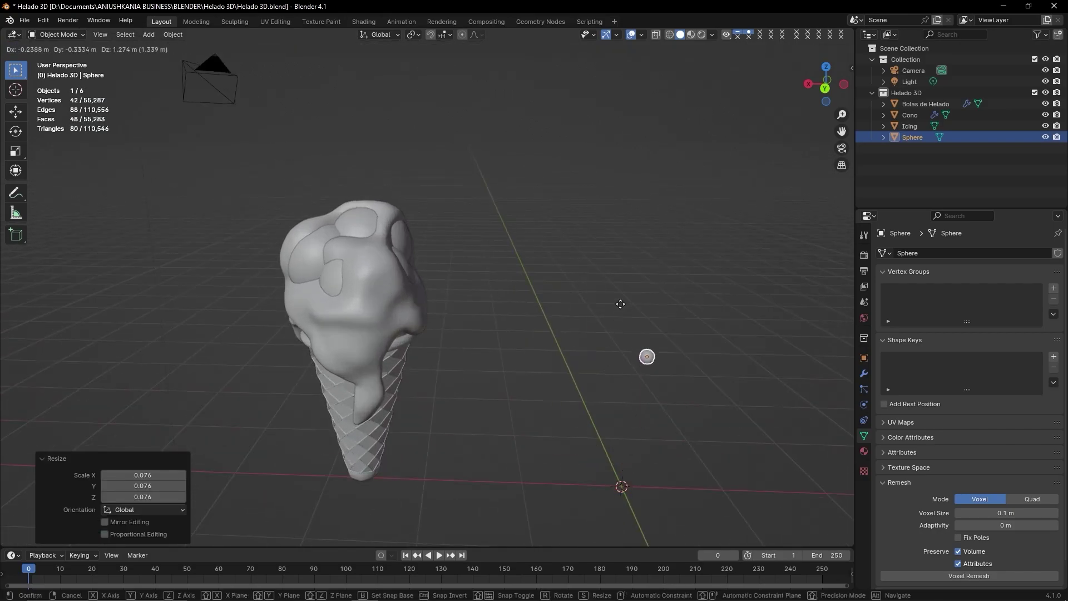
{"action": "key", "text": "z"}
{"action": "left_click", "coordinate": [631, 267]}
Move the sphere along X and across the horizontal plane onto the icing surface.
{"action": "key", "text": "g"}
{"action": "key", "text": "x"}
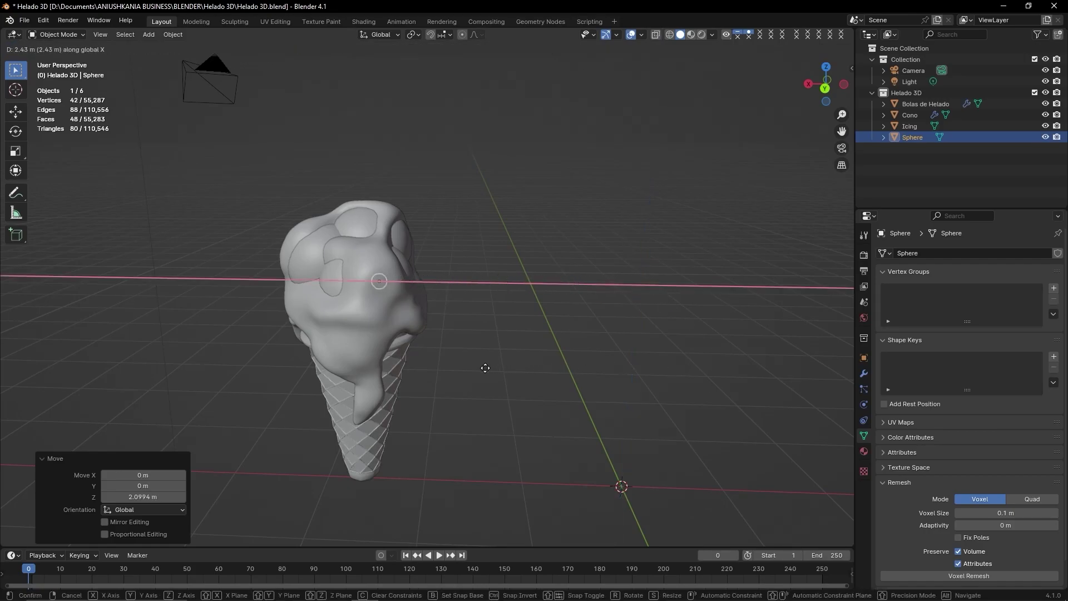
{"action": "left_click", "coordinate": [485, 368]}
{"action": "key", "text": "g"}
{"action": "key", "text": "shift+z"}
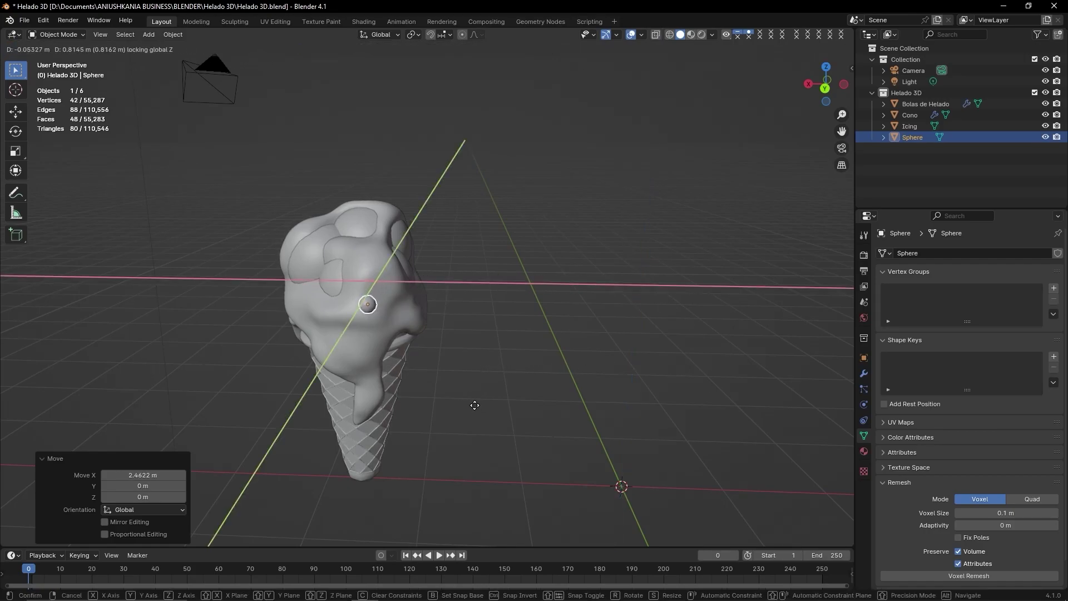
{"action": "left_click", "coordinate": [474, 405]}
{"action": "scroll", "coordinate": [475, 405], "scroll_direction": "up", "scroll_amount": 5}
{"action": "middle_click_drag", "start_coordinate": [474, 405], "coordinate": [583, 416]}
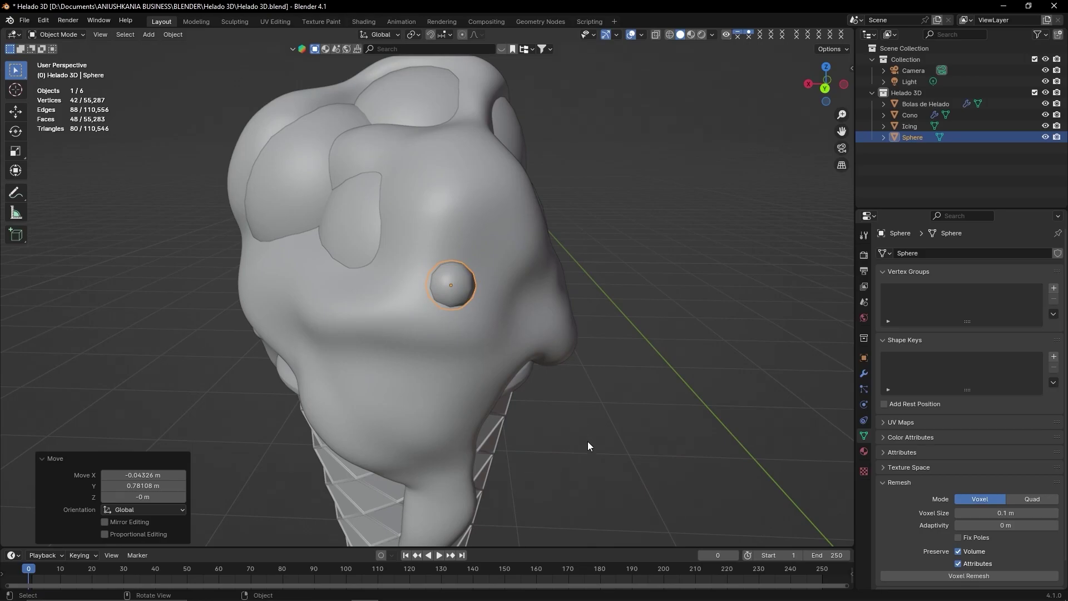
Shrink the sphere to sprinkle size and drop it near the origin.
{"action": "key", "text": "s"}
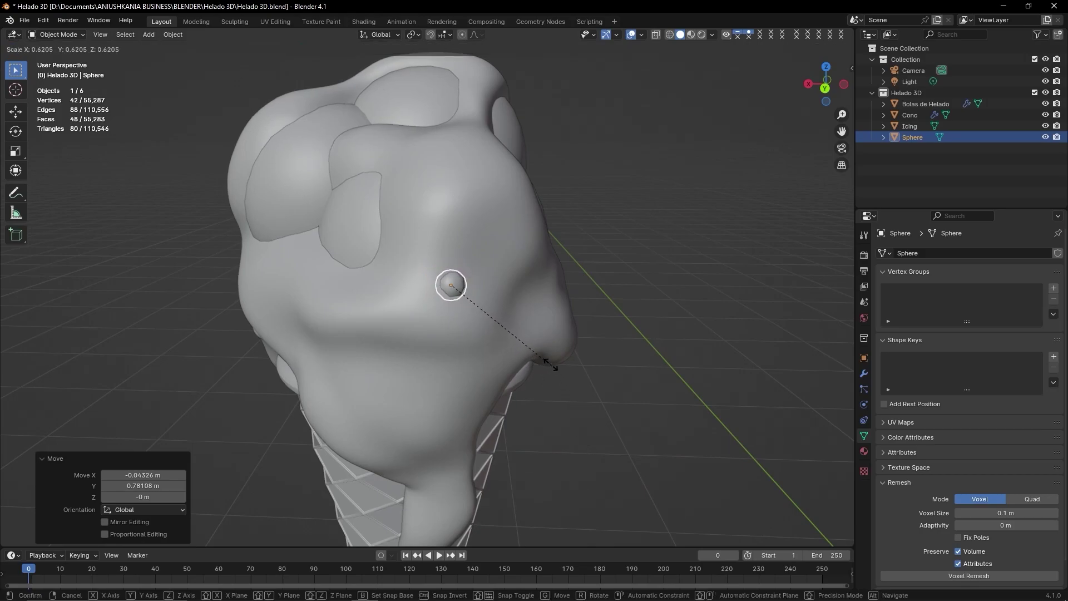
{"action": "left_click", "coordinate": [549, 354]}
{"action": "scroll", "coordinate": [547, 375], "scroll_direction": "down", "scroll_amount": 5}
{"action": "middle_click_drag", "start_coordinate": [579, 399], "coordinate": [461, 381]}
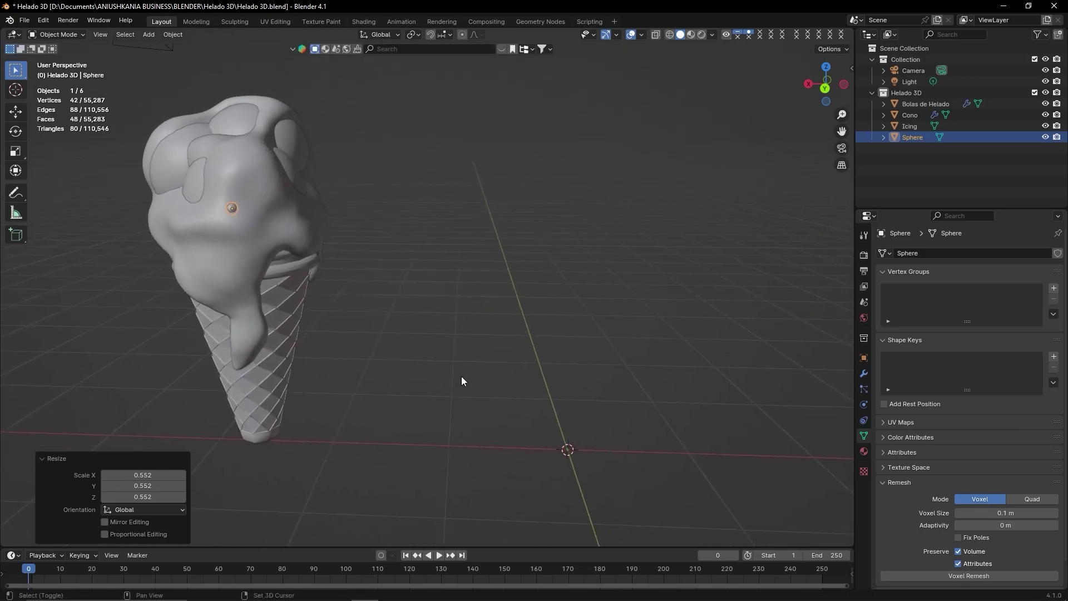
{"action": "key", "text": "g"}
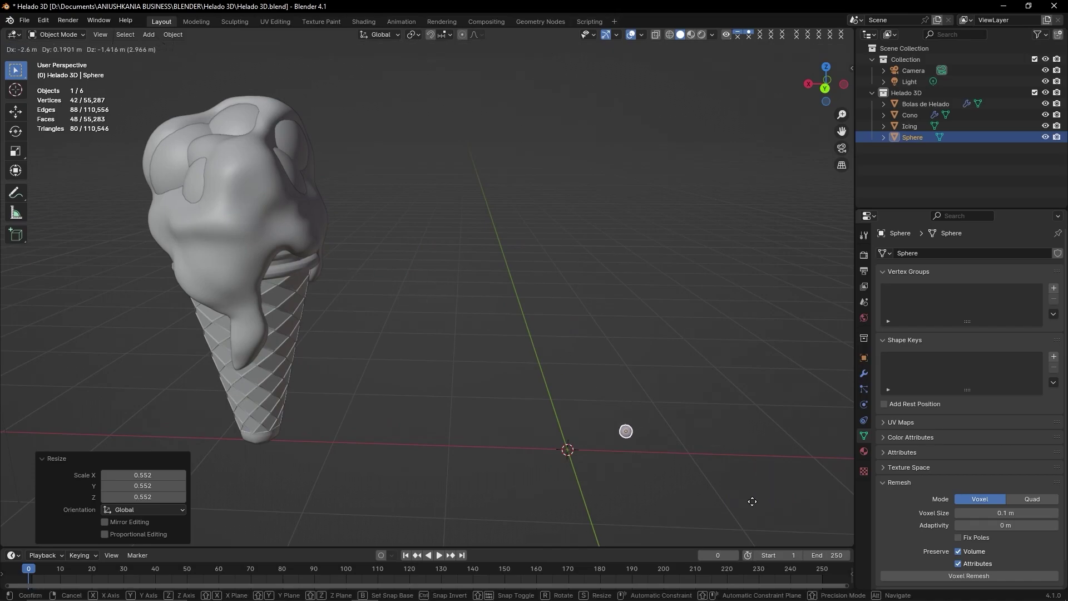
{"action": "left_click", "coordinate": [708, 505]}
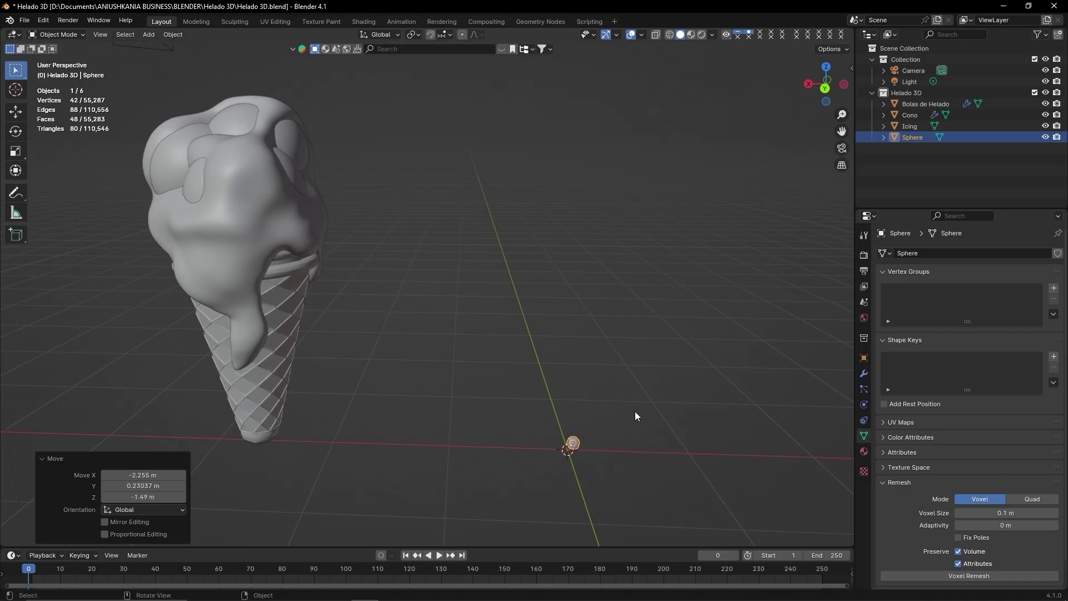
Snap the sphere to the world origin with Selection to Cursor.
{"action": "key", "text": "shift+s"}
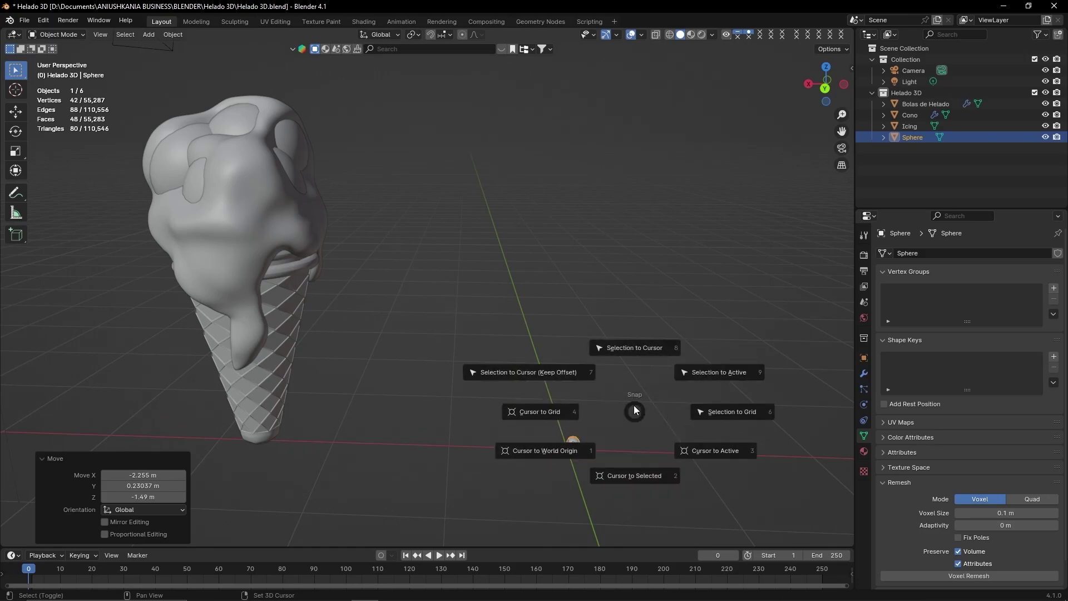
{"action": "left_click", "coordinate": [636, 352]}
{"action": "scroll", "coordinate": [566, 445], "scroll_direction": "up", "scroll_amount": 3}
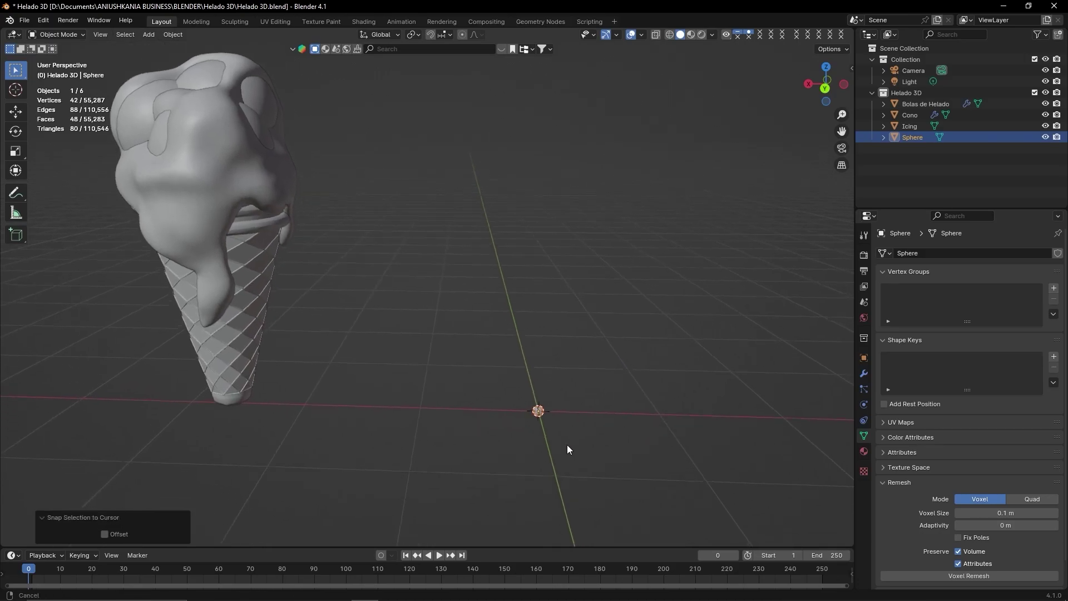
{"action": "scroll", "coordinate": [550, 402], "scroll_direction": "up", "scroll_amount": 2}
Move the sphere along X beside the origin and rename it Sprinkle 1.
{"action": "key", "text": "g"}
{"action": "key", "text": "x"}
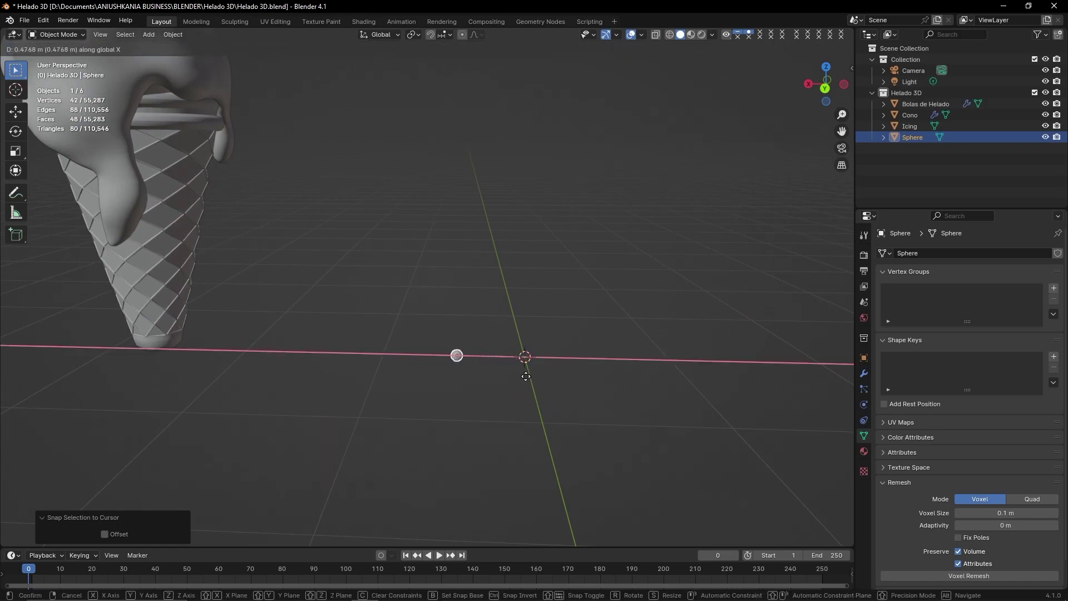
{"action": "left_click", "coordinate": [527, 381]}
{"action": "double_click", "coordinate": [914, 137]}
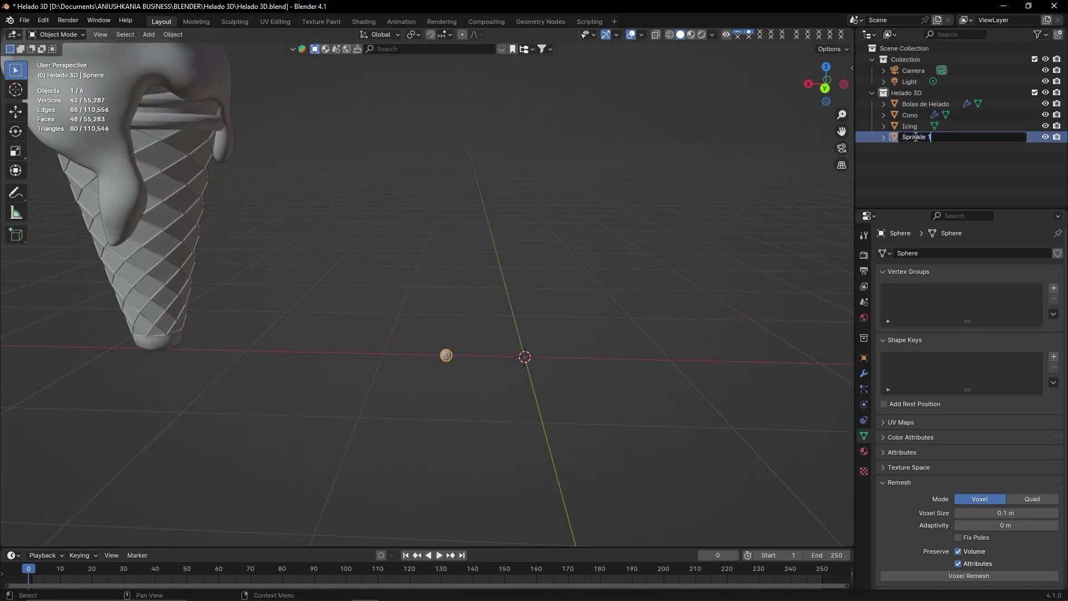
{"action": "key", "text": "Return"}
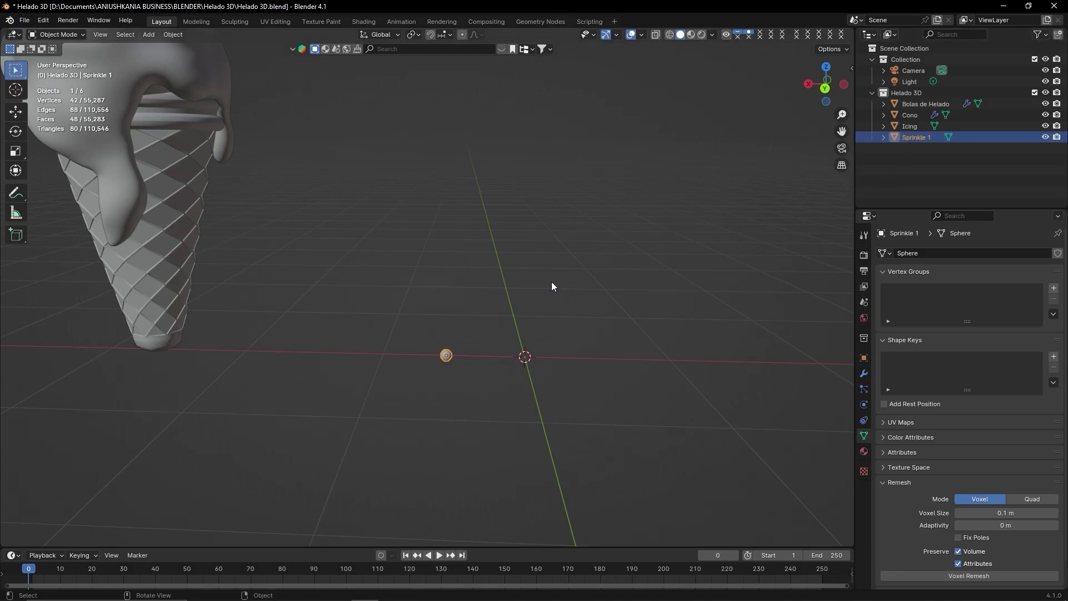
Create a Sprinkles collection and drag Sprinkle 1 into it.
{"action": "key", "text": "m"}
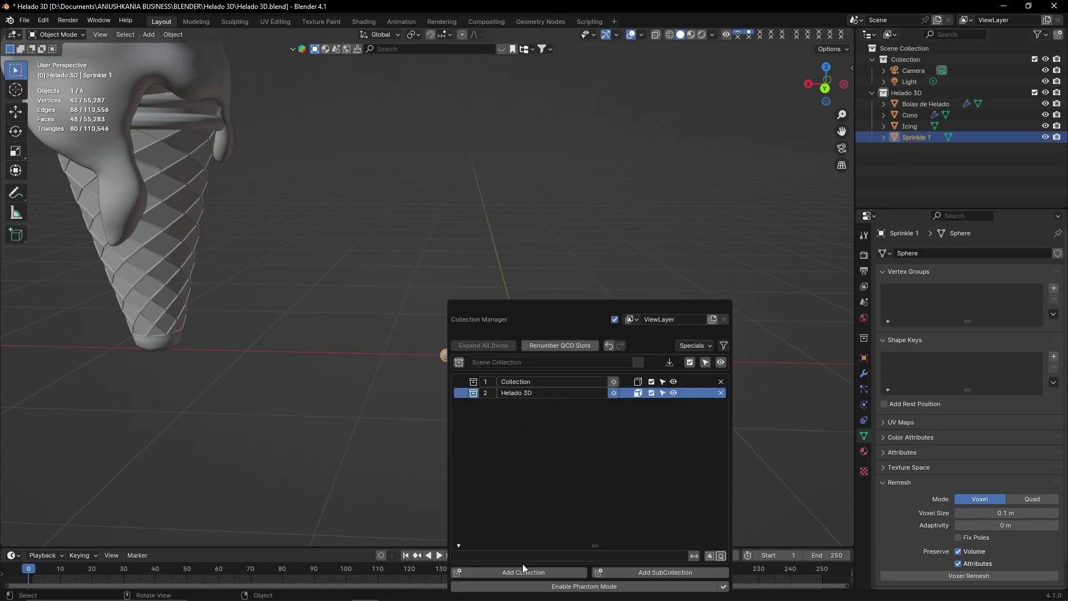
{"action": "left_click", "coordinate": [517, 576]}
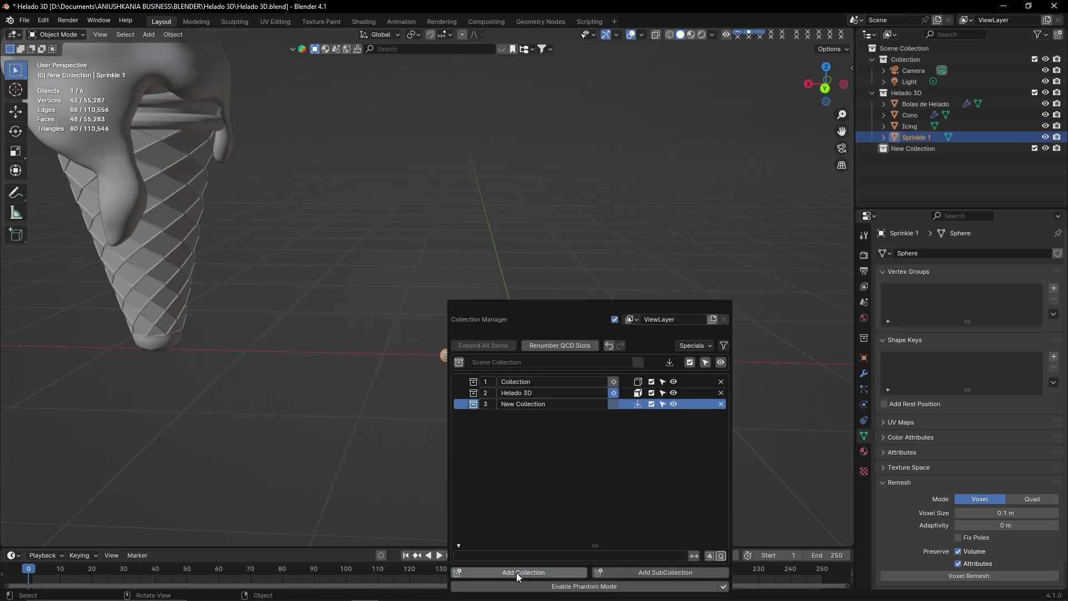
{"action": "double_click", "coordinate": [530, 402]}
{"action": "type", "text": "S"}
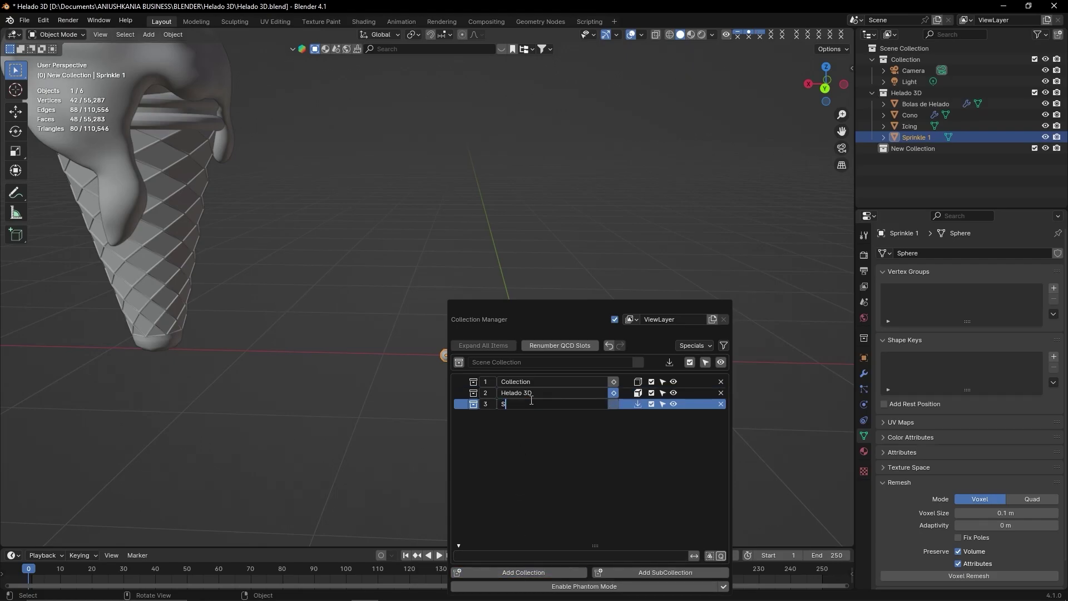
{"action": "type", "text": "s"}
{"action": "key", "text": "Return"}
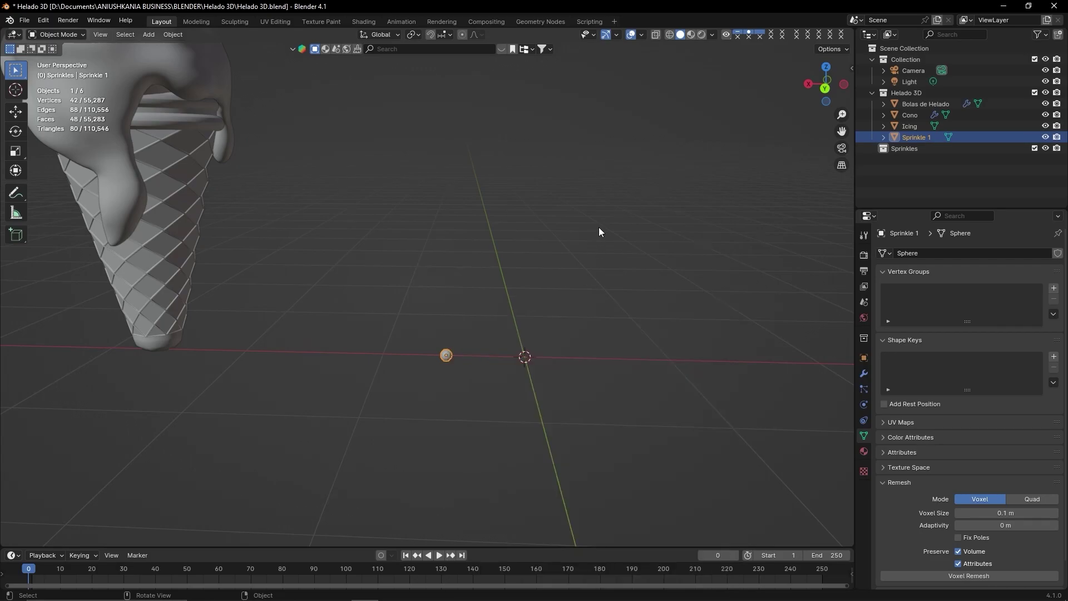
{"action": "left_click_drag", "start_coordinate": [921, 139], "coordinate": [929, 149]}
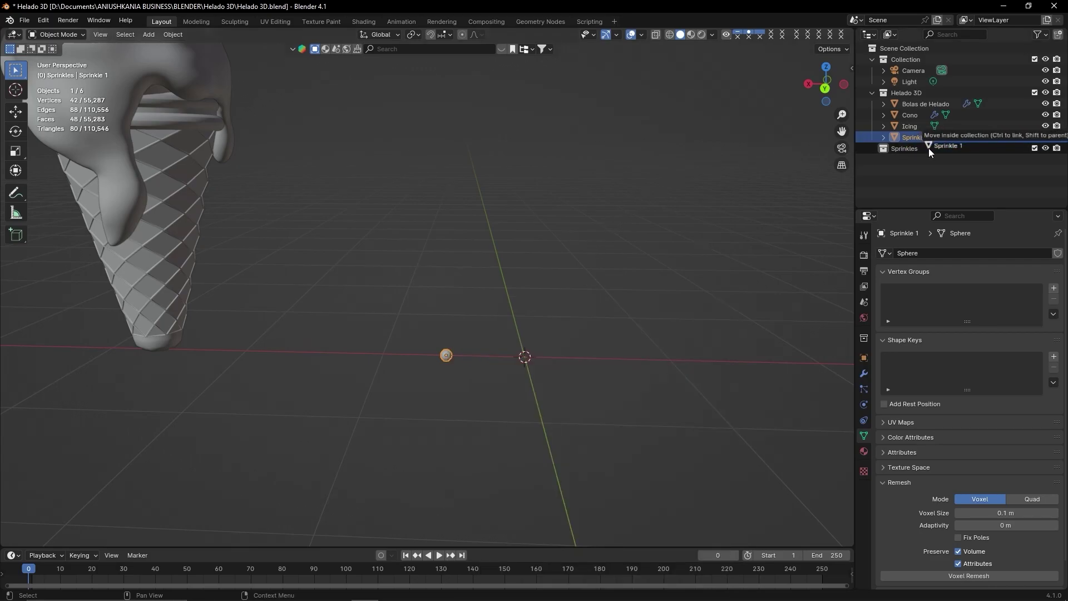
Add a cylinder mesh with 8 vertices.
{"action": "mouse_move", "coordinate": [528, 378]}
{"action": "middle_mouse_down"}
{"action": "mouse_move", "coordinate": [488, 364]}
{"action": "mouse_move", "coordinate": [441, 369]}
{"action": "middle_mouse_up"}
{"action": "key", "text": "shift+a"}
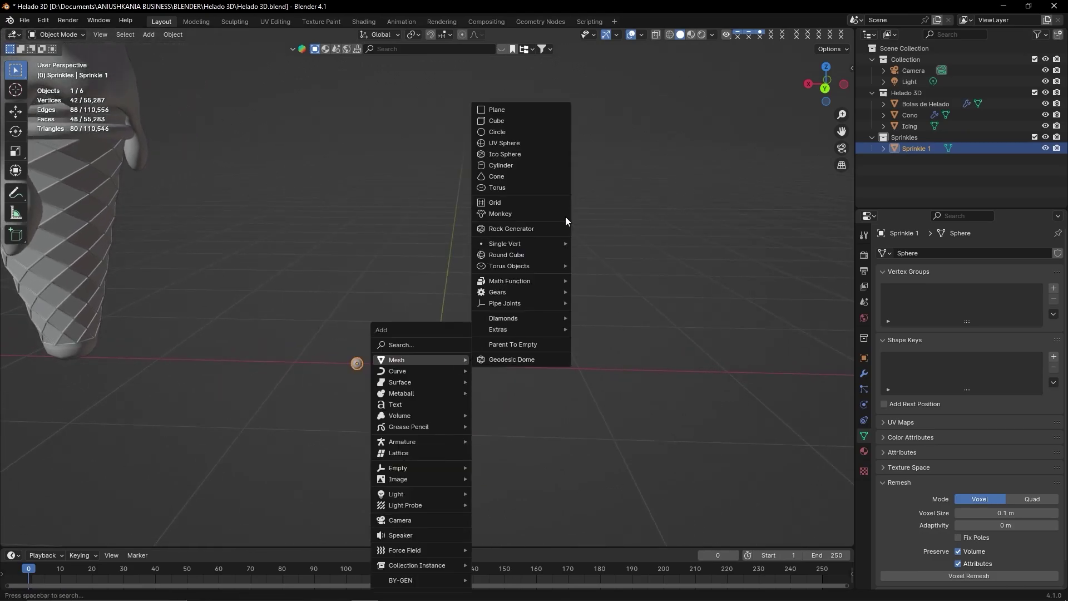
{"action": "left_click", "coordinate": [553, 165]}
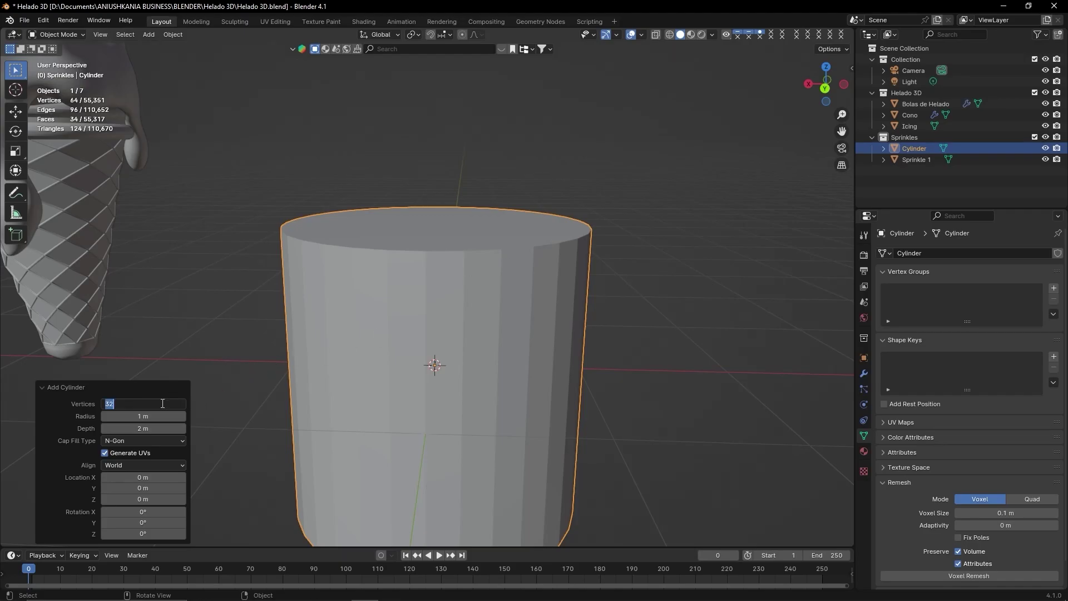
{"action": "type", "text": "8"}
{"action": "key", "text": "Return"}
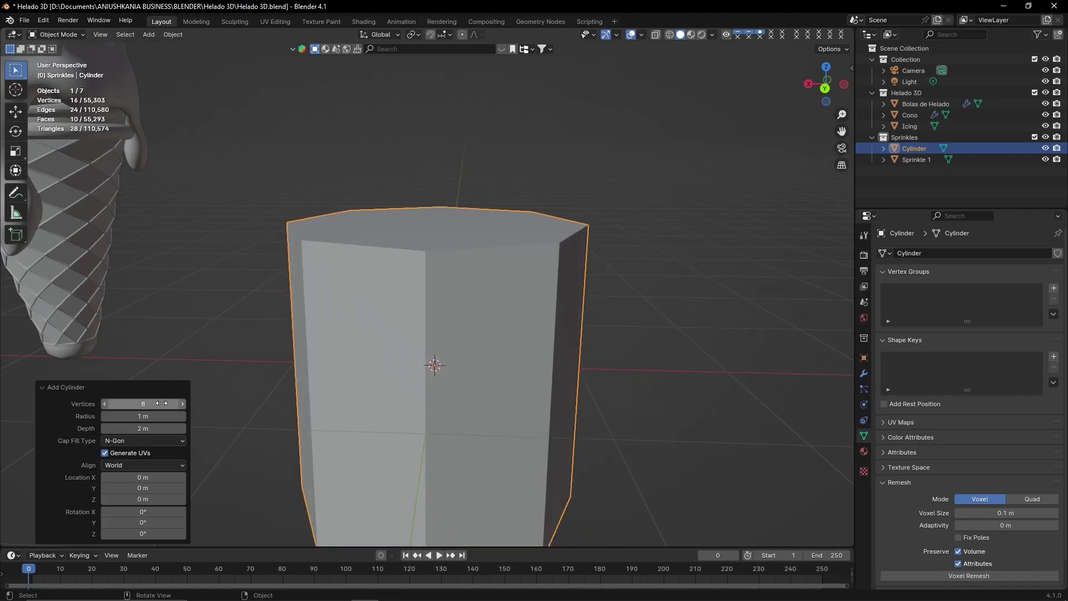
{"action": "scroll", "coordinate": [449, 302], "scroll_direction": "down", "scroll_amount": 3}
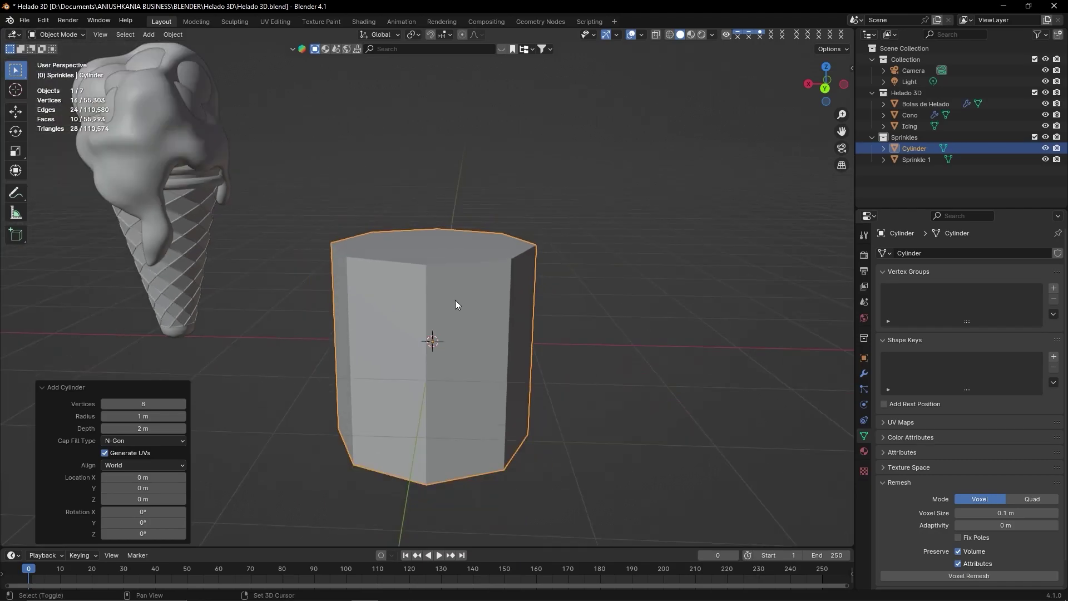
{"action": "scroll", "coordinate": [455, 299], "scroll_direction": "up", "scroll_amount": 1}
{"action": "scroll", "coordinate": [435, 312], "scroll_direction": "up", "scroll_amount": 1}
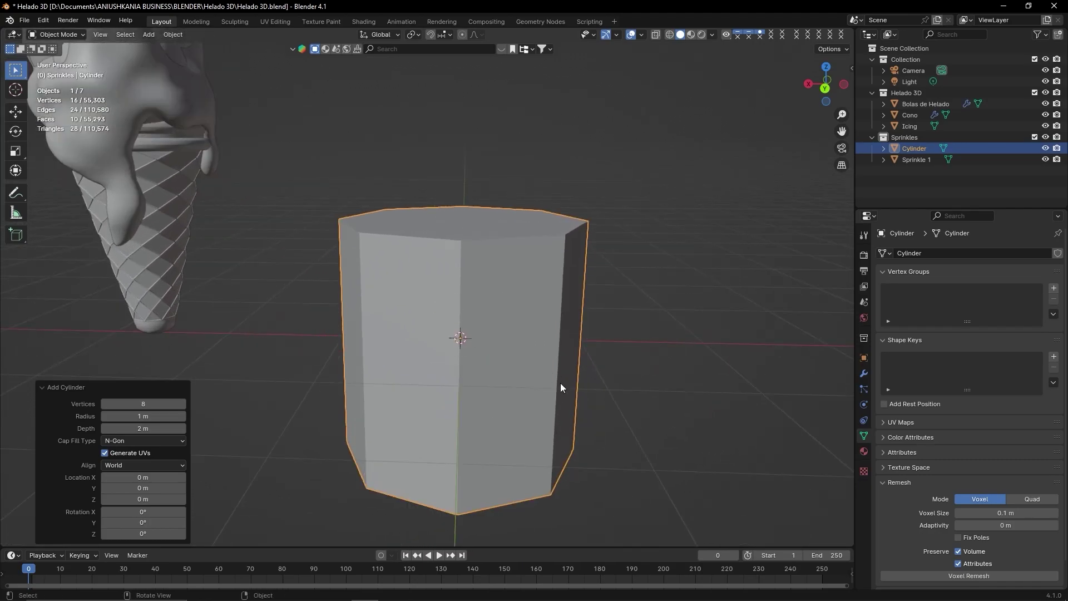
Shrink the cylinder to 0.122 scale and stretch it taller along Z.
{"action": "key", "text": "s"}
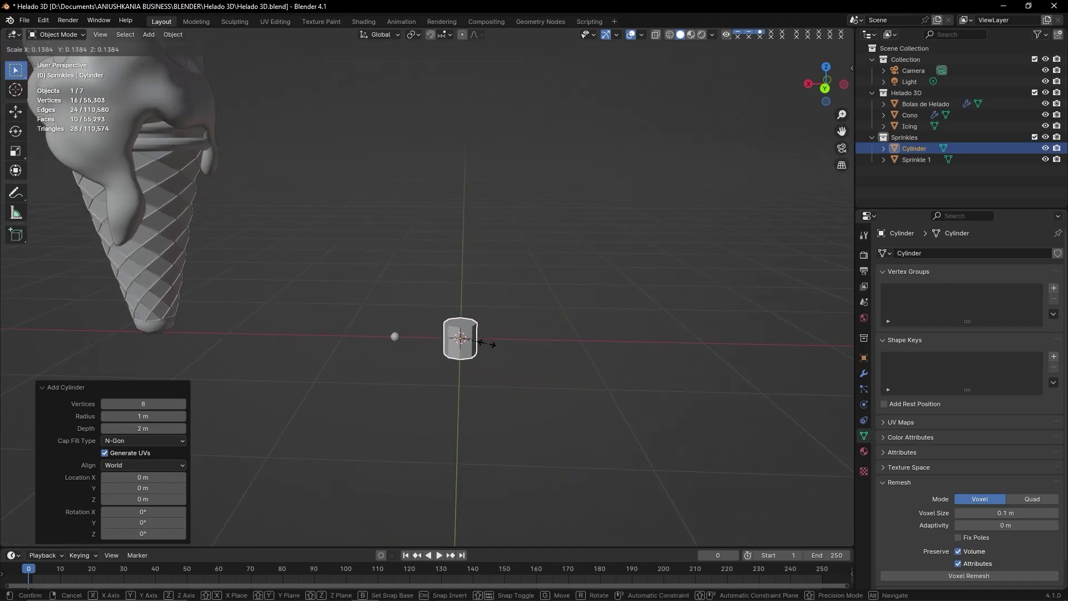
{"action": "left_click", "coordinate": [483, 342]}
{"action": "scroll", "coordinate": [501, 356], "scroll_direction": "up", "scroll_amount": 4}
{"action": "scroll", "coordinate": [479, 289], "scroll_direction": "up", "scroll_amount": 1}
{"action": "scroll", "coordinate": [470, 248], "scroll_direction": "up", "scroll_amount": 3}
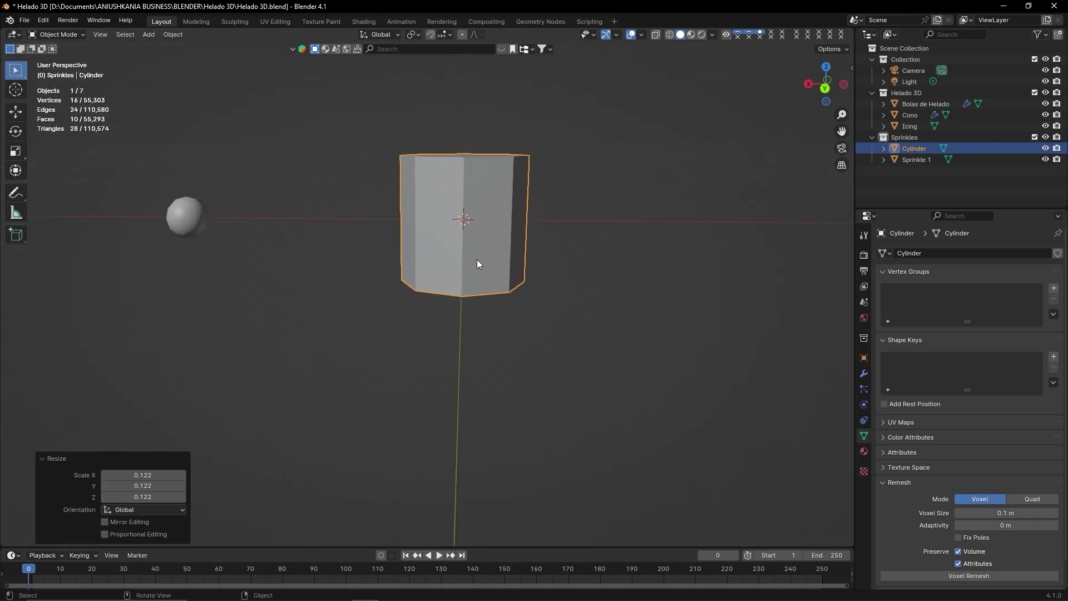
{"action": "middle_click_drag", "start_coordinate": [505, 277], "coordinate": [497, 313]}
{"action": "key", "text": "s"}
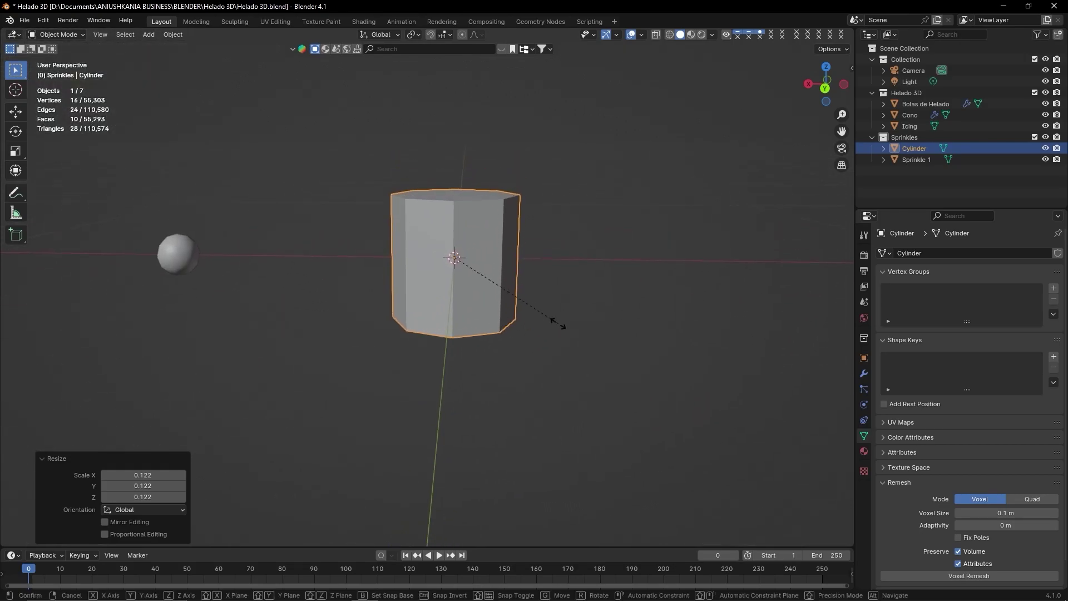
{"action": "key", "text": "z"}
{"action": "left_click", "coordinate": [615, 348]}
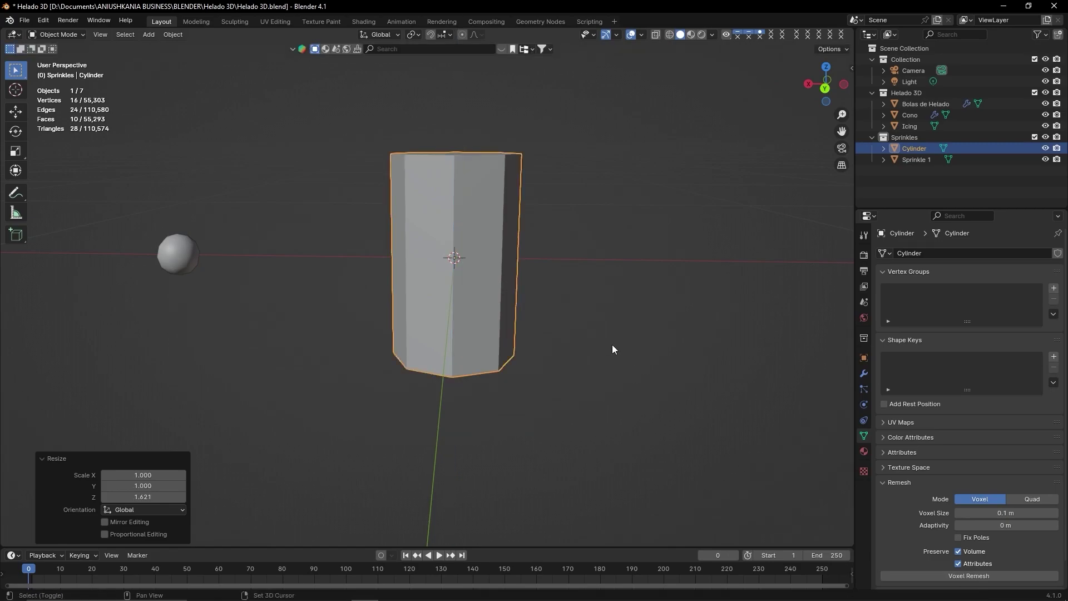
{"action": "mouse_move", "coordinate": [612, 345]}
{"action": "middle_mouse_down"}
{"action": "mouse_move", "coordinate": [575, 362]}
{"action": "mouse_move", "coordinate": [580, 393]}
{"action": "middle_mouse_up"}
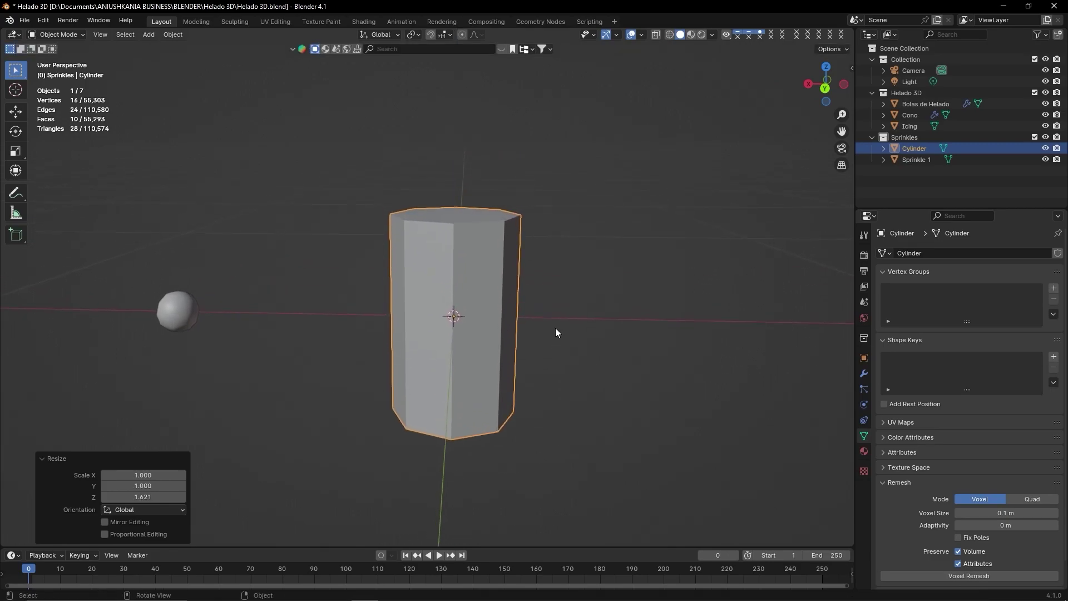
Apply the cylinder's rotation and scale and enter Edit Mode.
{"action": "key", "text": "ctrl+a"}
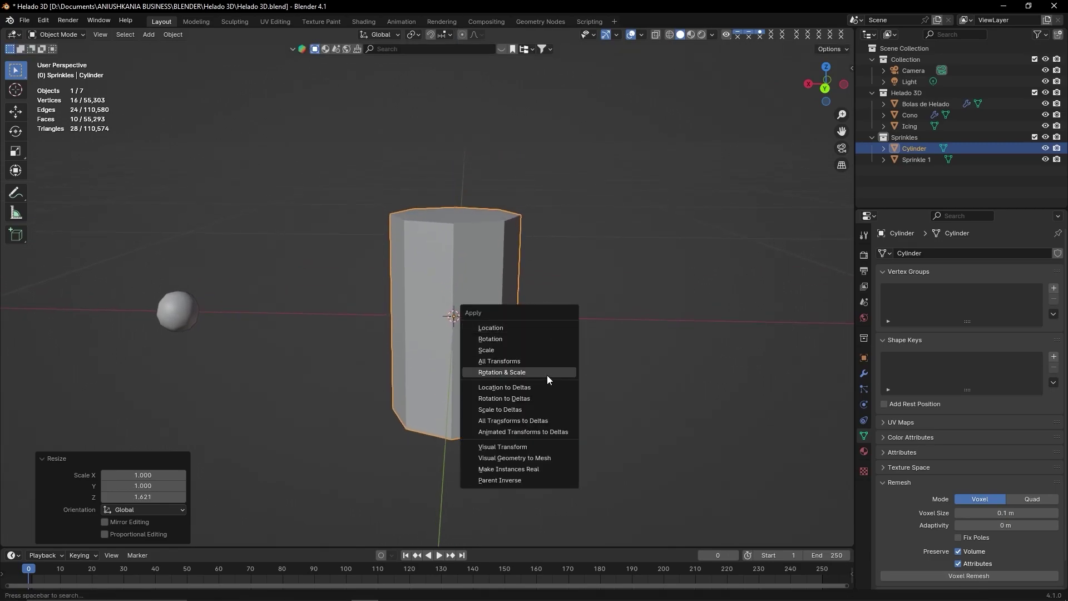
{"action": "left_click", "coordinate": [548, 374]}
{"action": "key", "text": "Tab"}
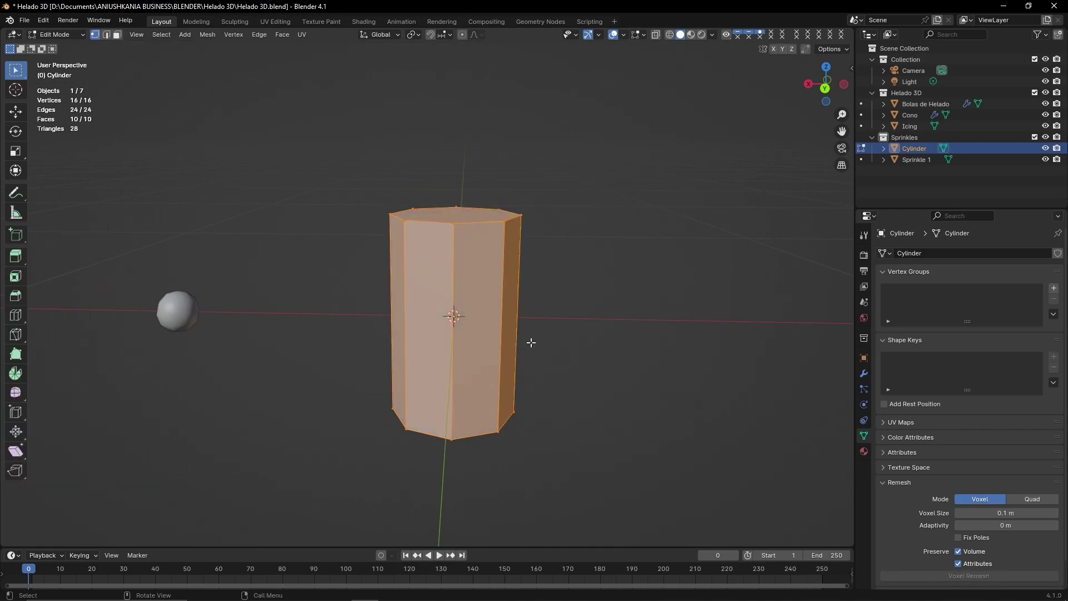
Bevel the cylinder's edges with 2 segments and 0.04 m width.
{"action": "key", "text": "ctrl+b"}
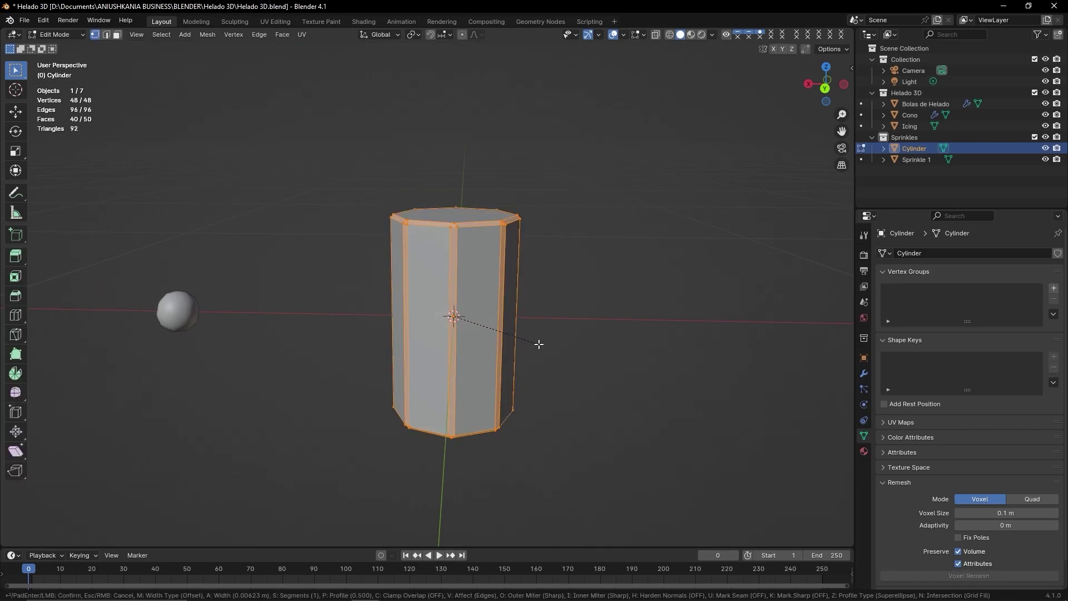
{"action": "scroll", "coordinate": [555, 349], "scroll_direction": "up", "scroll_amount": 1}
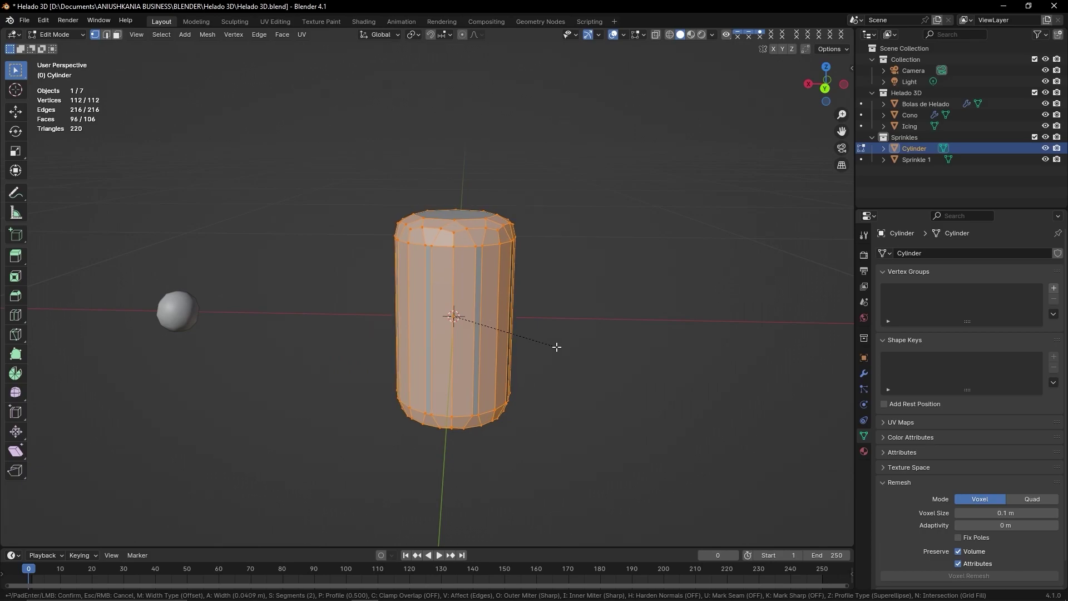
{"action": "left_click", "coordinate": [557, 346]}
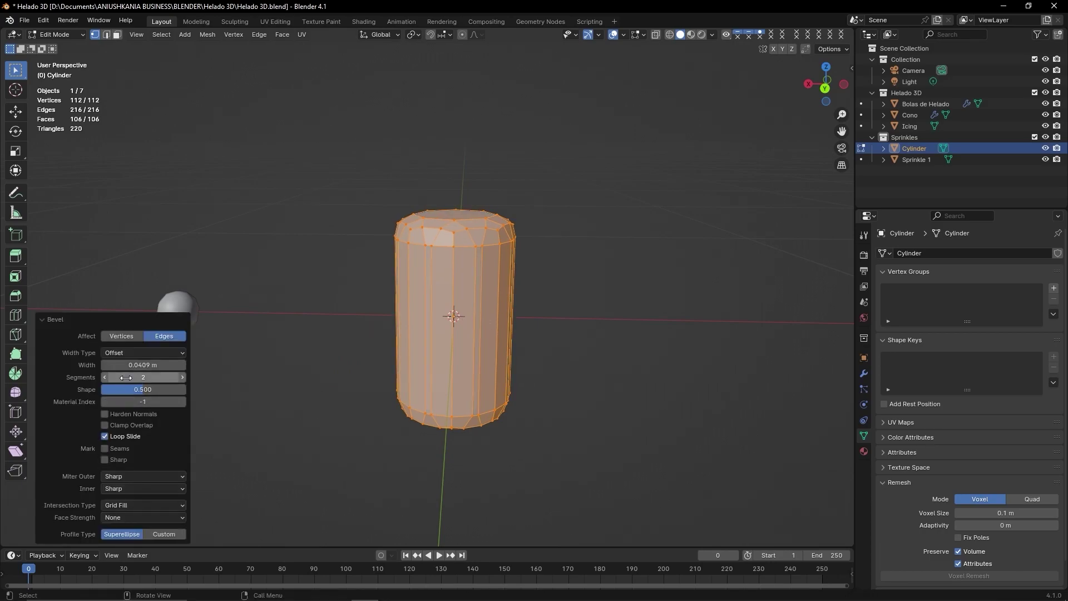
{"action": "left_click", "coordinate": [170, 365]}
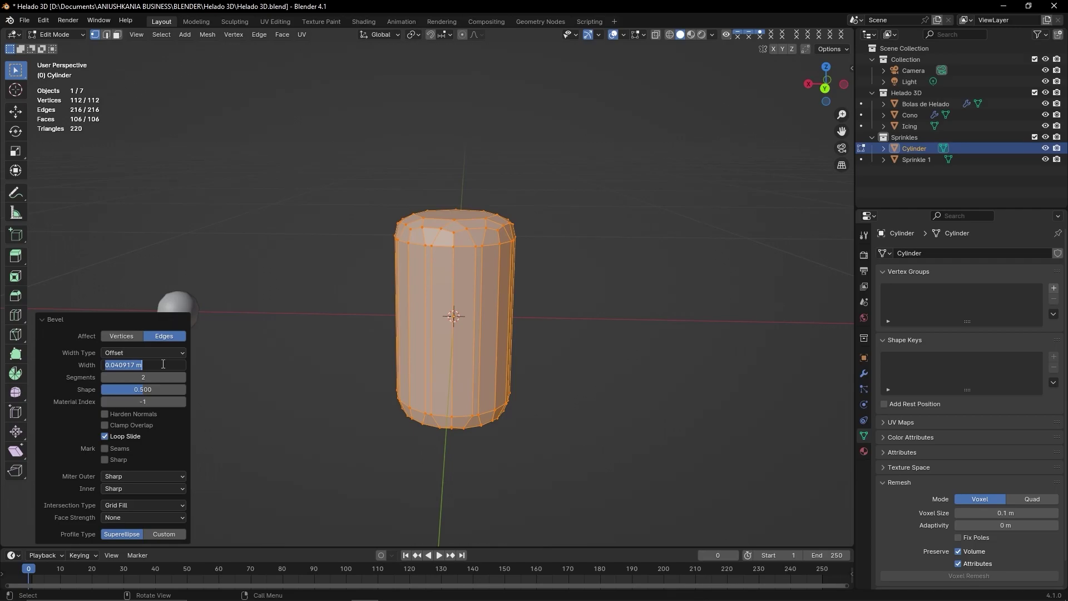
{"action": "type", "text": "0.04"}
{"action": "key", "text": "Return"}
Return to Object Mode and shade the capsule smooth.
{"action": "key", "text": "Tab"}
{"action": "mouse_move", "coordinate": [512, 359]}
{"action": "middle_mouse_down"}
{"action": "mouse_move", "coordinate": [506, 366]}
{"action": "mouse_move", "coordinate": [485, 309]}
{"action": "mouse_move", "coordinate": [483, 399]}
{"action": "mouse_move", "coordinate": [472, 362]}
{"action": "mouse_move", "coordinate": [481, 398]}
{"action": "middle_mouse_up"}
{"action": "right_click", "coordinate": [486, 309]}
{"action": "left_click", "coordinate": [485, 308]}
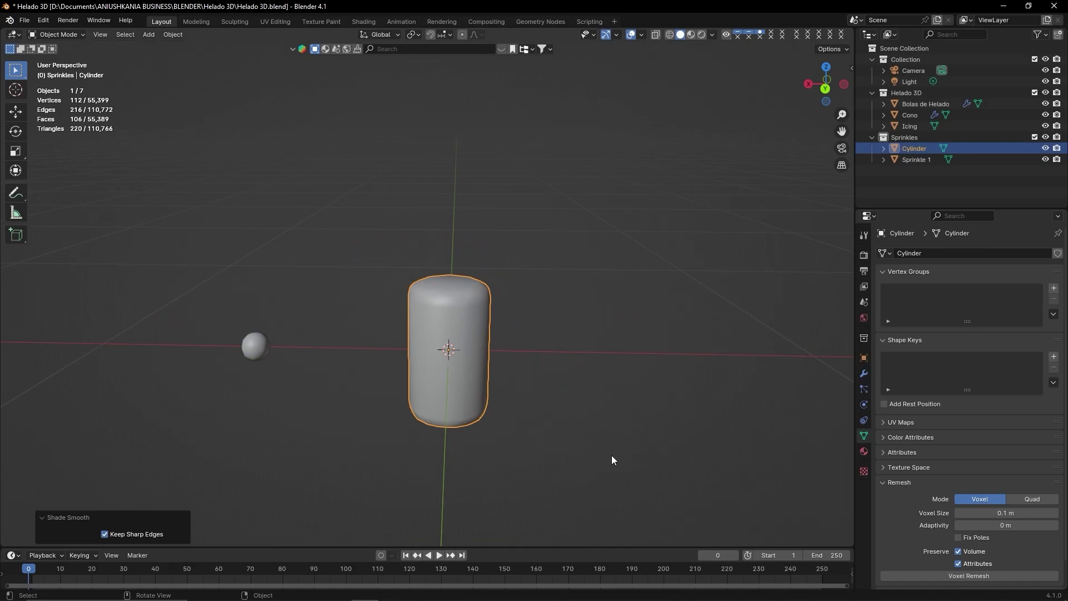
Scale the capsule to 0.293, then fine-tune its size in front orthographic view.
{"action": "key", "text": "s"}
{"action": "left_click", "coordinate": [503, 376]}
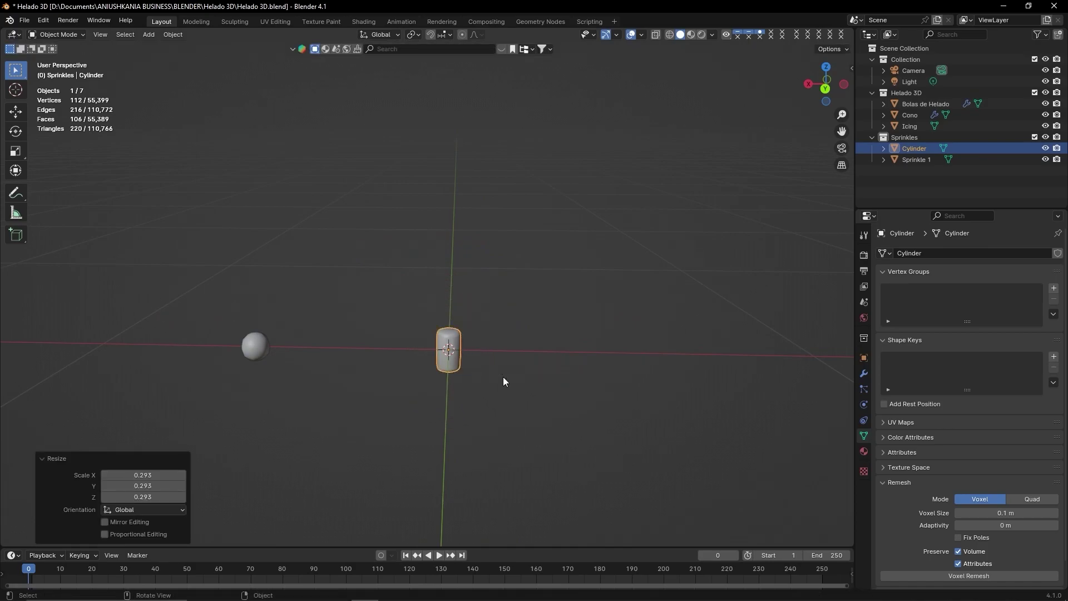
{"action": "key", "text": "KP_5"}
{"action": "key", "text": "KP_1"}
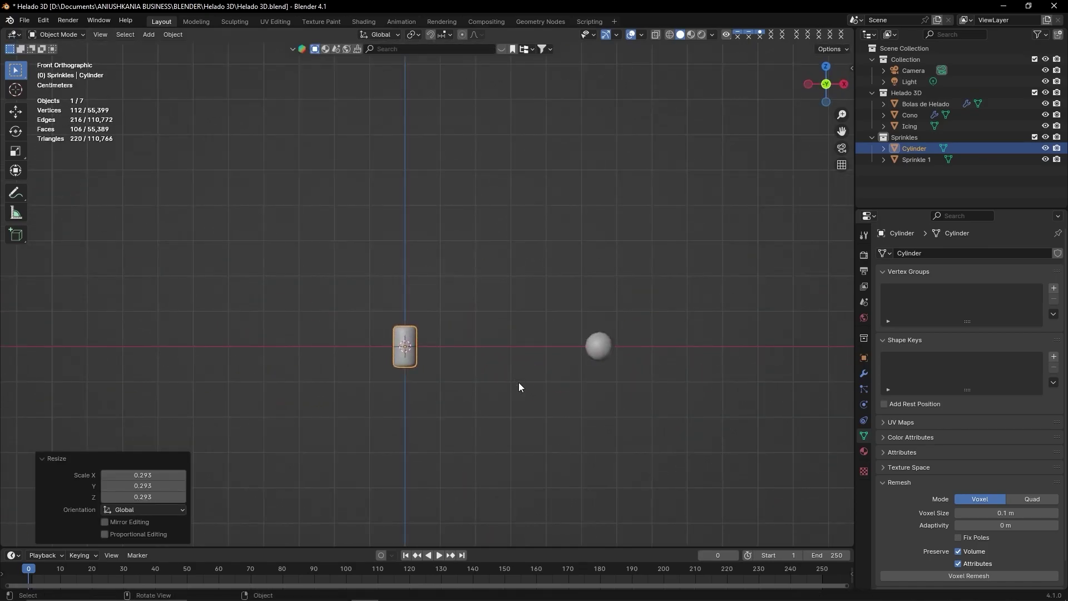
{"action": "key", "text": "s"}
{"action": "left_click", "coordinate": [527, 409]}
Apply the capsule's rotation and scale.
{"action": "key", "text": "g"}
{"action": "key", "text": "x"}
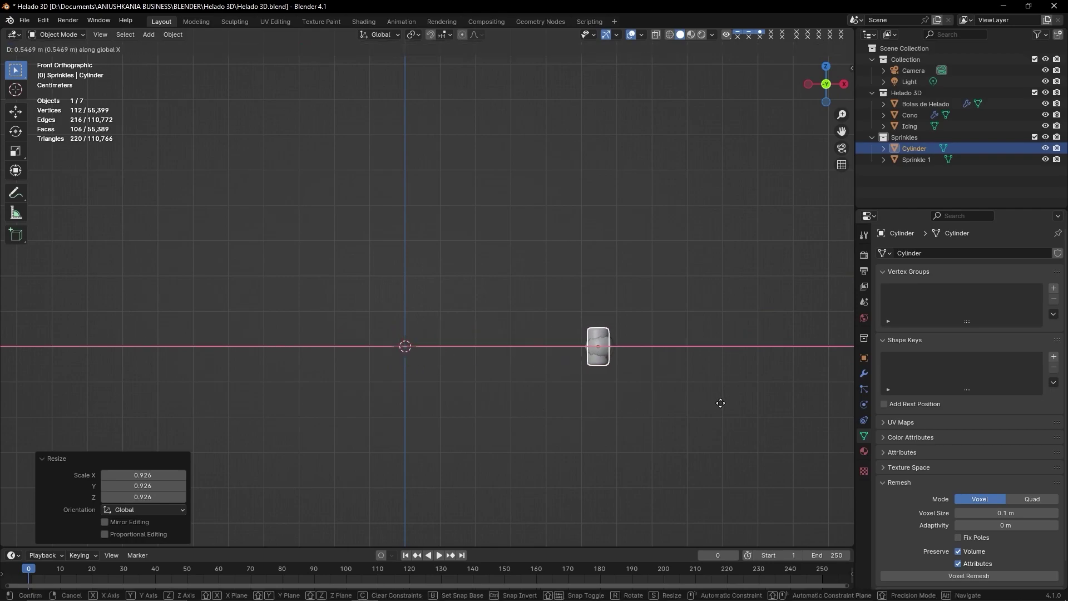
{"action": "key", "text": "Escape"}
{"action": "mouse_move", "coordinate": [690, 398]}
{"action": "middle_mouse_down"}
{"action": "mouse_move", "coordinate": [440, 367]}
{"action": "mouse_move", "coordinate": [649, 388]}
{"action": "mouse_move", "coordinate": [610, 368]}
{"action": "middle_mouse_up"}
{"action": "key", "text": "ctrl+a"}
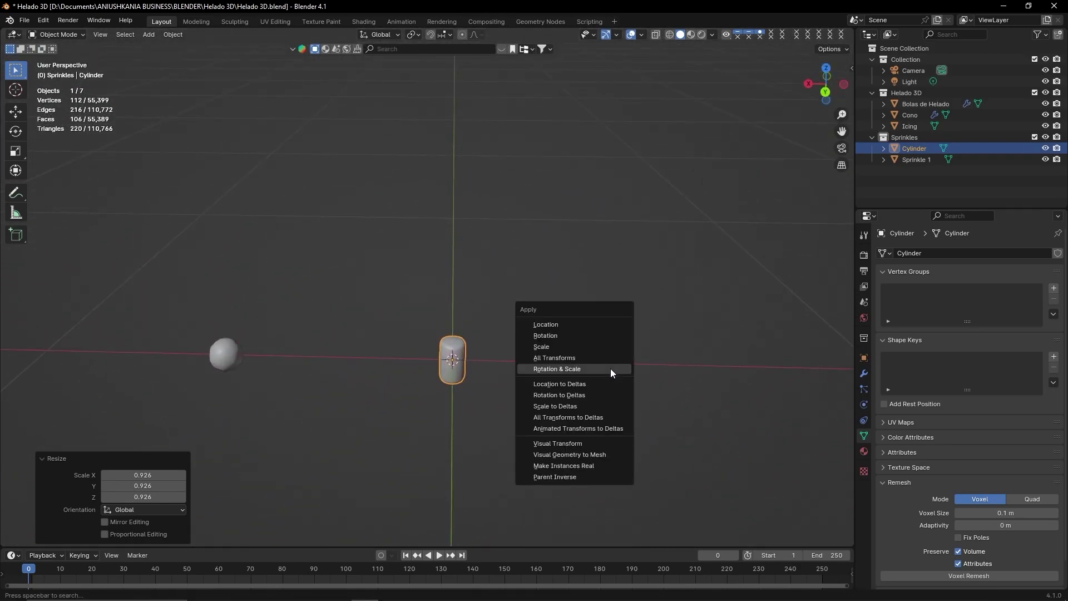
{"action": "left_click", "coordinate": [610, 368]}
Rename the capsule Sprinkle 2.
{"action": "double_click", "coordinate": [916, 148]}
{"action": "type", "text": "Sprinkle"}
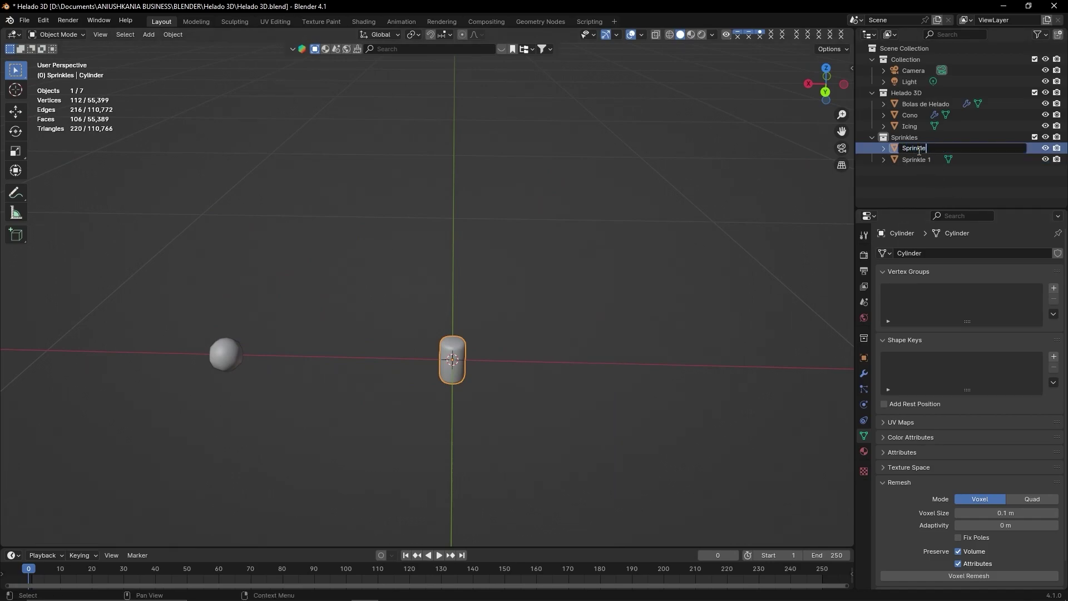
{"action": "type", "text": " 2"}
{"action": "key", "text": "Return"}
Box-select both sprinkles and move them to the right along the X axis.
{"action": "scroll", "coordinate": [532, 333], "scroll_direction": "down", "scroll_amount": 3}
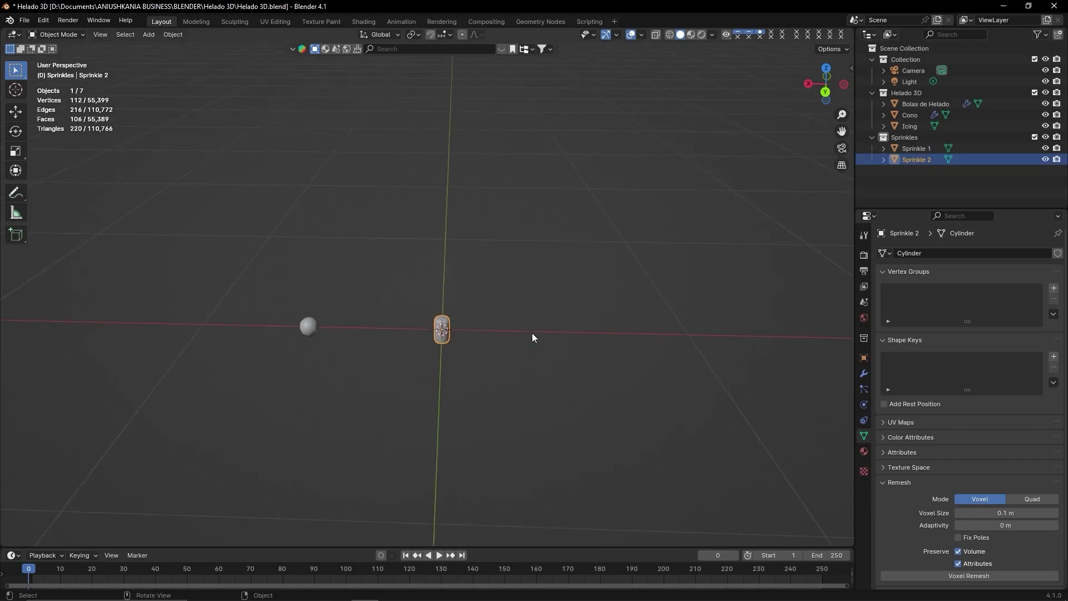
{"action": "scroll", "coordinate": [439, 332], "scroll_direction": "down", "scroll_amount": 3}
{"action": "key", "text": "b"}
{"action": "left_click_drag", "start_coordinate": [453, 333], "coordinate": [454, 333]}
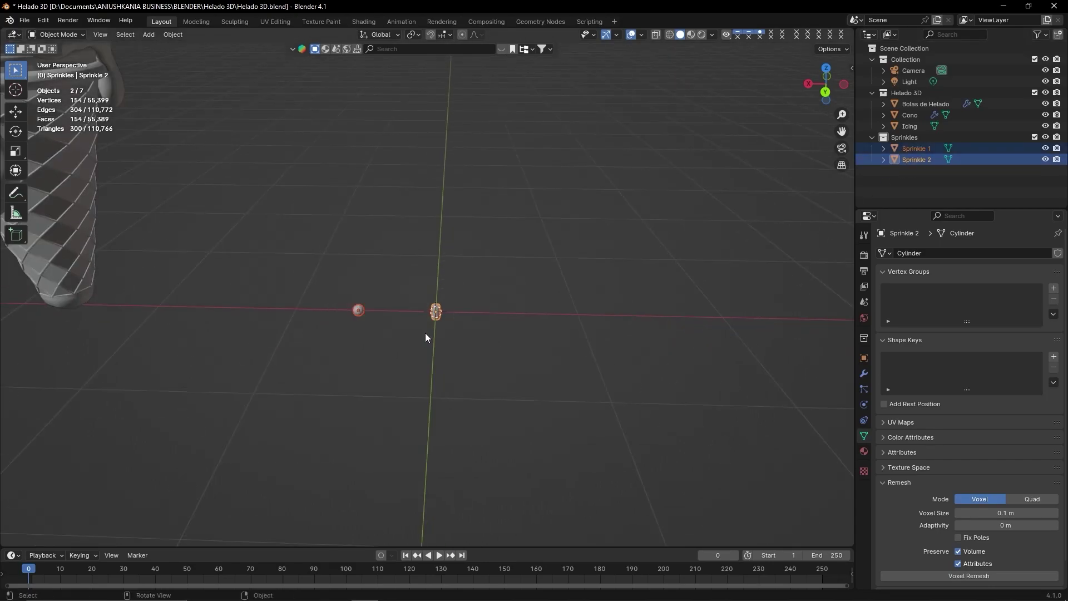
{"action": "key", "text": "g"}
{"action": "key", "text": "x"}
{"action": "left_click", "coordinate": [492, 341]}
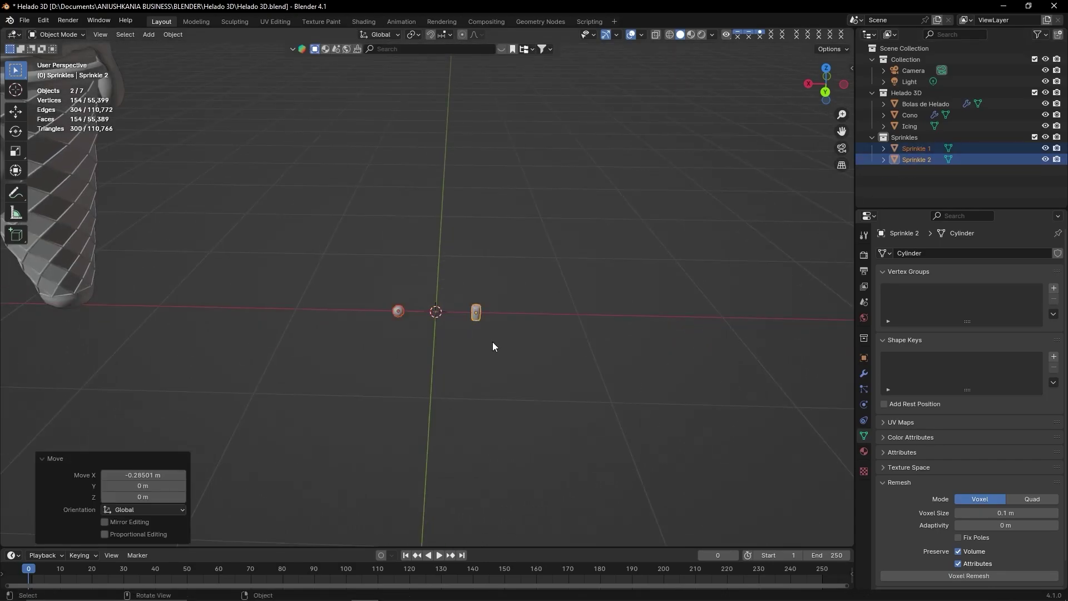
{"action": "scroll", "coordinate": [492, 341], "scroll_direction": "down", "scroll_amount": 3}
{"action": "scroll", "coordinate": [482, 347], "scroll_direction": "down", "scroll_amount": 2}
{"action": "key", "text": "g"}
{"action": "key", "text": "x"}
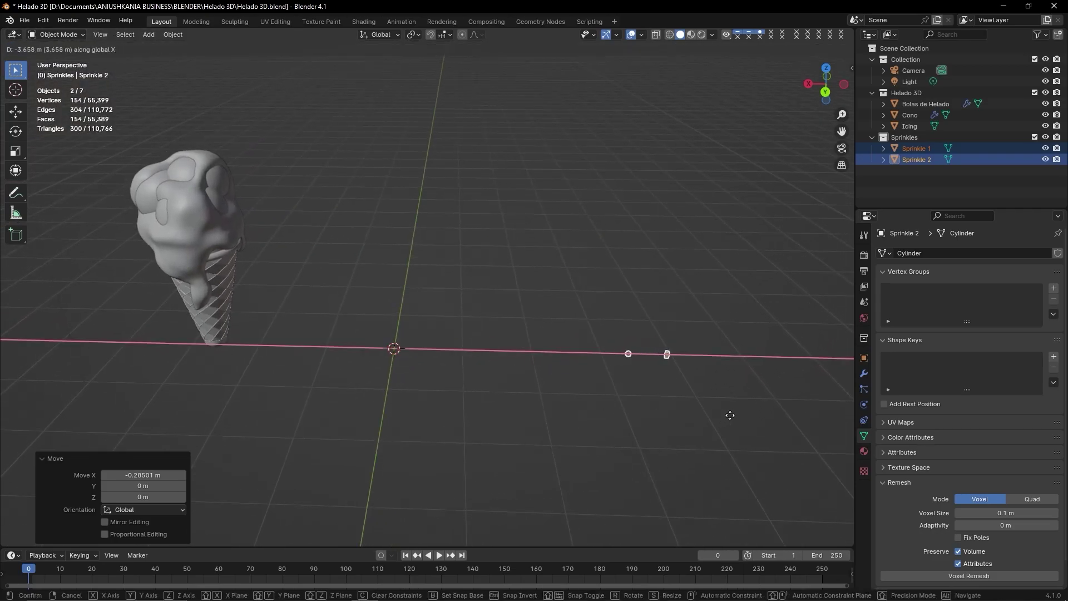
{"action": "left_click", "coordinate": [736, 414]}
Move the whole ice cream 2.633 m back along X to the world origin.
{"action": "left_click_drag", "start_coordinate": [114, 164], "coordinate": [289, 365]}
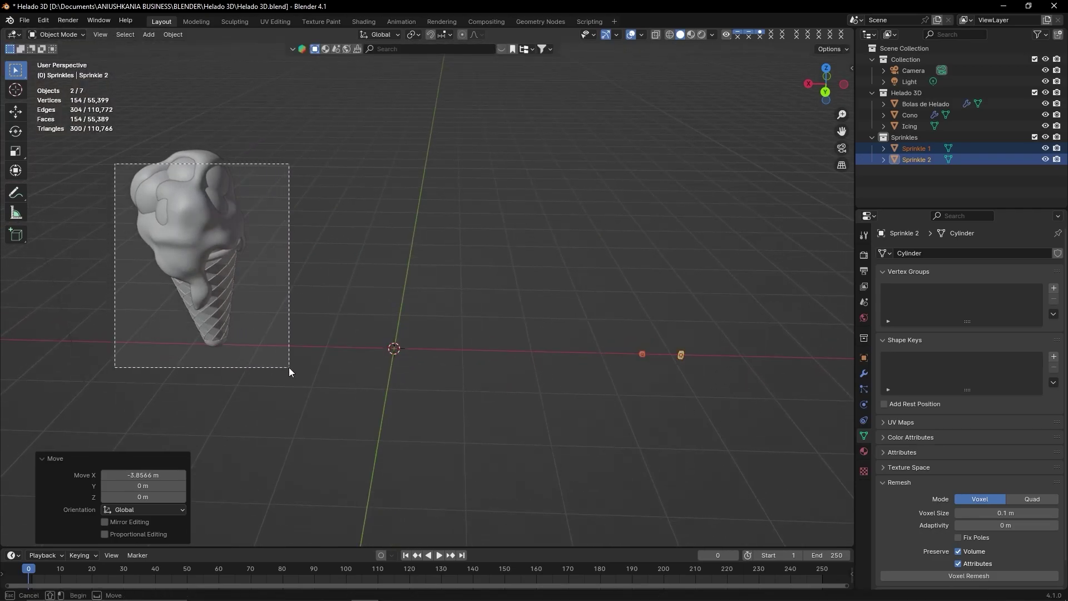
{"action": "key", "text": "g"}
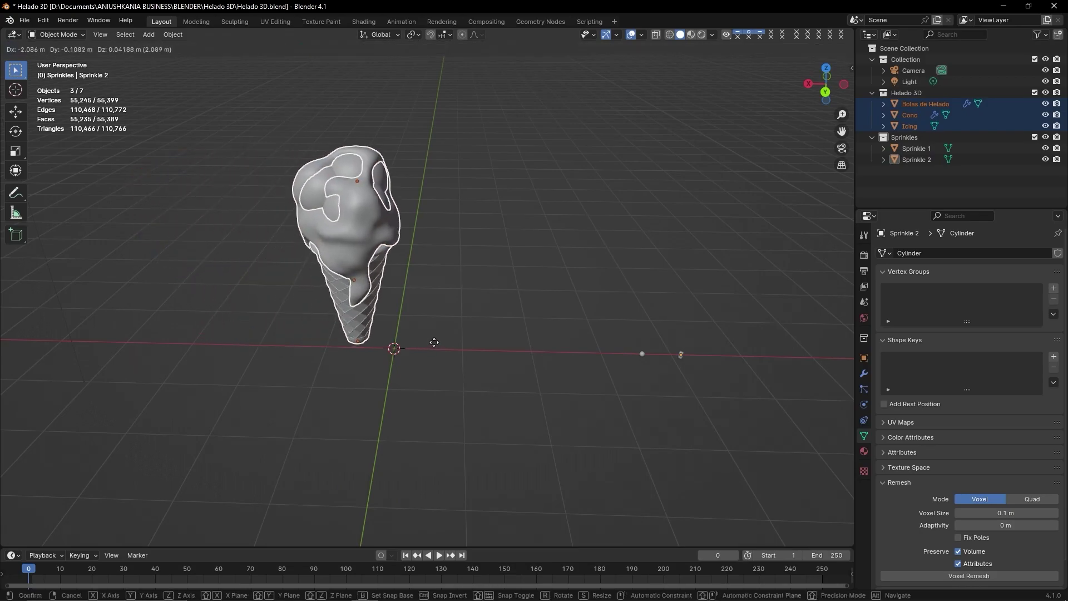
{"action": "key", "text": "x"}
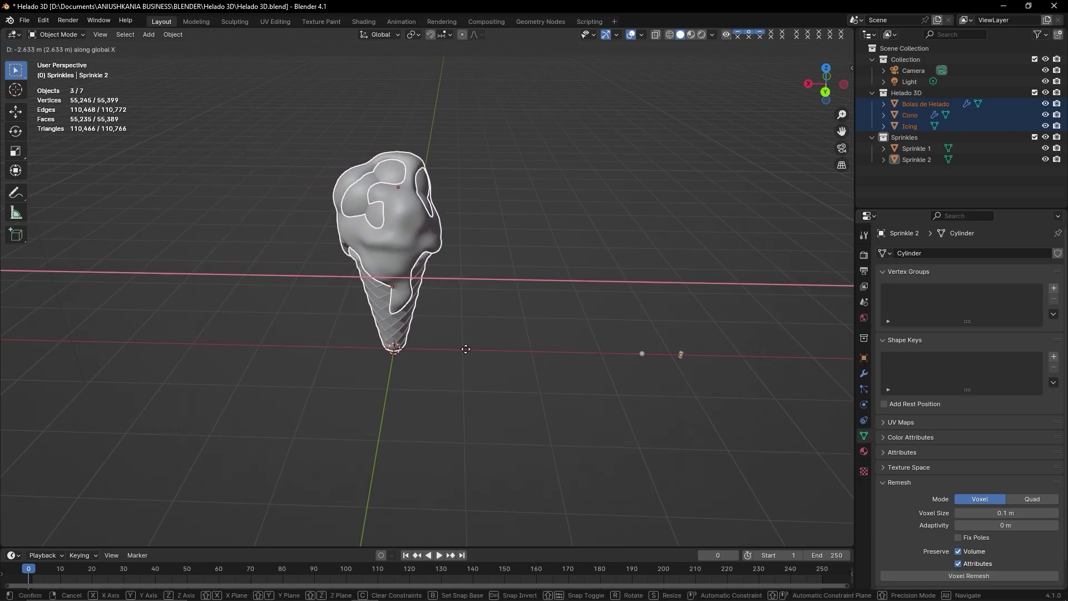
{"action": "left_click", "coordinate": [467, 349]}
{"action": "mouse_move", "coordinate": [514, 284]}
{"action": "middle_mouse_down"}
{"action": "mouse_move", "coordinate": [543, 357]}
{"action": "mouse_move", "coordinate": [575, 347]}
{"action": "middle_mouse_up"}
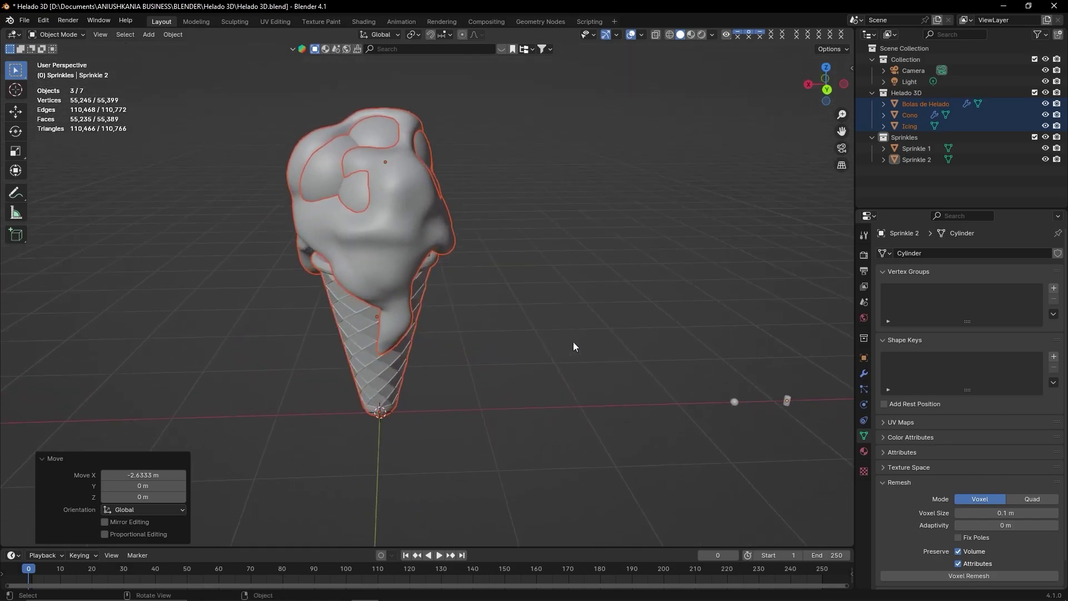
Shift the capsule sprinkle 0.594 m along X beside the sphere sprinkle.
{"action": "left_click", "coordinate": [773, 394]}
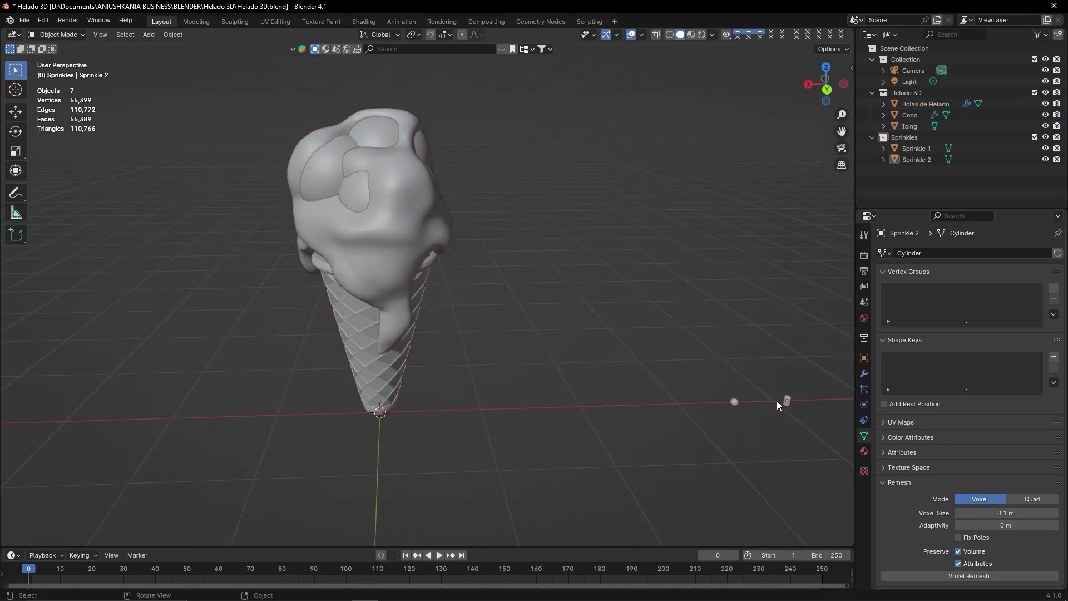
{"action": "left_click", "coordinate": [785, 402]}
{"action": "key", "text": "g"}
{"action": "key", "text": "x"}
{"action": "left_click", "coordinate": [748, 410]}
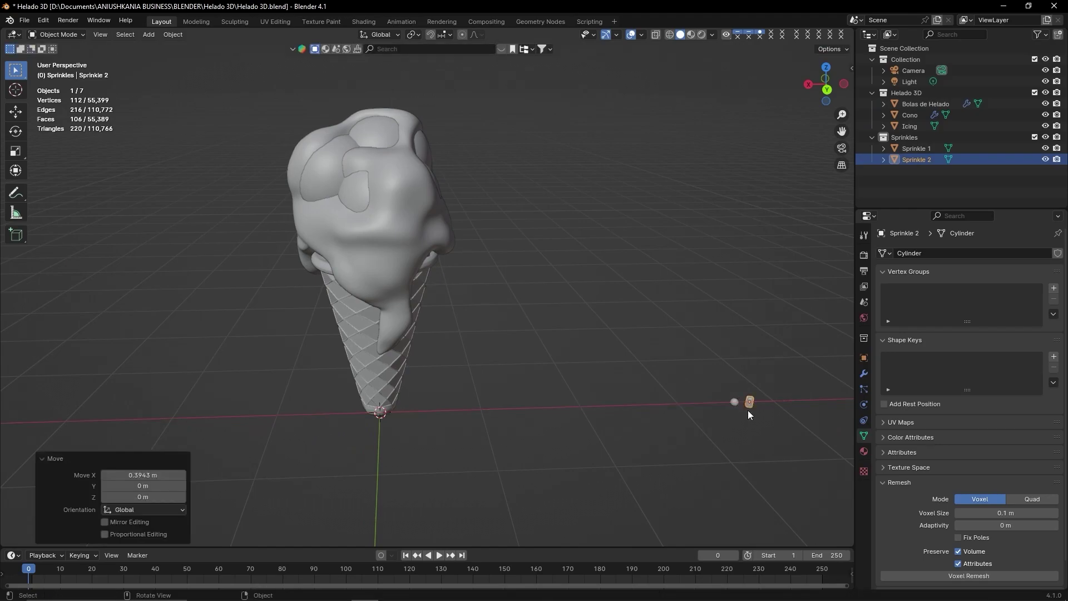
Add a new particle system to Icing, delete its Liquid system, and set the type to Hair.
{"action": "left_click", "coordinate": [419, 225]}
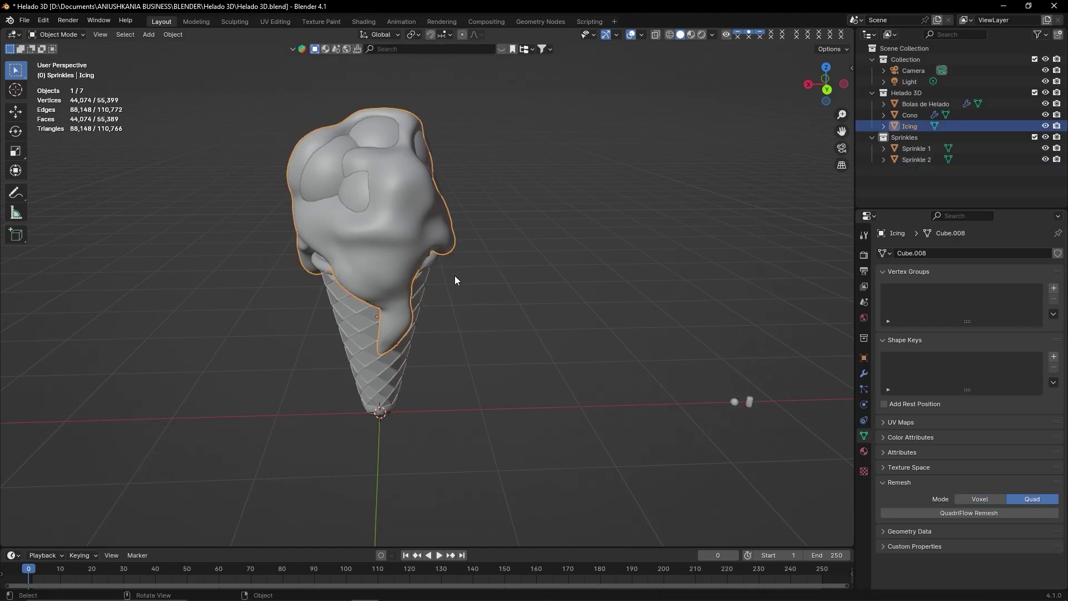
{"action": "left_click", "coordinate": [865, 389]}
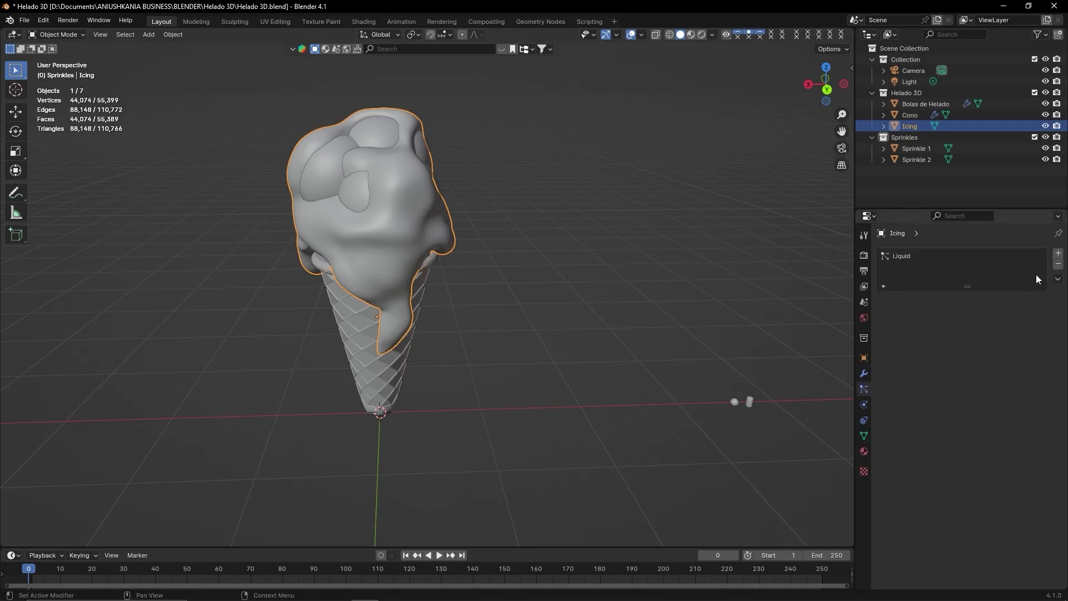
{"action": "left_click", "coordinate": [1058, 254]}
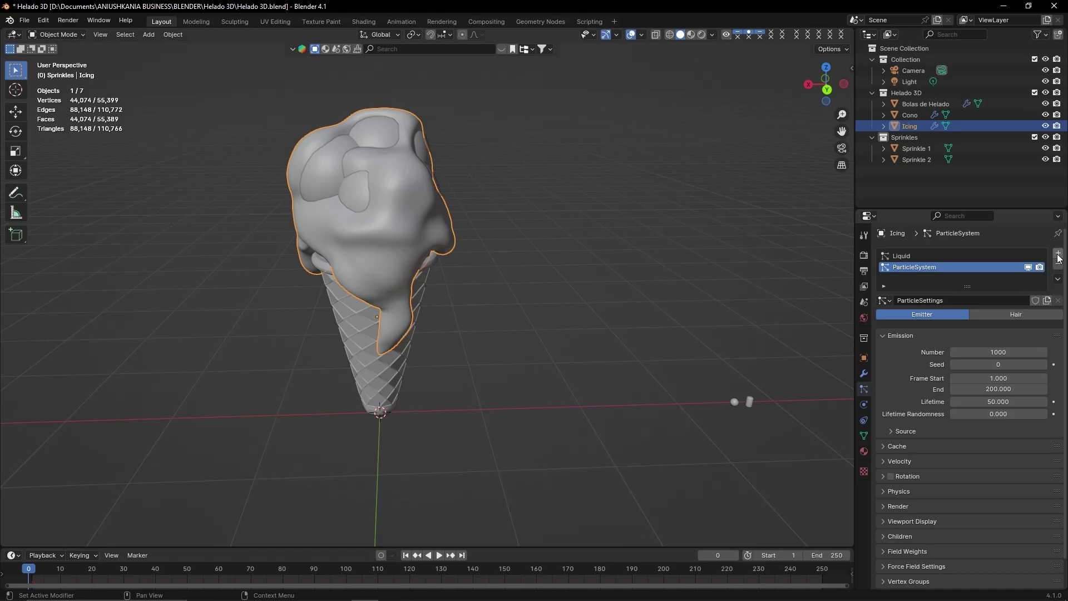
{"action": "left_click", "coordinate": [931, 256]}
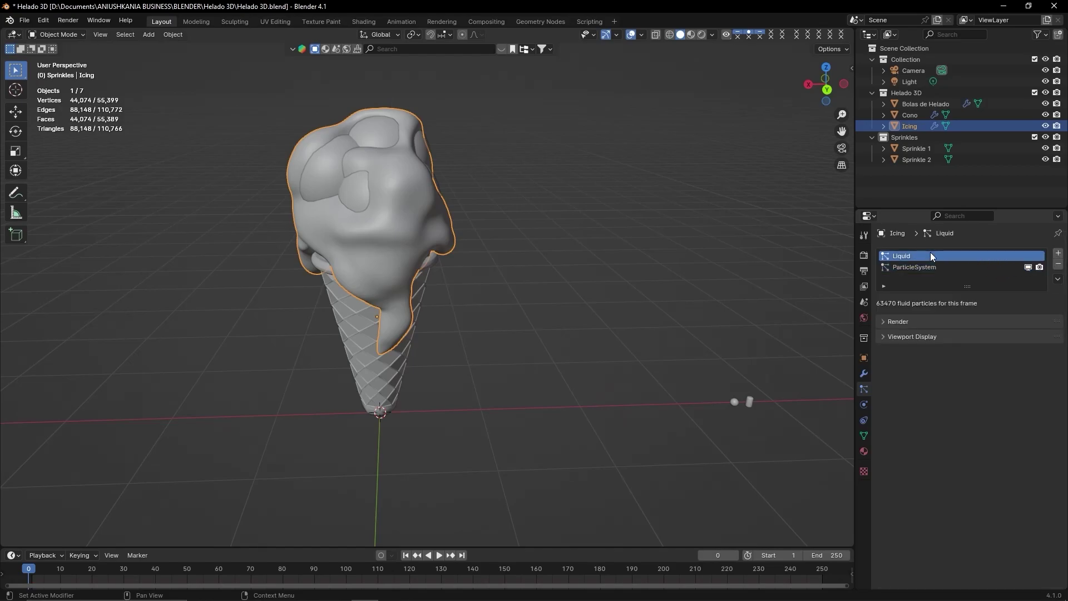
{"action": "left_click", "coordinate": [1057, 265]}
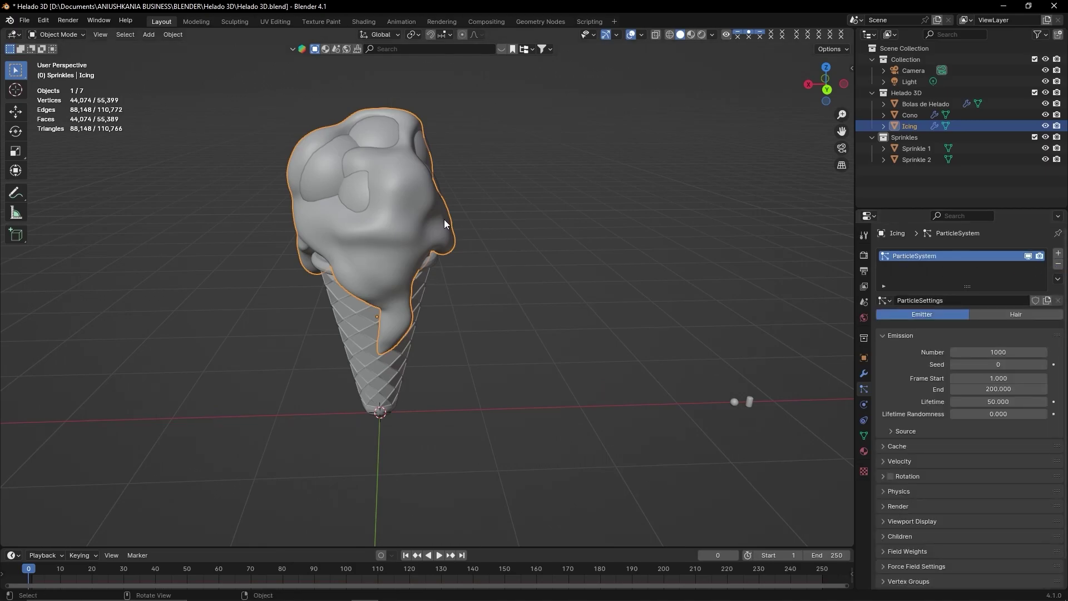
{"action": "left_click", "coordinate": [1008, 318]}
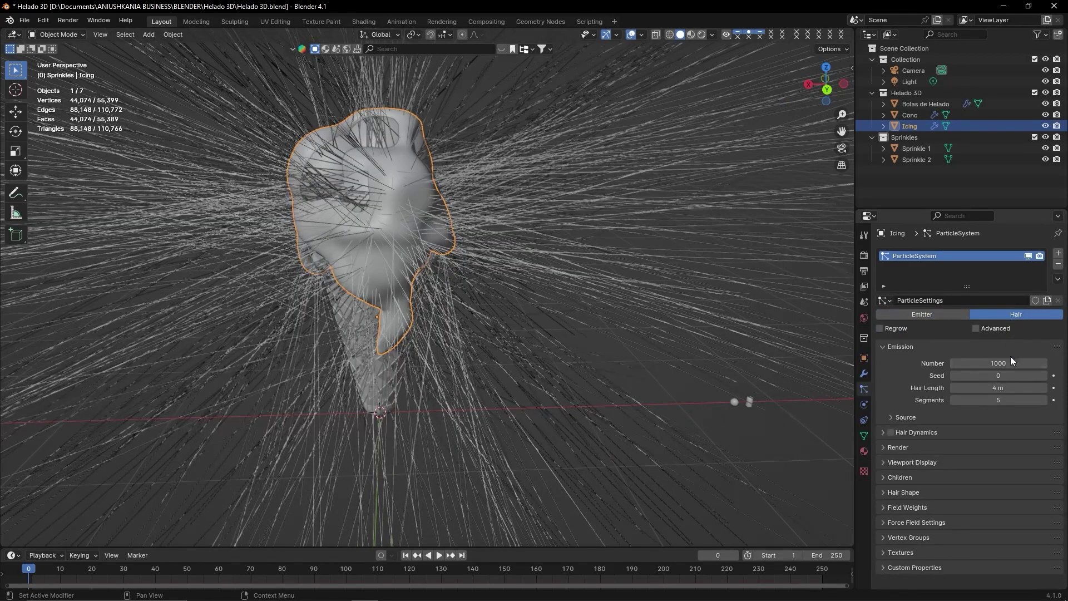
Set the icing's hair length to 1 m and enable Advanced settings.
{"action": "left_click", "coordinate": [1012, 387]}
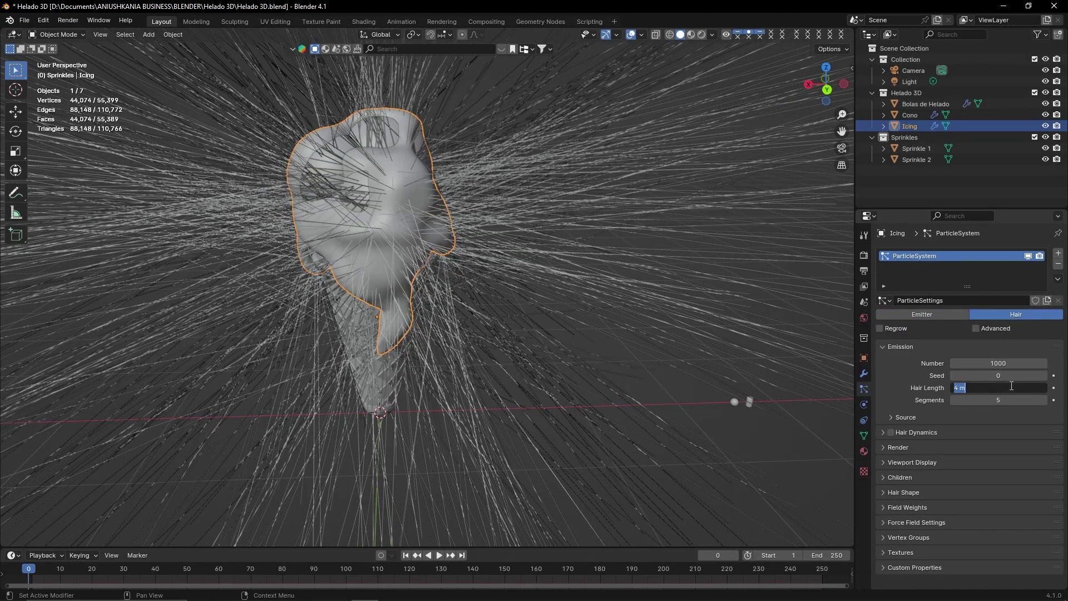
{"action": "type", "text": "1"}
{"action": "key", "text": "Return"}
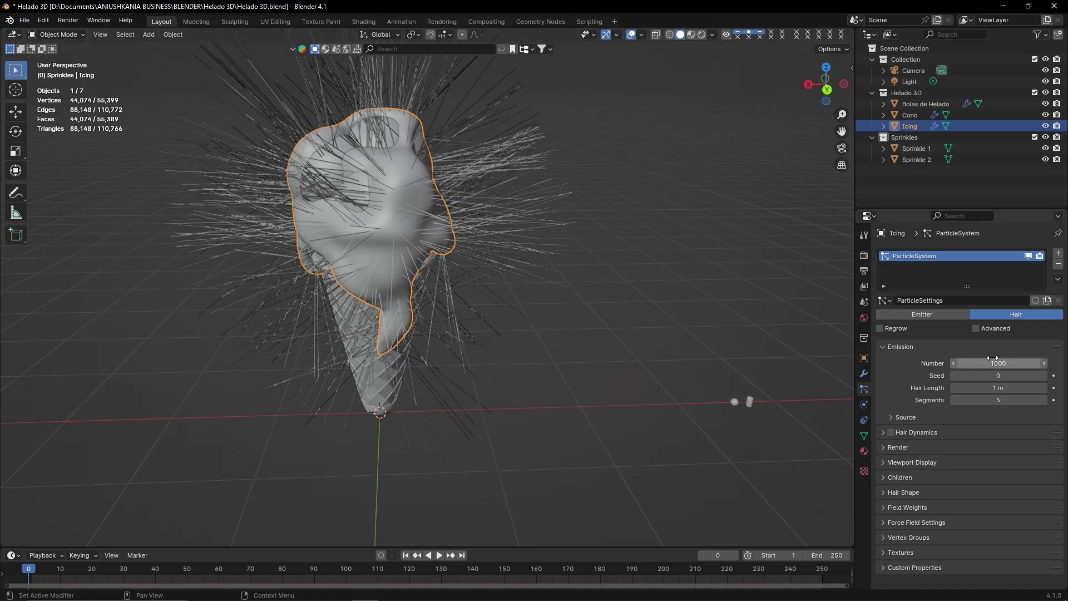
{"action": "left_click", "coordinate": [977, 328]}
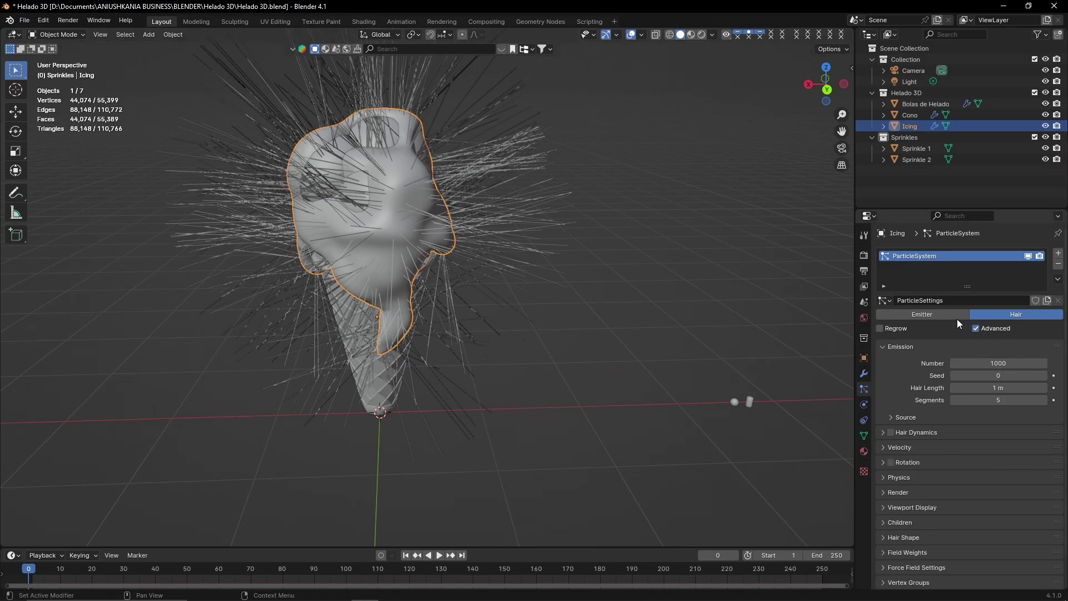
Name both the particle settings and the particle system entry 'Sprinkles'.
{"action": "left_click", "coordinate": [930, 303]}
{"action": "type", "text": "Sprin"}
{"action": "type", "text": "kles"}
{"action": "key", "text": "Return"}
{"action": "left_click", "coordinate": [930, 305]}
{"action": "key", "text": "ctrl+c"}
{"action": "double_click", "coordinate": [919, 256]}
{"action": "key", "text": "ctrl+v"}
{"action": "key", "text": "Return"}
{"action": "scroll", "coordinate": [927, 500], "scroll_direction": "down", "scroll_amount": 2}
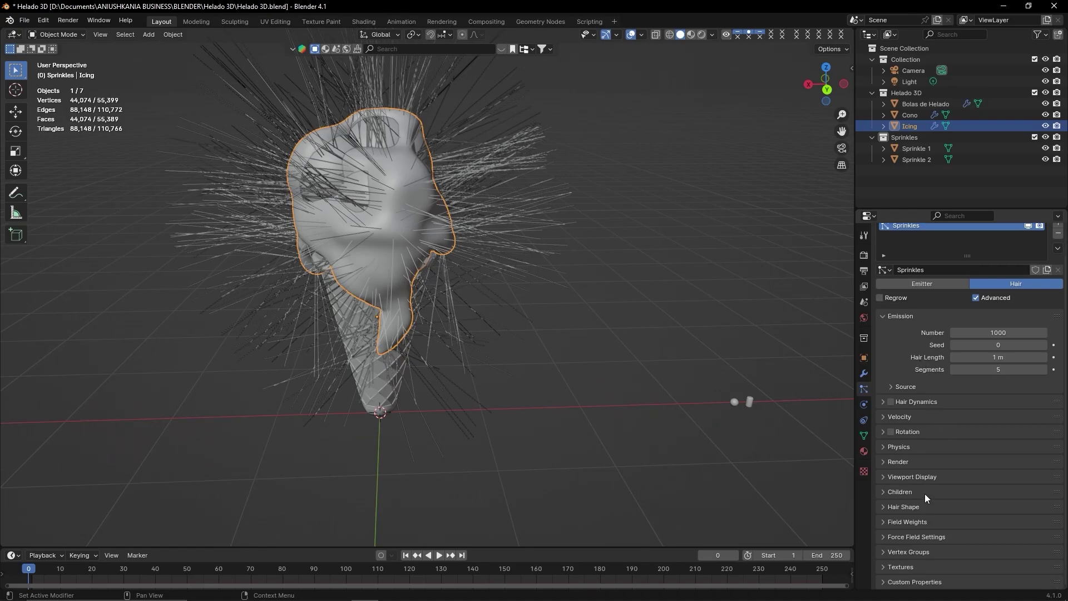
{"action": "left_click", "coordinate": [918, 466]}
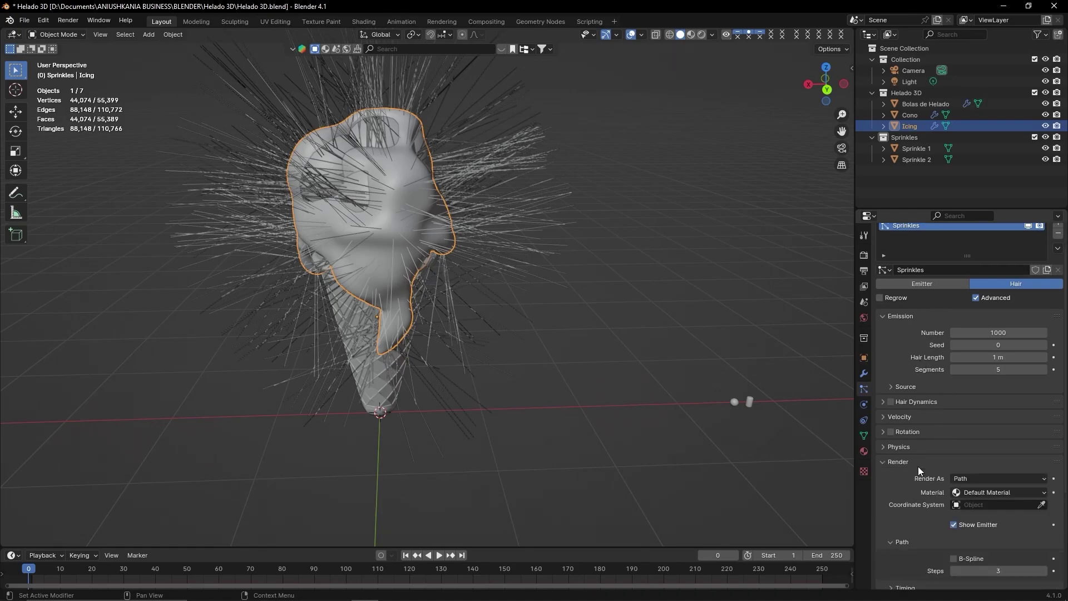
Set hair Render As to Collection, using the Sprinkles collection with Object Scale enabled.
{"action": "scroll", "coordinate": [918, 466], "scroll_direction": "down", "scroll_amount": 3}
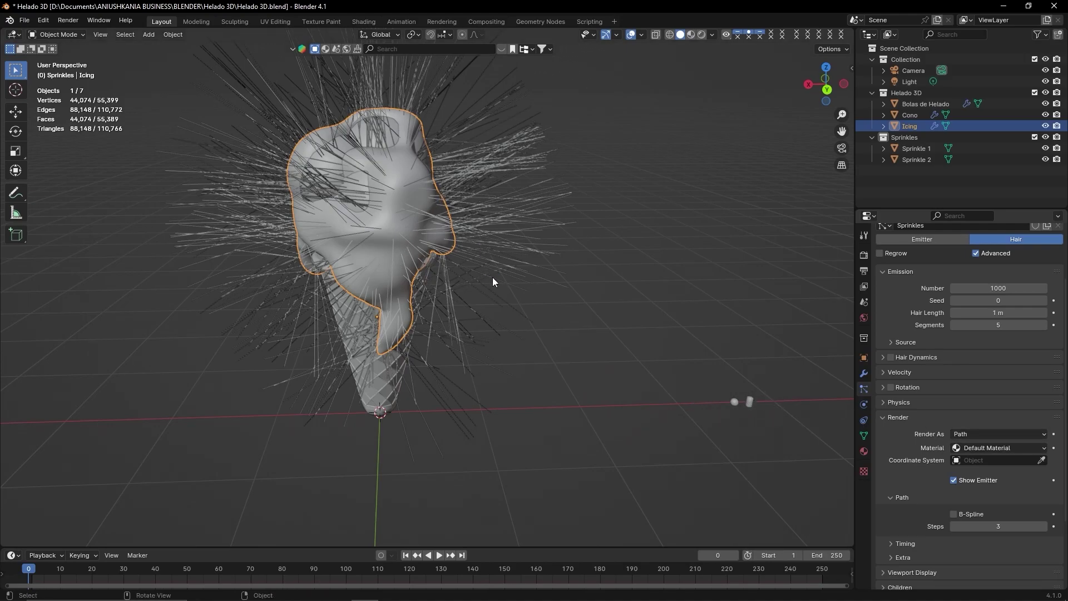
{"action": "left_click", "coordinate": [1036, 435]}
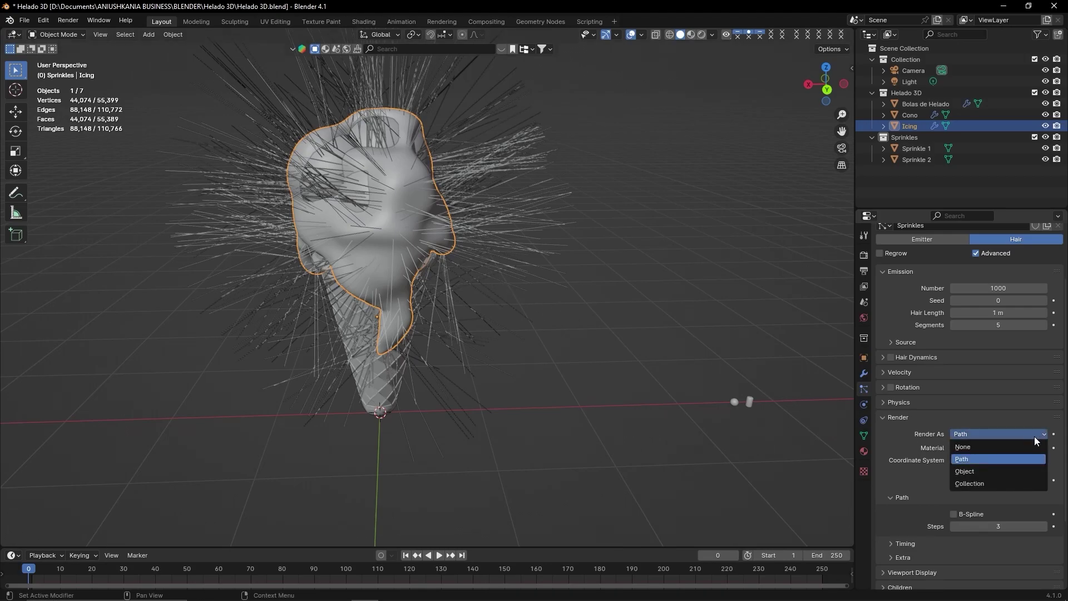
{"action": "left_click", "coordinate": [1007, 485]}
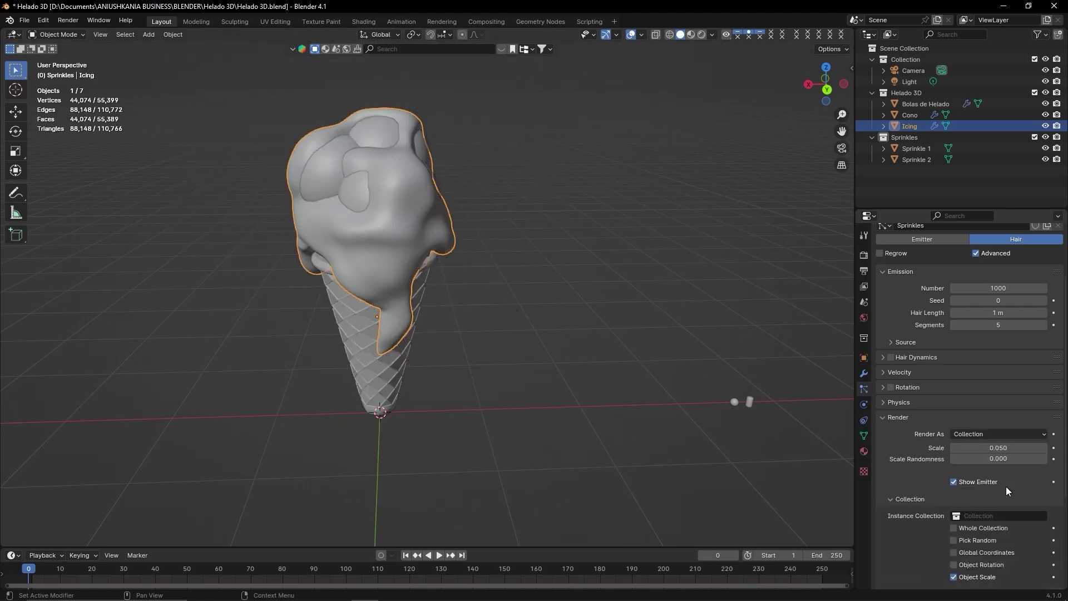
{"action": "left_click", "coordinate": [993, 515]}
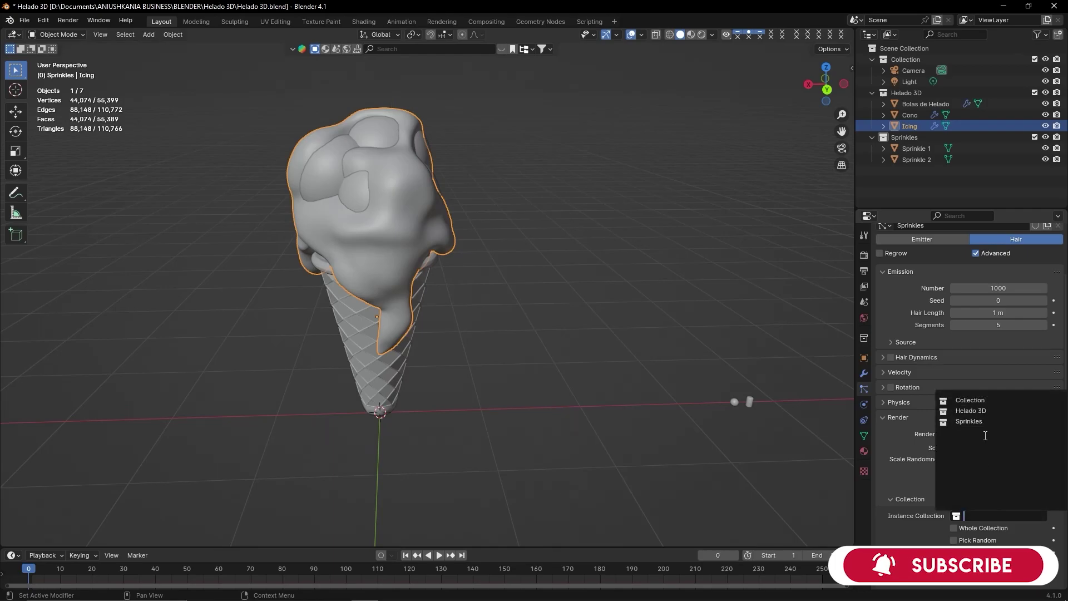
{"action": "left_click", "coordinate": [970, 421]}
{"action": "scroll", "coordinate": [491, 228], "scroll_direction": "up", "scroll_amount": 3}
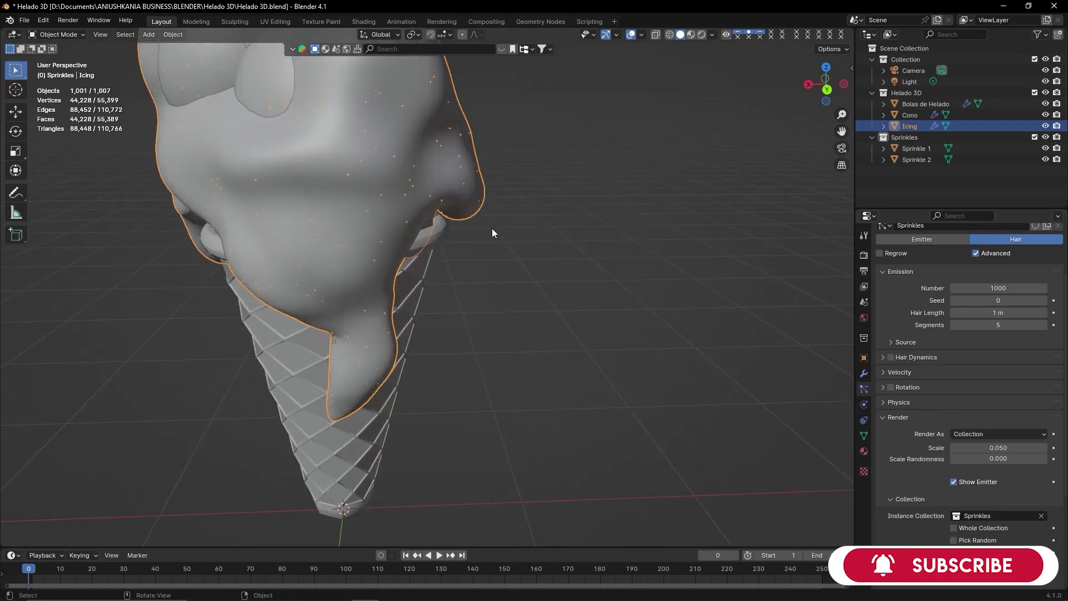
{"action": "scroll", "coordinate": [492, 229], "scroll_direction": "up", "scroll_amount": 4}
{"action": "scroll", "coordinate": [466, 268], "scroll_direction": "down", "scroll_amount": 3}
{"action": "scroll", "coordinate": [469, 278], "scroll_direction": "down", "scroll_amount": 4}
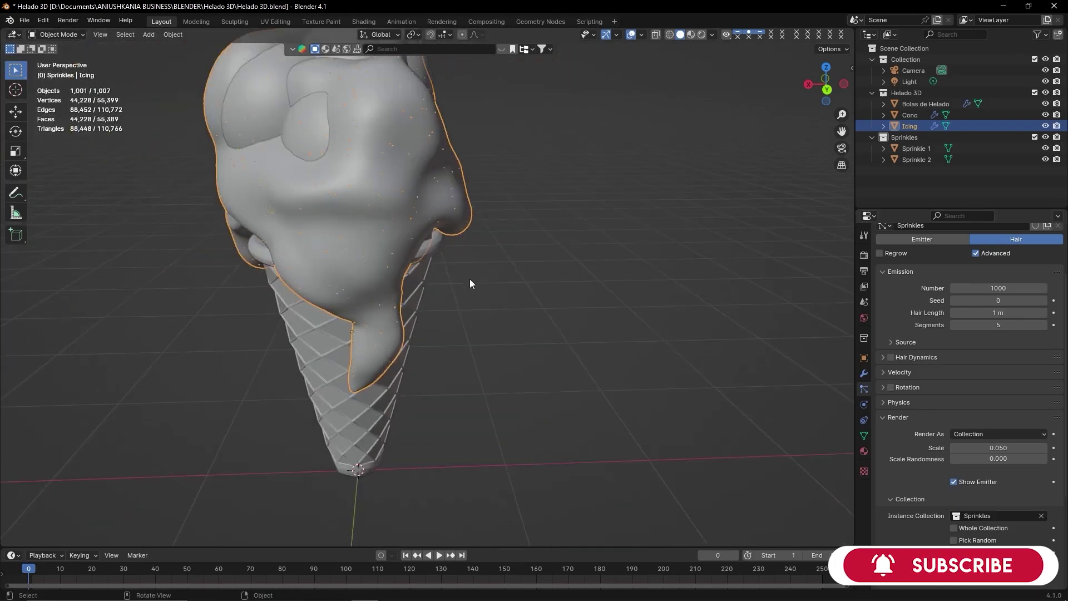
{"action": "scroll", "coordinate": [484, 295], "scroll_direction": "down", "scroll_amount": 3}
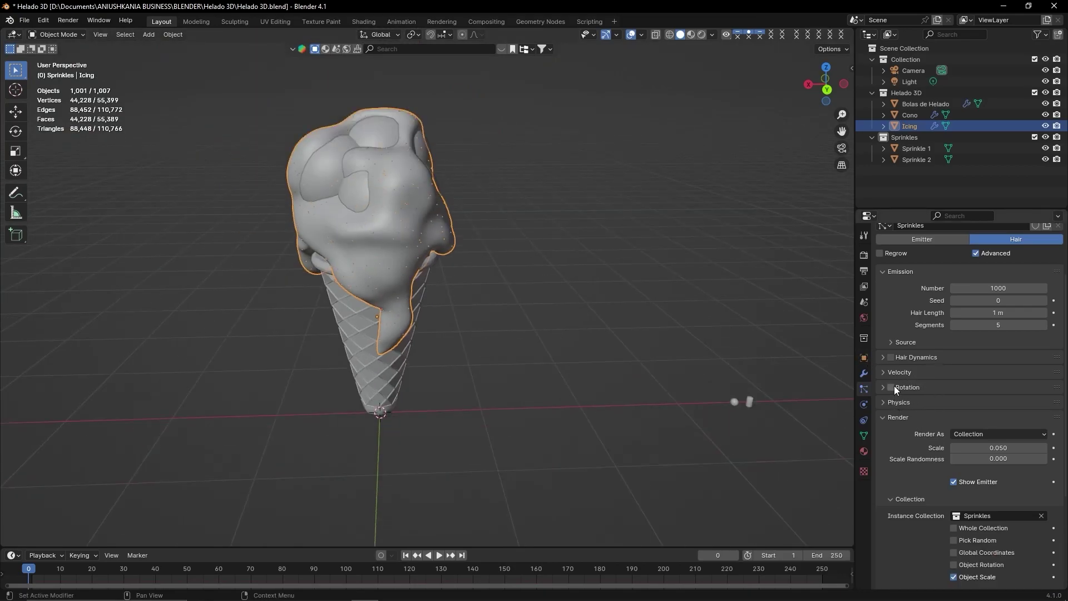
{"action": "scroll", "coordinate": [893, 385], "scroll_direction": "down", "scroll_amount": 3}
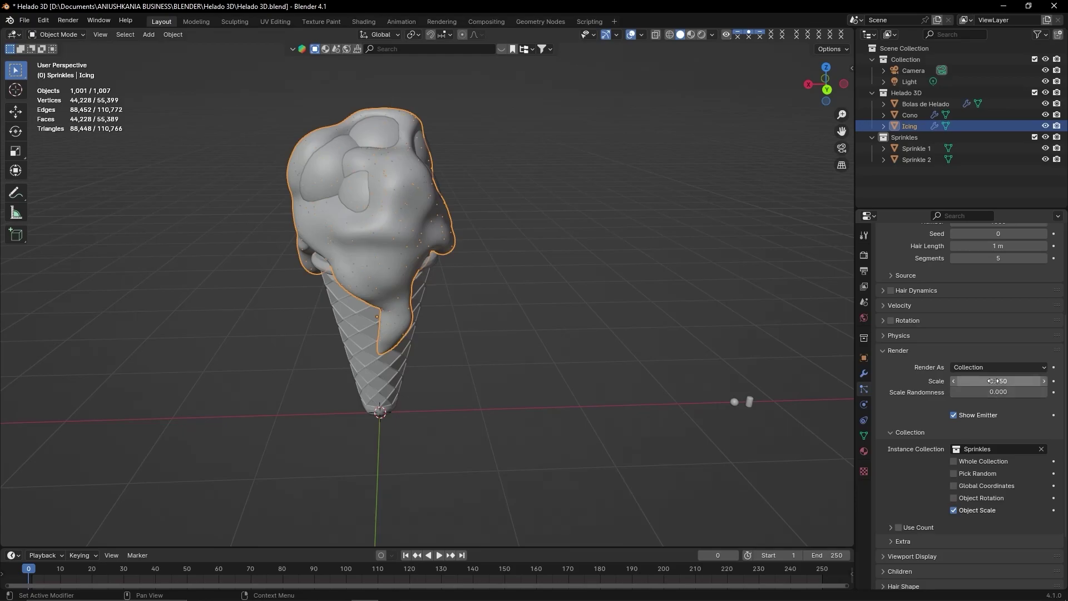
Set the sprinkle render scale to 1.000.
{"action": "left_click_drag", "start_coordinate": [998, 381], "coordinate": [1046, 381]}
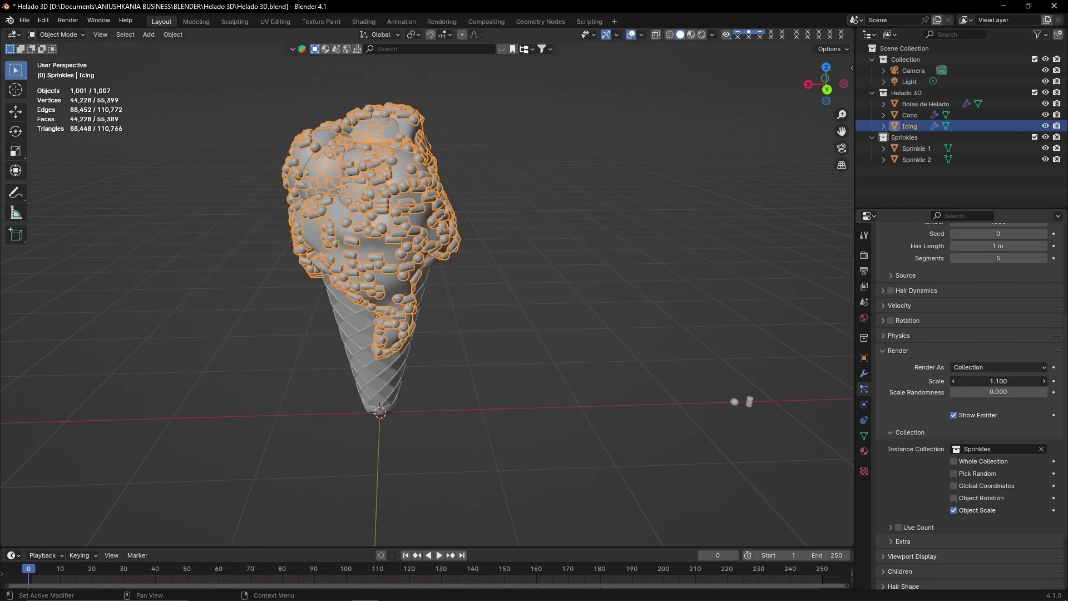
{"action": "double_click", "coordinate": [993, 383]}
{"action": "type", "text": "1"}
{"action": "key", "text": "Return"}
Set the sprinkles' scale randomness to 0.650 and inspect the varied sizes.
{"action": "mouse_move", "coordinate": [994, 393]}
{"action": "left_mouse_down"}
{"action": "mouse_move", "coordinate": [1025, 393]}
{"action": "mouse_move", "coordinate": [1008, 392]}
{"action": "left_mouse_up"}
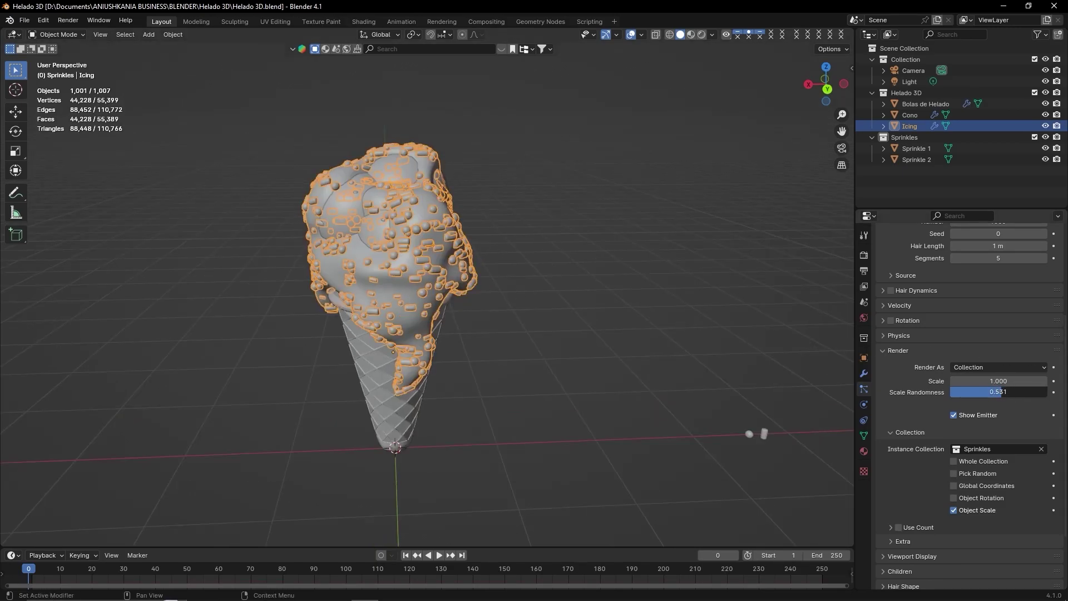
{"action": "mouse_move", "coordinate": [1004, 392]}
{"action": "left_mouse_down"}
{"action": "mouse_move", "coordinate": [1029, 392]}
{"action": "mouse_move", "coordinate": [1000, 392]}
{"action": "left_mouse_up"}
{"action": "left_click_drag", "start_coordinate": [1005, 392], "coordinate": [1012, 392]}
{"action": "left_click", "coordinate": [1012, 392]}
{"action": "type", "text": "0.65"}
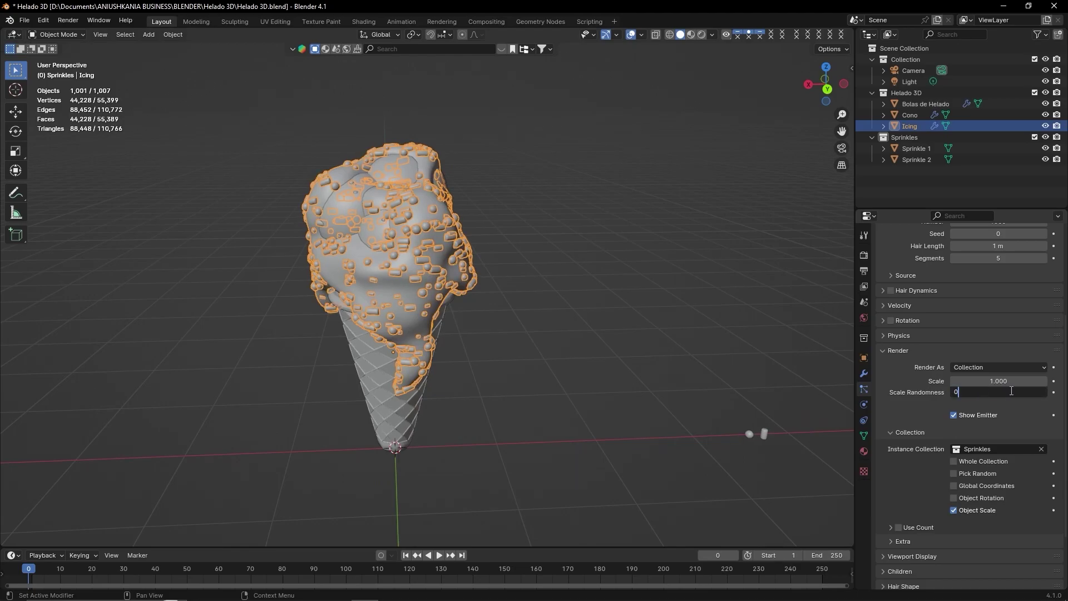
{"action": "key", "text": "Return"}
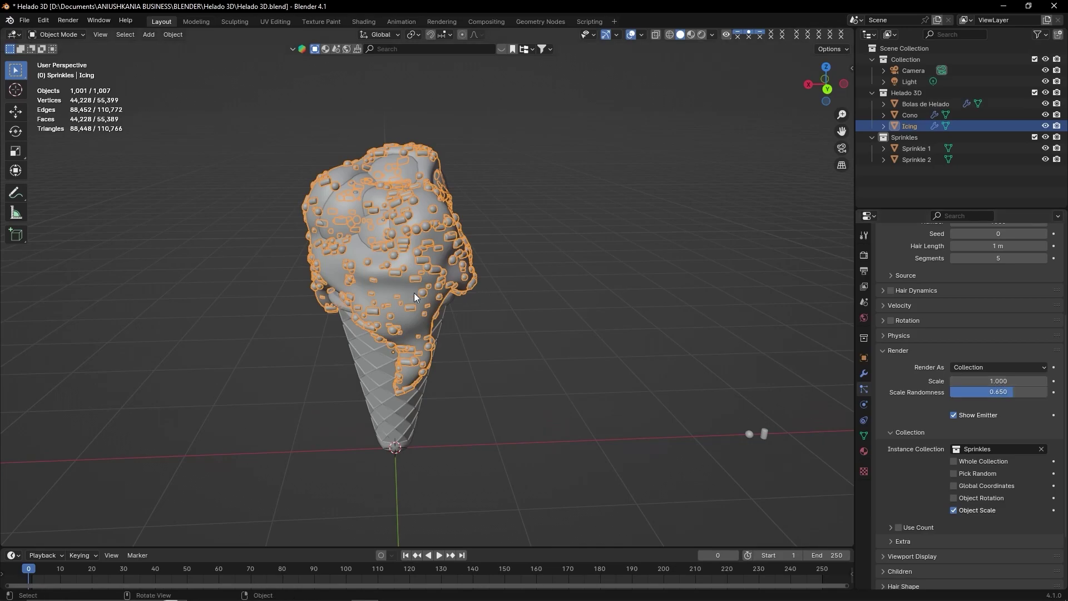
{"action": "scroll", "coordinate": [389, 289], "scroll_direction": "up", "scroll_amount": 1}
{"action": "scroll", "coordinate": [388, 289], "scroll_direction": "up", "scroll_amount": 2}
{"action": "mouse_move", "coordinate": [389, 289]}
{"action": "middle_mouse_down"}
{"action": "mouse_move", "coordinate": [441, 305]}
{"action": "mouse_move", "coordinate": [540, 296]}
{"action": "middle_mouse_up"}
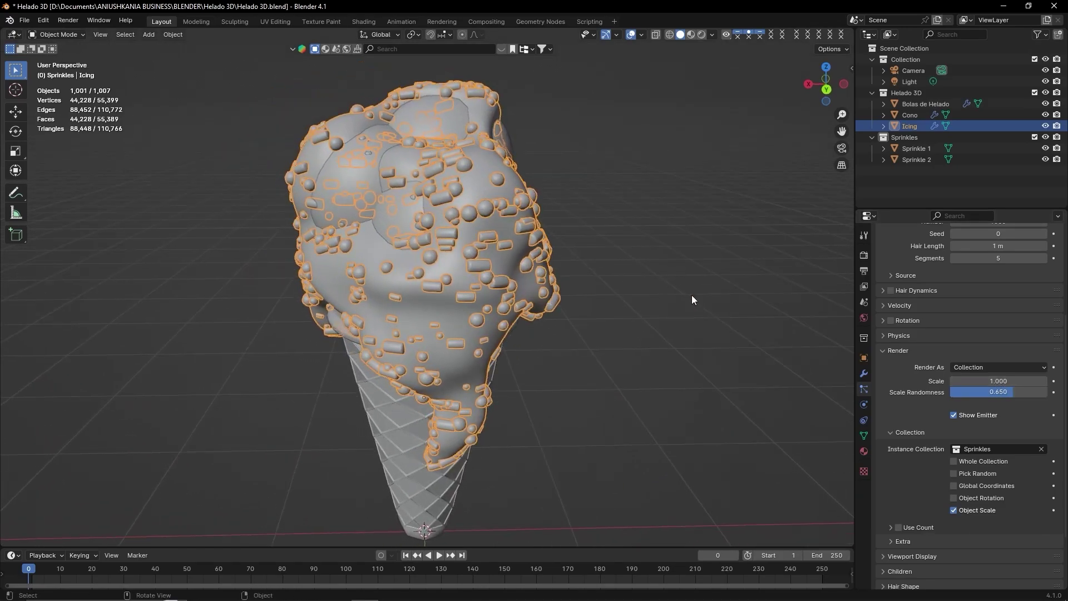
Enable sprinkle rotation, randomize it and its phase, with Global Y orientation.
{"action": "scroll", "coordinate": [911, 398], "scroll_direction": "up", "scroll_amount": 2}
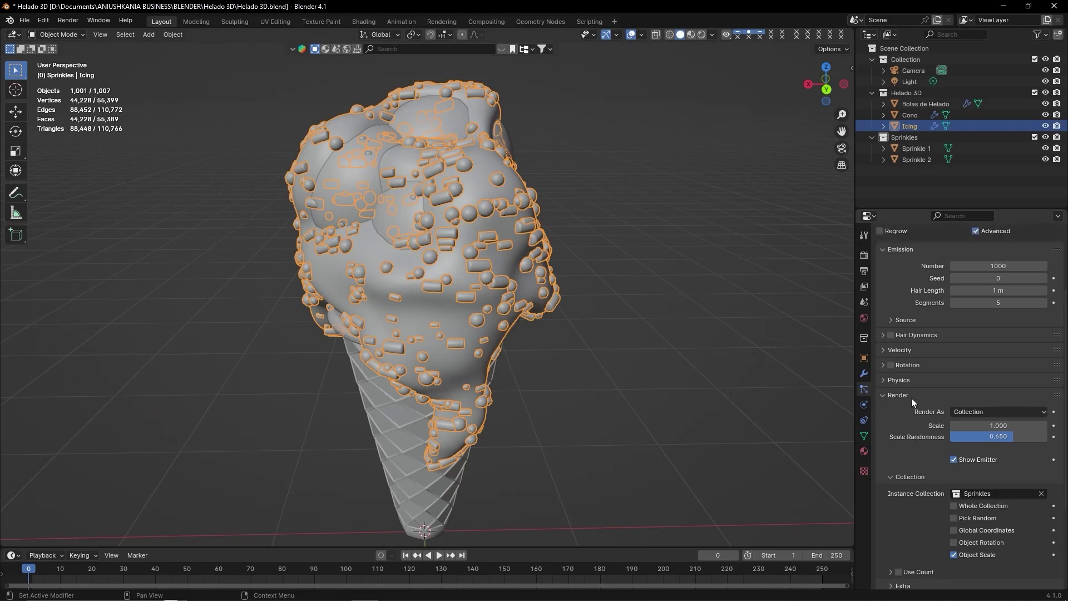
{"action": "left_click", "coordinate": [883, 365]}
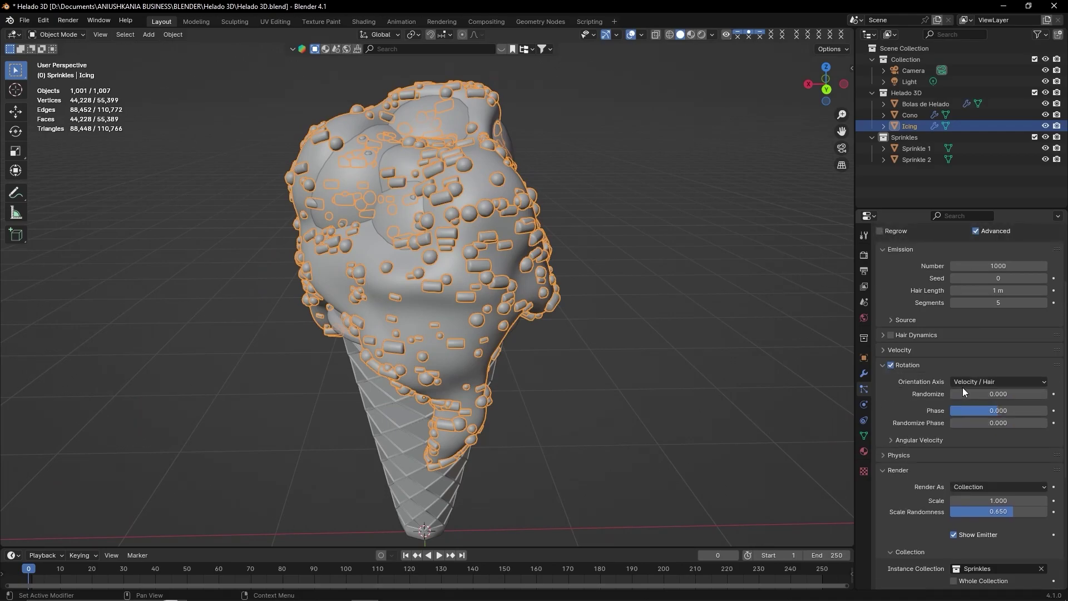
{"action": "mouse_move", "coordinate": [984, 395]}
{"action": "left_mouse_down"}
{"action": "mouse_move", "coordinate": [1040, 393]}
{"action": "mouse_move", "coordinate": [1060, 423]}
{"action": "left_mouse_up"}
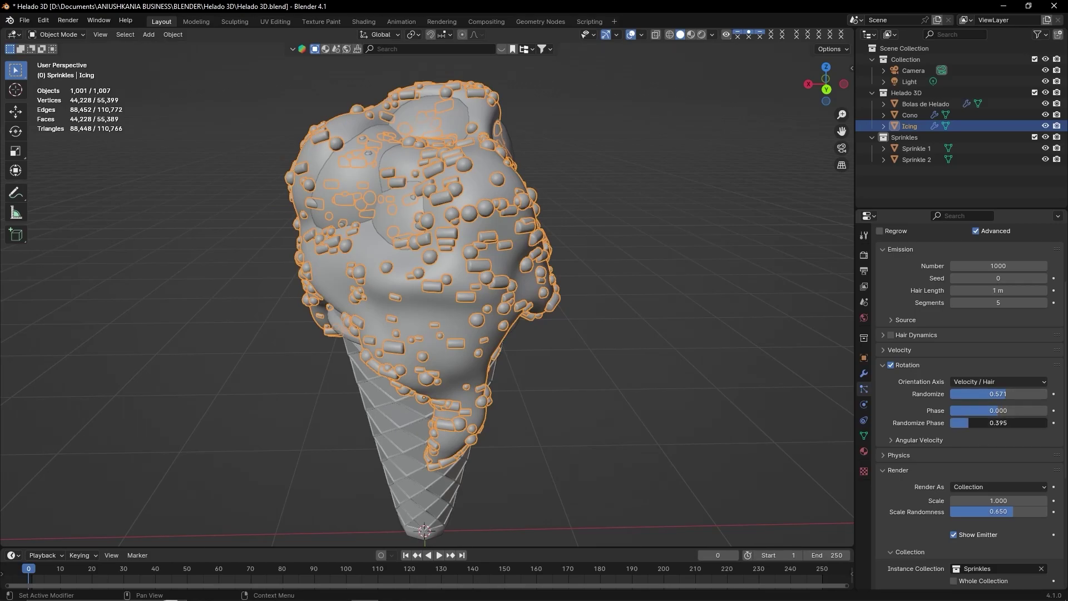
{"action": "left_click", "coordinate": [986, 382]}
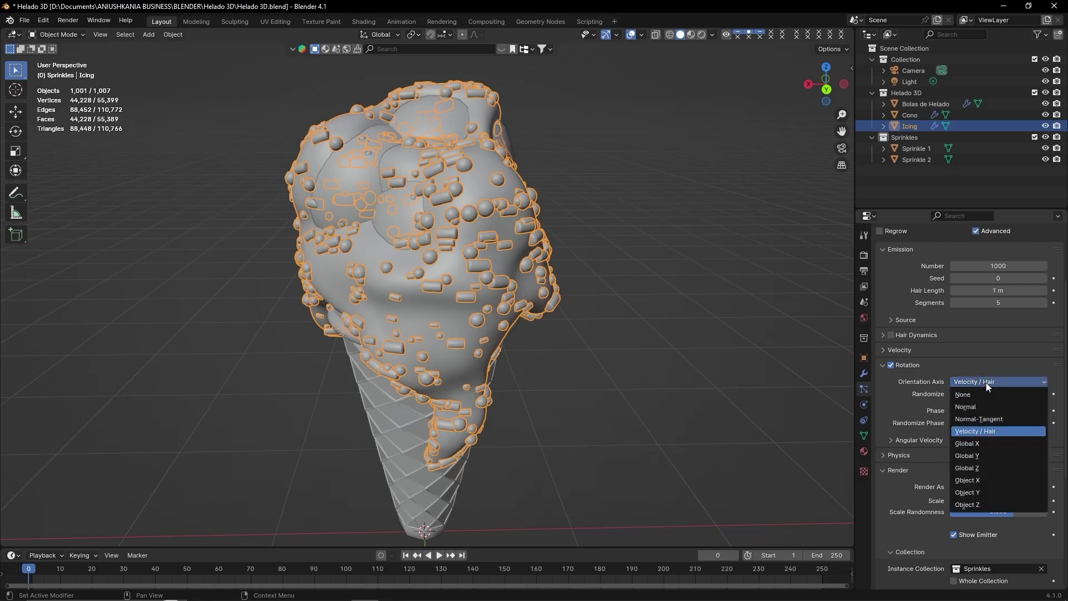
{"action": "left_click", "coordinate": [975, 456]}
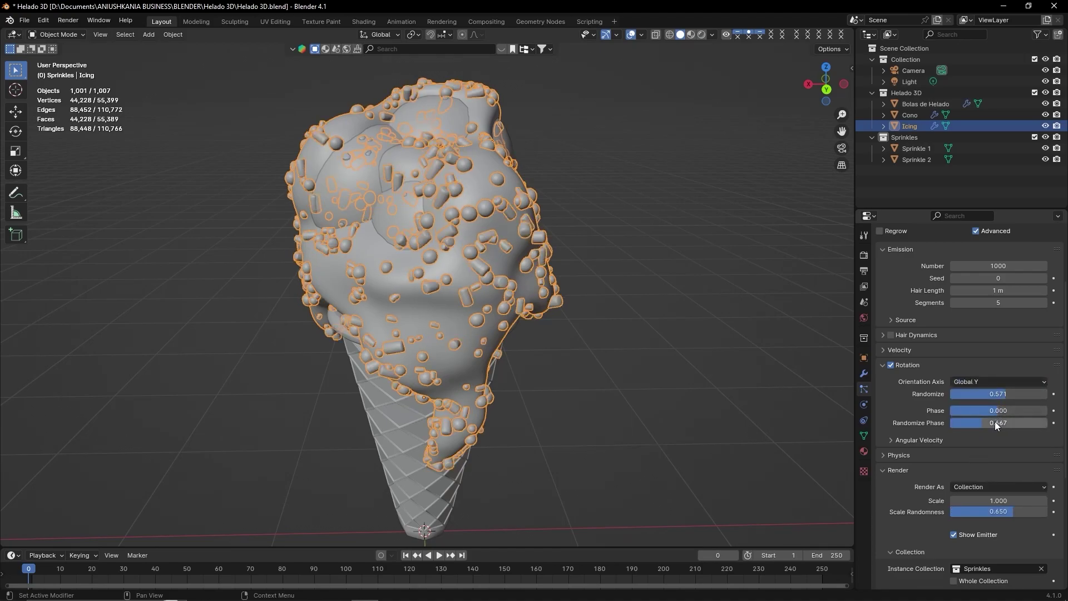
{"action": "mouse_move", "coordinate": [995, 423]}
{"action": "left_mouse_down"}
{"action": "mouse_move", "coordinate": [1023, 423]}
{"action": "mouse_move", "coordinate": [980, 423]}
{"action": "left_mouse_up"}
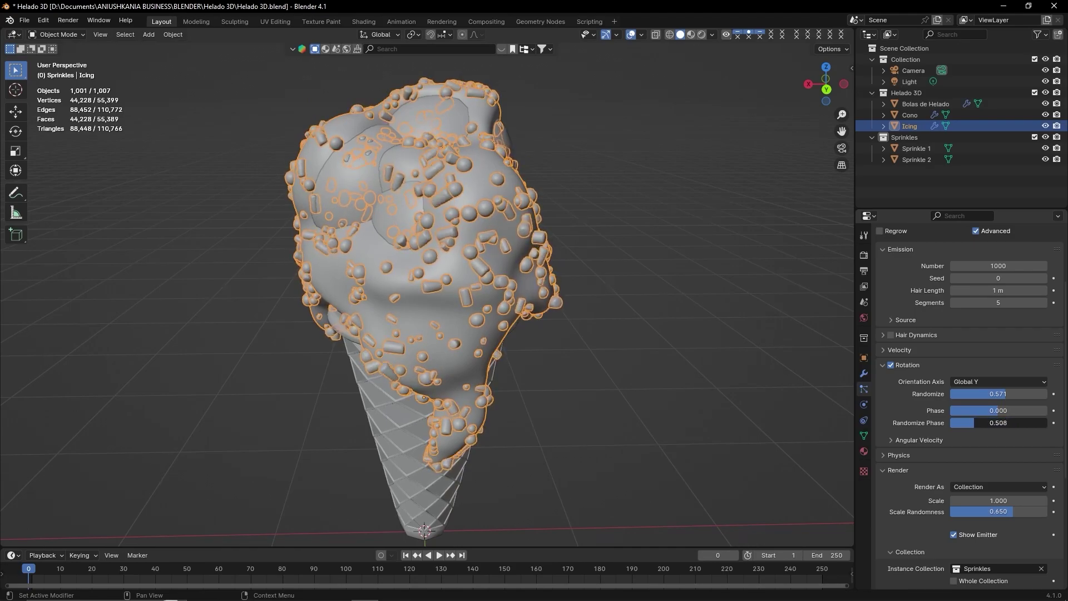
{"action": "left_click", "coordinate": [991, 382]}
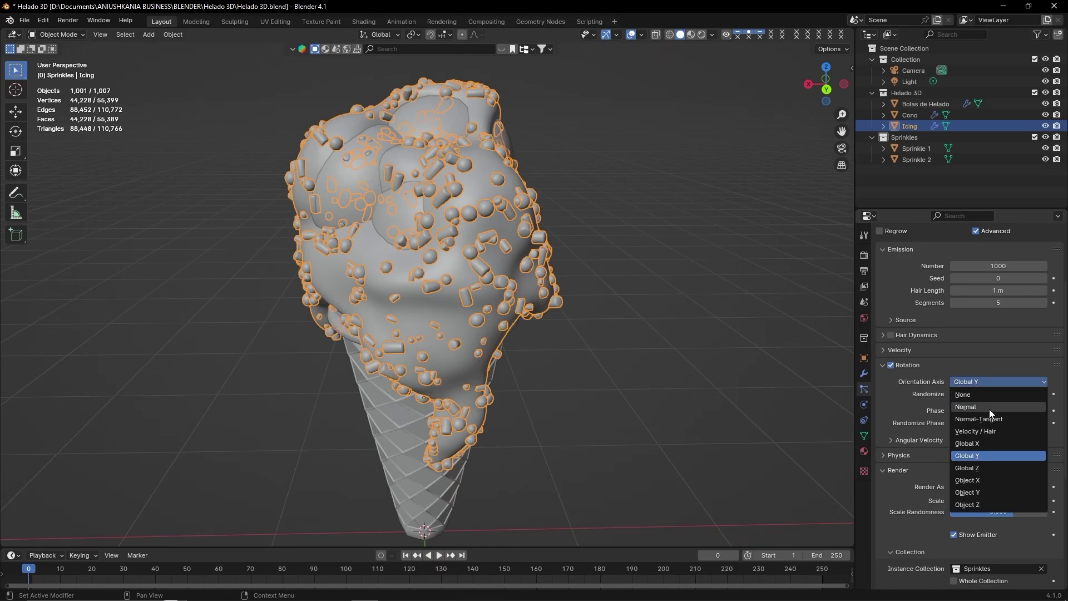
{"action": "left_click", "coordinate": [988, 454]}
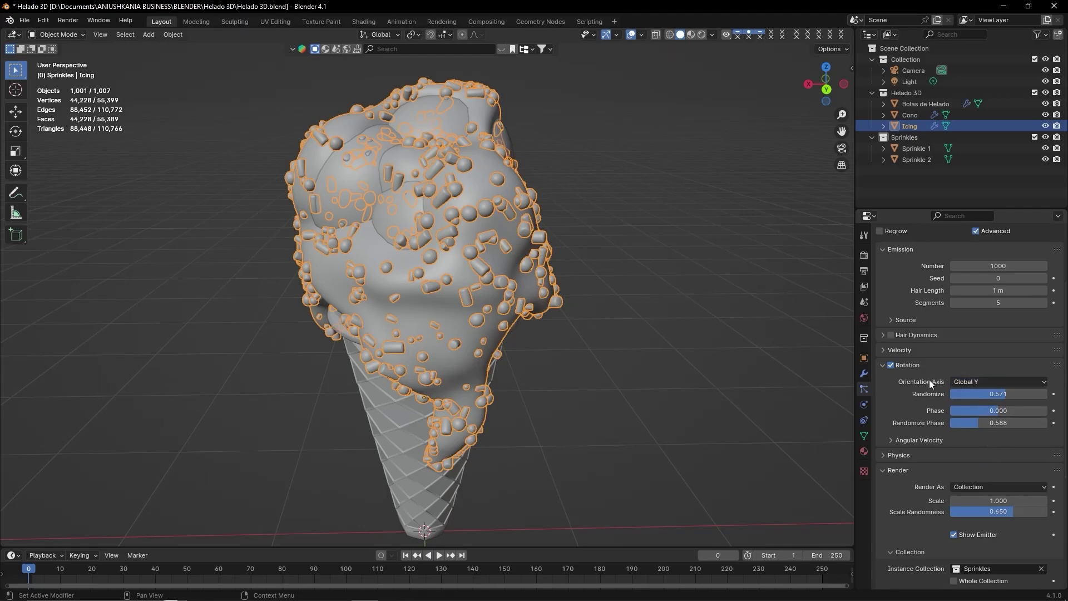
Switch the sprinkle orientation axis to Global Z and raise the random phase to 0.915.
{"action": "scroll", "coordinate": [569, 435], "scroll_direction": "down", "scroll_amount": 3}
{"action": "scroll", "coordinate": [568, 435], "scroll_direction": "up", "scroll_amount": 3}
{"action": "mouse_move", "coordinate": [569, 435]}
{"action": "middle_mouse_down"}
{"action": "mouse_move", "coordinate": [579, 440]}
{"action": "mouse_move", "coordinate": [569, 437]}
{"action": "middle_mouse_up"}
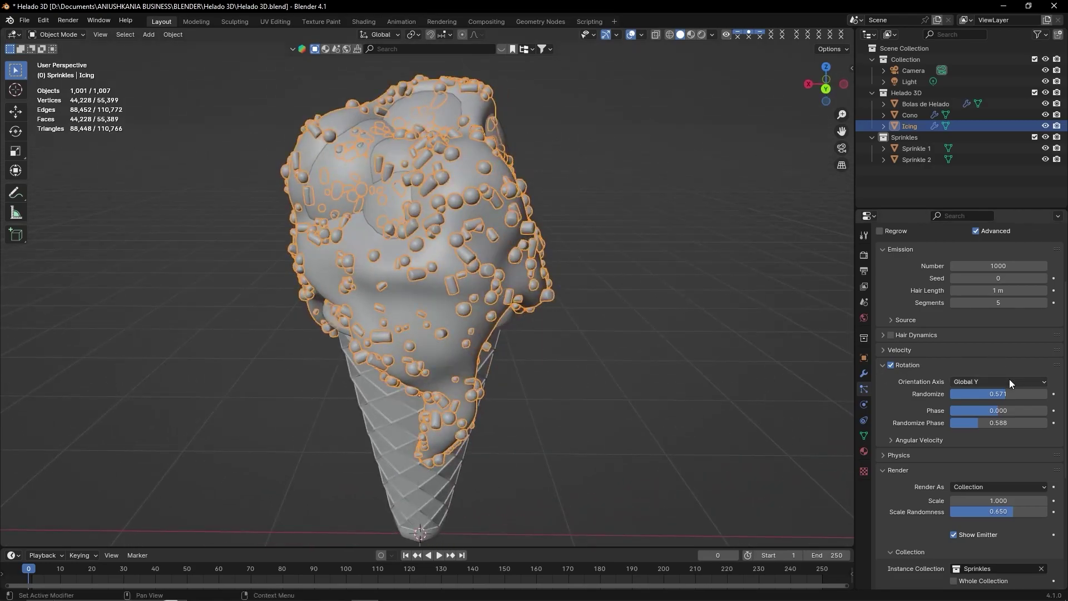
{"action": "left_click", "coordinate": [1010, 383]}
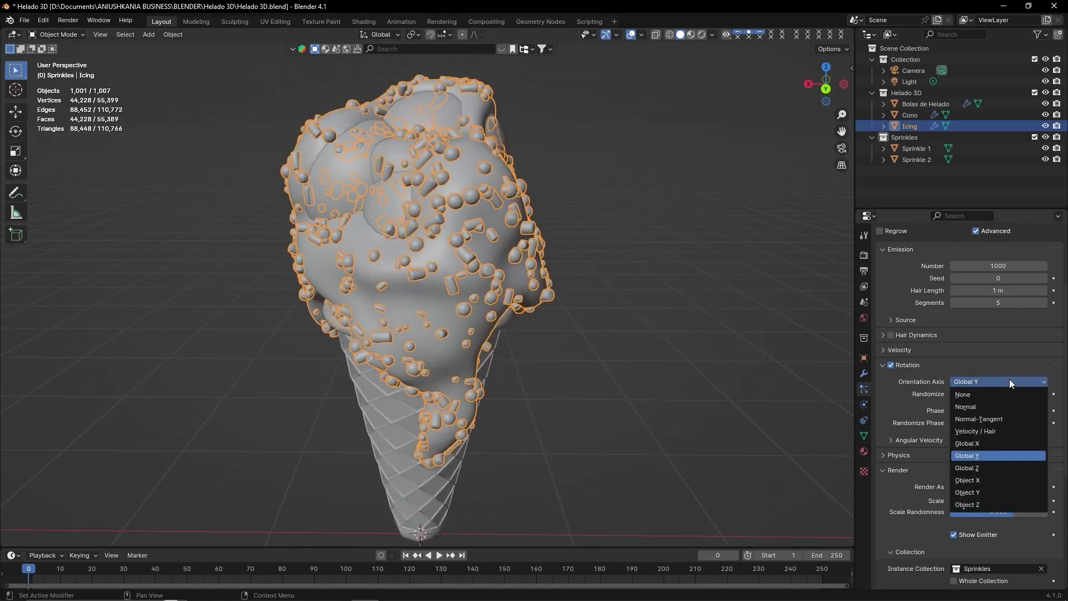
{"action": "left_click", "coordinate": [999, 464]}
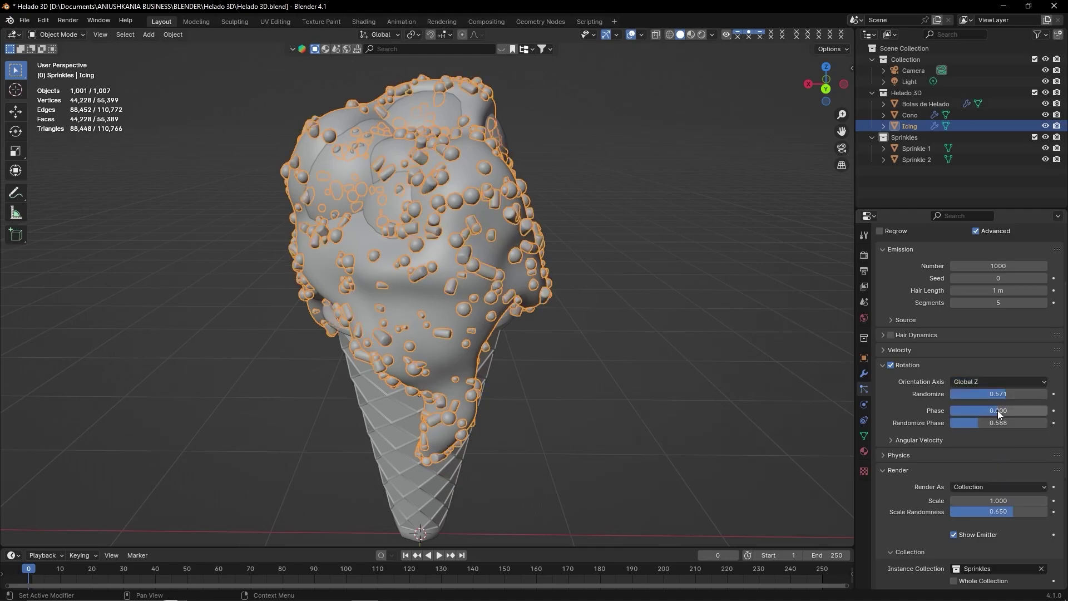
{"action": "mouse_move", "coordinate": [997, 422]}
{"action": "left_mouse_down"}
{"action": "mouse_move", "coordinate": [1023, 423]}
{"action": "mouse_move", "coordinate": [988, 422]}
{"action": "mouse_move", "coordinate": [1004, 409]}
{"action": "mouse_move", "coordinate": [990, 410]}
{"action": "mouse_move", "coordinate": [1004, 394]}
{"action": "mouse_move", "coordinate": [990, 394]}
{"action": "left_mouse_up"}
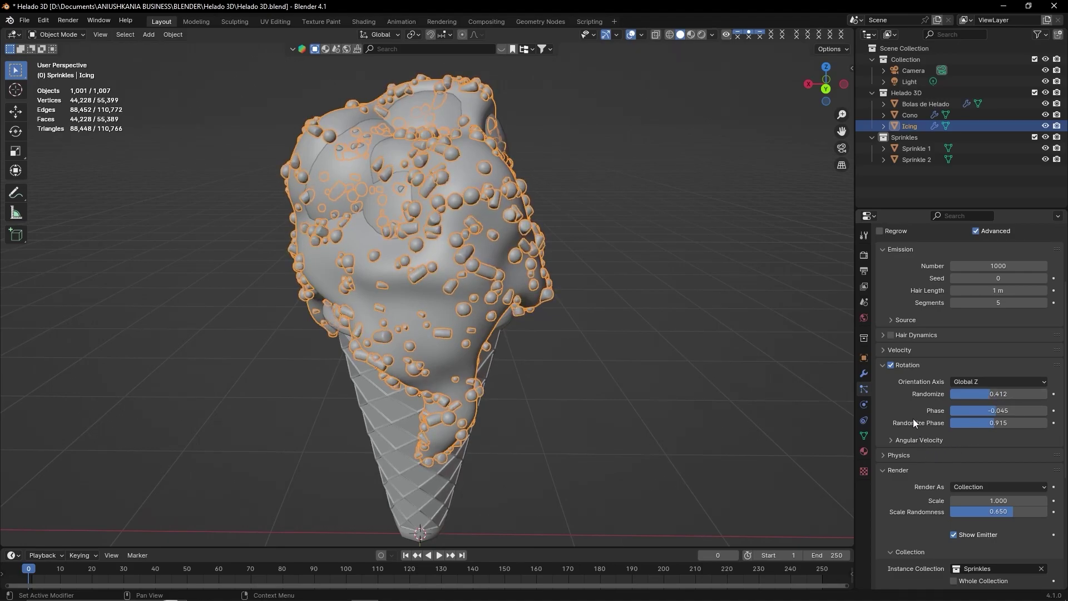
{"action": "scroll", "coordinate": [556, 356], "scroll_direction": "up", "scroll_amount": 2}
{"action": "scroll", "coordinate": [556, 355], "scroll_direction": "down", "scroll_amount": 3}
{"action": "scroll", "coordinate": [545, 347], "scroll_direction": "down", "scroll_amount": 2}
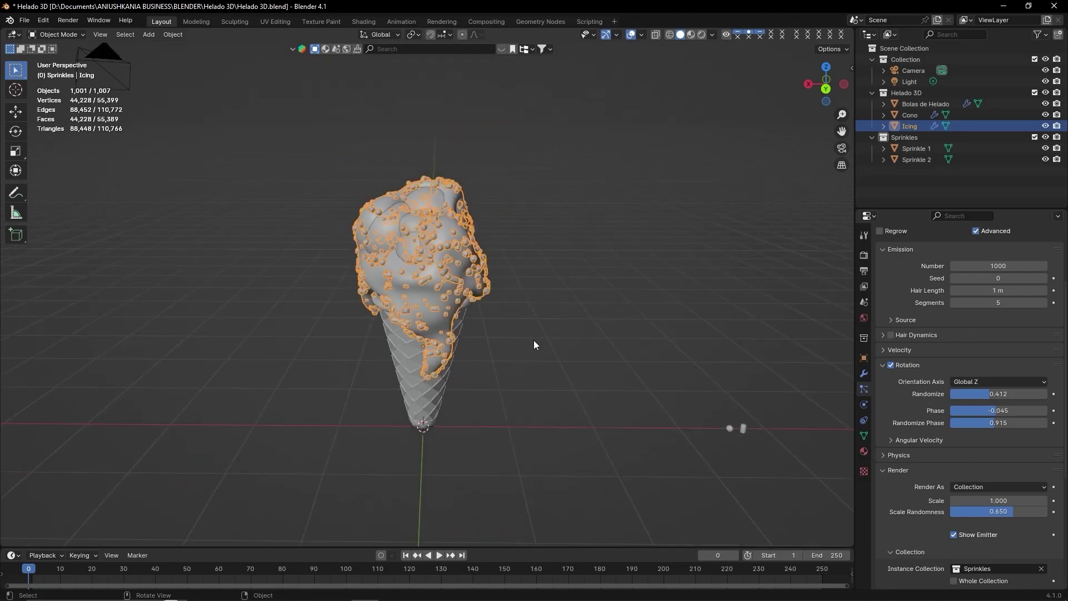
{"action": "scroll", "coordinate": [530, 362], "scroll_direction": "up", "scroll_amount": 2}
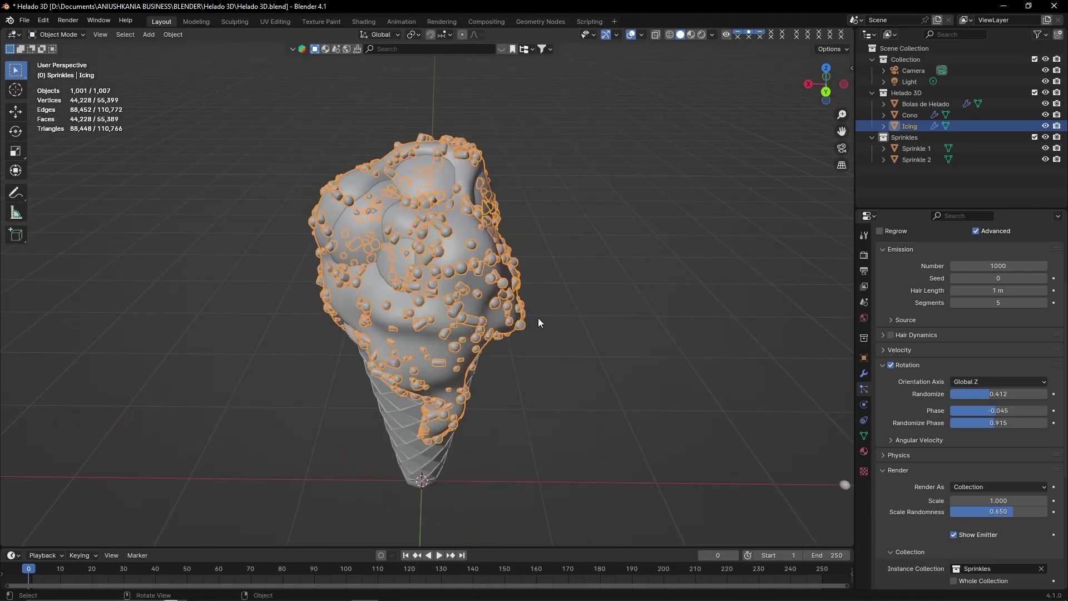
{"action": "scroll", "coordinate": [540, 320], "scroll_direction": "up", "scroll_amount": 2}
{"action": "scroll", "coordinate": [539, 323], "scroll_direction": "up", "scroll_amount": 2}
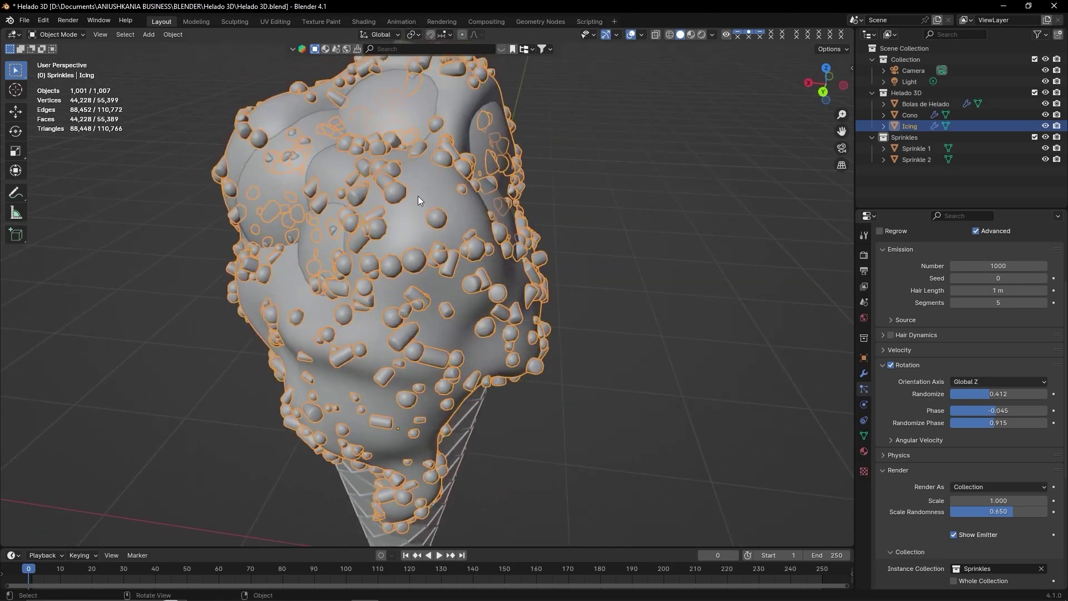
{"action": "scroll", "coordinate": [438, 231], "scroll_direction": "down", "scroll_amount": 2}
{"action": "scroll", "coordinate": [497, 318], "scroll_direction": "down", "scroll_amount": 2}
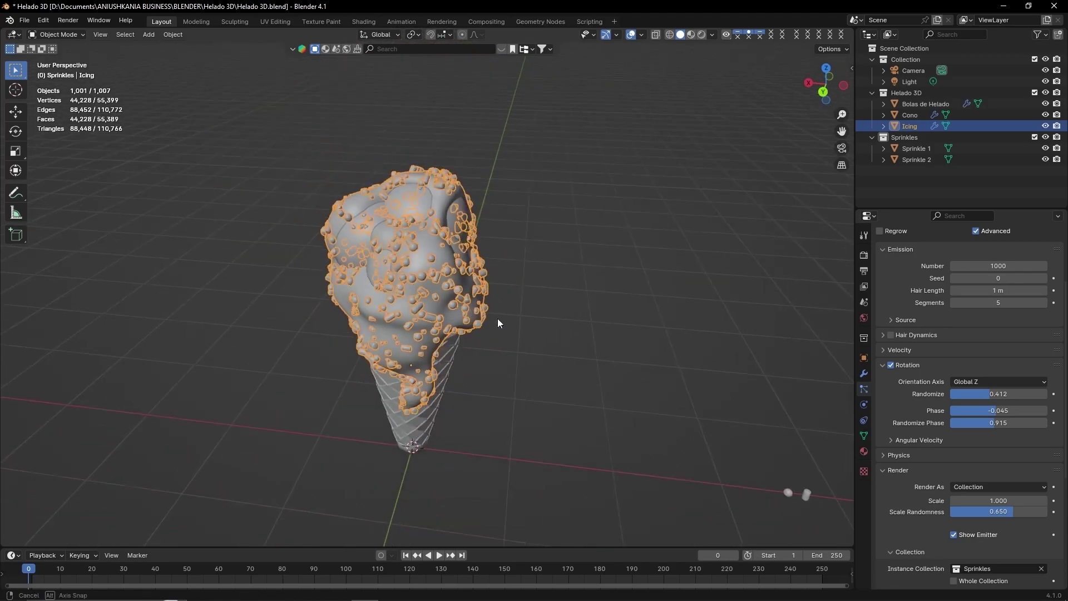
{"action": "middle_click_drag", "start_coordinate": [497, 319], "coordinate": [565, 322]}
{"action": "scroll", "coordinate": [565, 322], "scroll_direction": "up", "scroll_amount": 2}
{"action": "scroll", "coordinate": [541, 313], "scroll_direction": "up", "scroll_amount": 2}
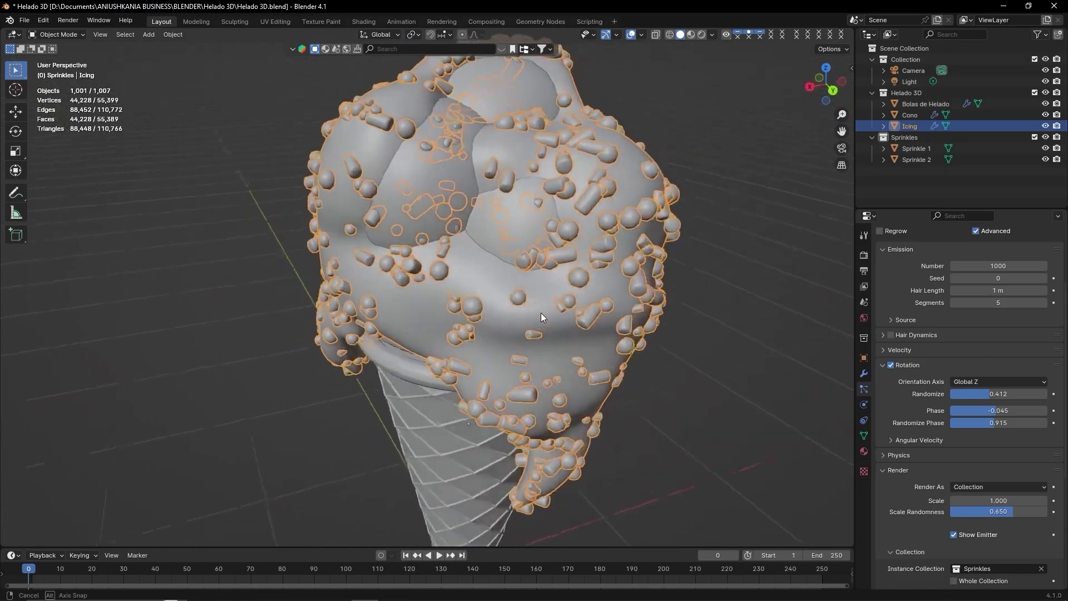
{"action": "scroll", "coordinate": [523, 305], "scroll_direction": "up", "scroll_amount": 2}
{"action": "scroll", "coordinate": [517, 311], "scroll_direction": "down", "scroll_amount": 3}
{"action": "scroll", "coordinate": [540, 379], "scroll_direction": "up", "scroll_amount": 3}
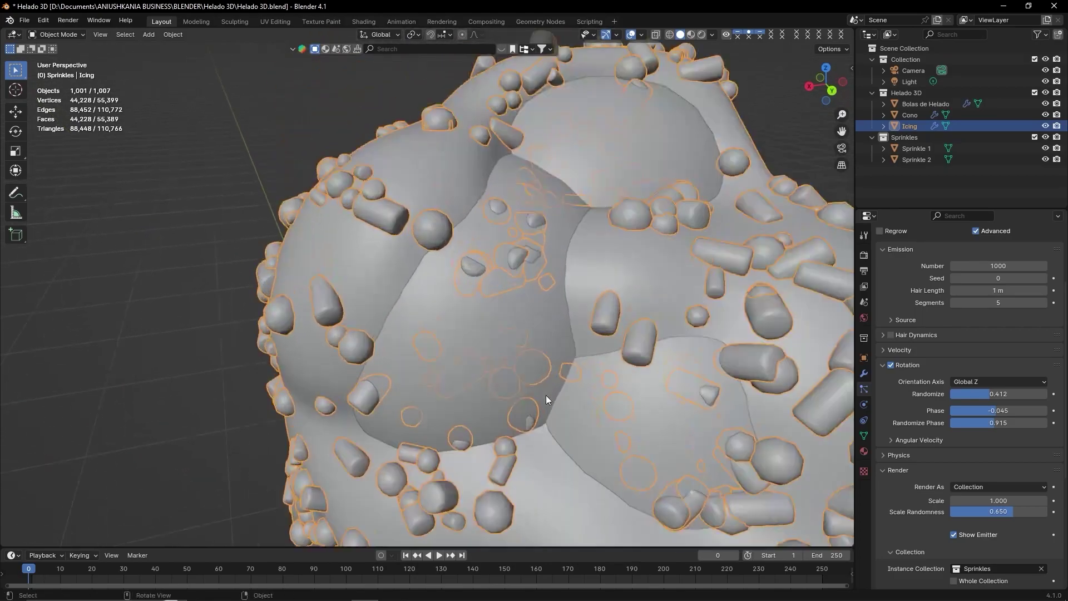
{"action": "scroll", "coordinate": [545, 396], "scroll_direction": "up", "scroll_amount": 3}
{"action": "scroll", "coordinate": [523, 323], "scroll_direction": "down", "scroll_amount": 2}
{"action": "scroll", "coordinate": [432, 288], "scroll_direction": "down", "scroll_amount": 2}
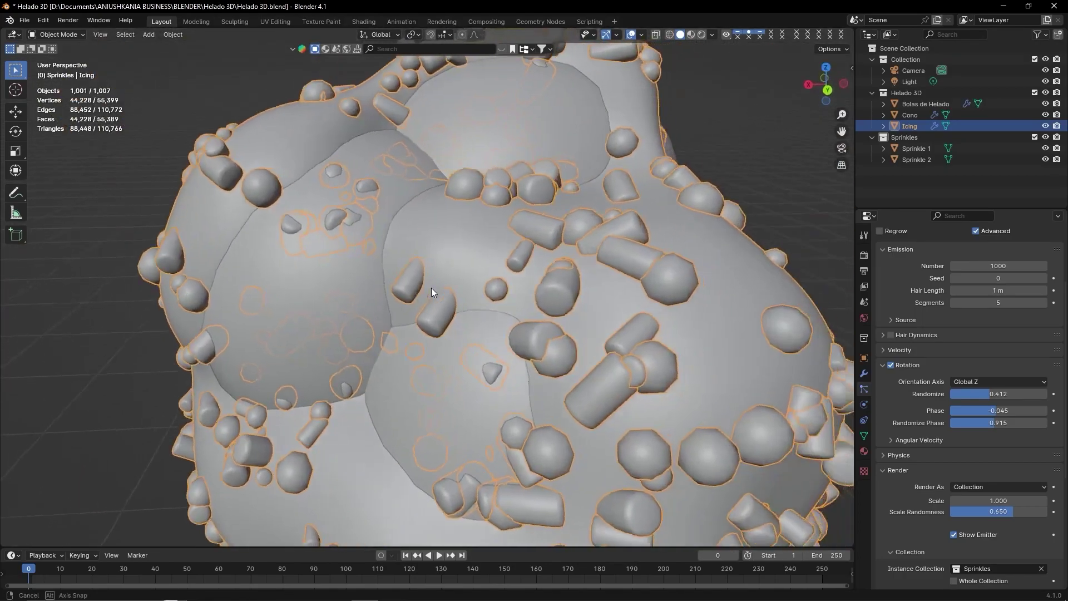
{"action": "scroll", "coordinate": [432, 289], "scroll_direction": "up", "scroll_amount": 4}
{"action": "scroll", "coordinate": [432, 292], "scroll_direction": "up", "scroll_amount": 3}
{"action": "scroll", "coordinate": [433, 295], "scroll_direction": "up", "scroll_amount": 2}
{"action": "scroll", "coordinate": [433, 297], "scroll_direction": "down", "scroll_amount": 4}
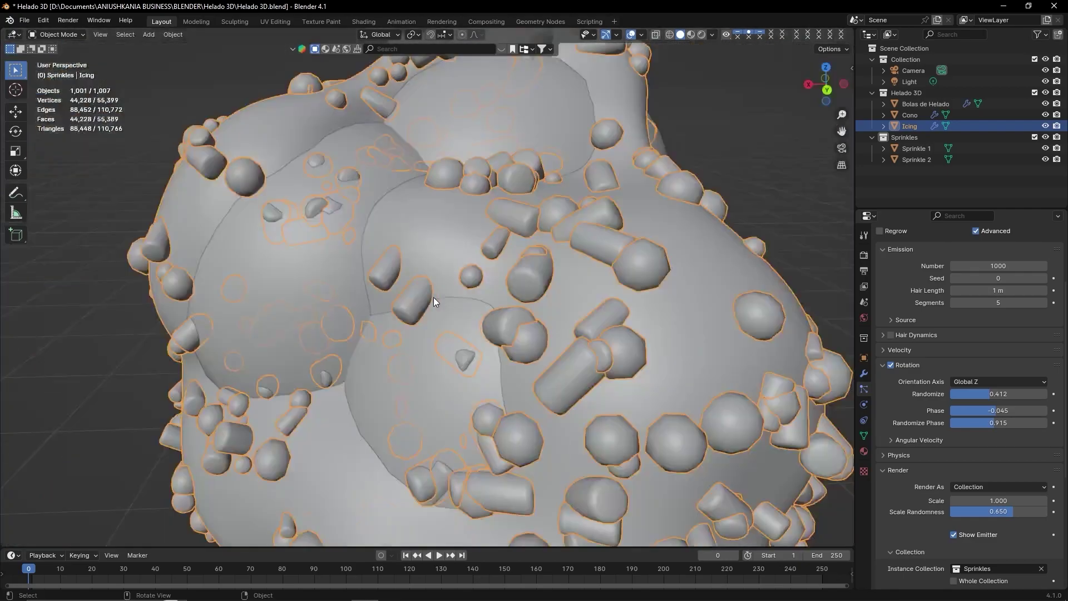
{"action": "scroll", "coordinate": [440, 298], "scroll_direction": "down", "scroll_amount": 1}
{"action": "scroll", "coordinate": [526, 302], "scroll_direction": "up", "scroll_amount": 1}
{"action": "scroll", "coordinate": [496, 256], "scroll_direction": "up", "scroll_amount": 2}
{"action": "scroll", "coordinate": [496, 256], "scroll_direction": "down", "scroll_amount": 5}
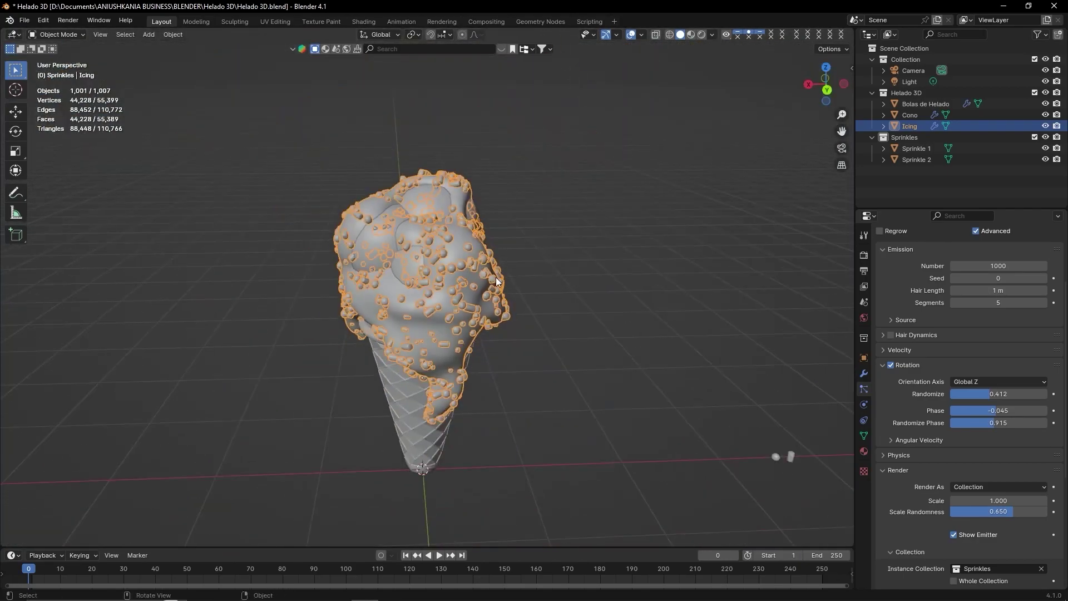
Lower the icing's sprinkle count from 1000 to 500, then to 400.
{"action": "scroll", "coordinate": [916, 375], "scroll_direction": "up", "scroll_amount": 5}
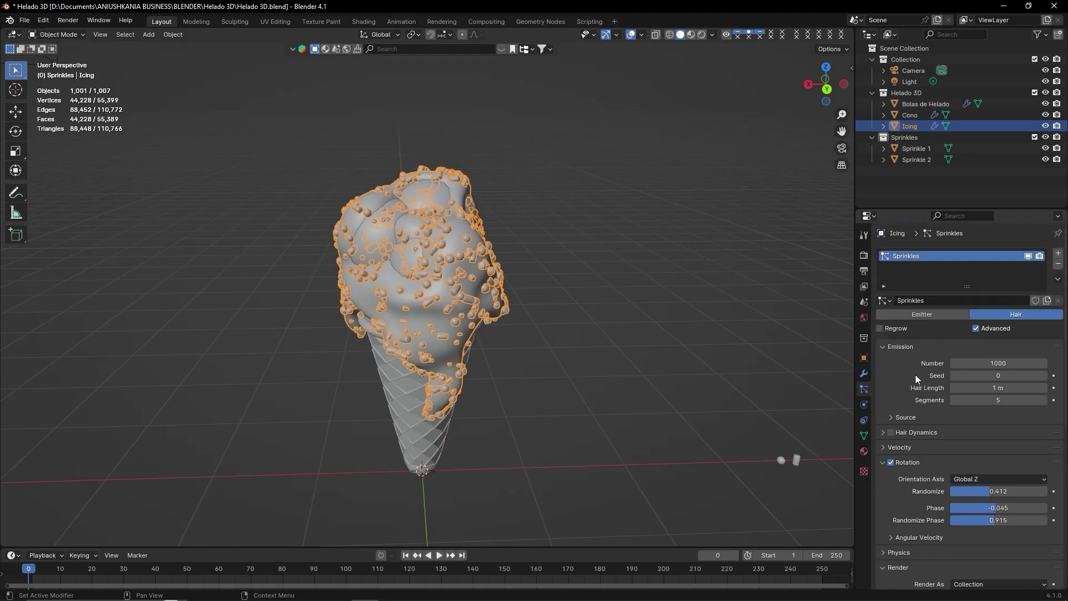
{"action": "double_click", "coordinate": [978, 363]}
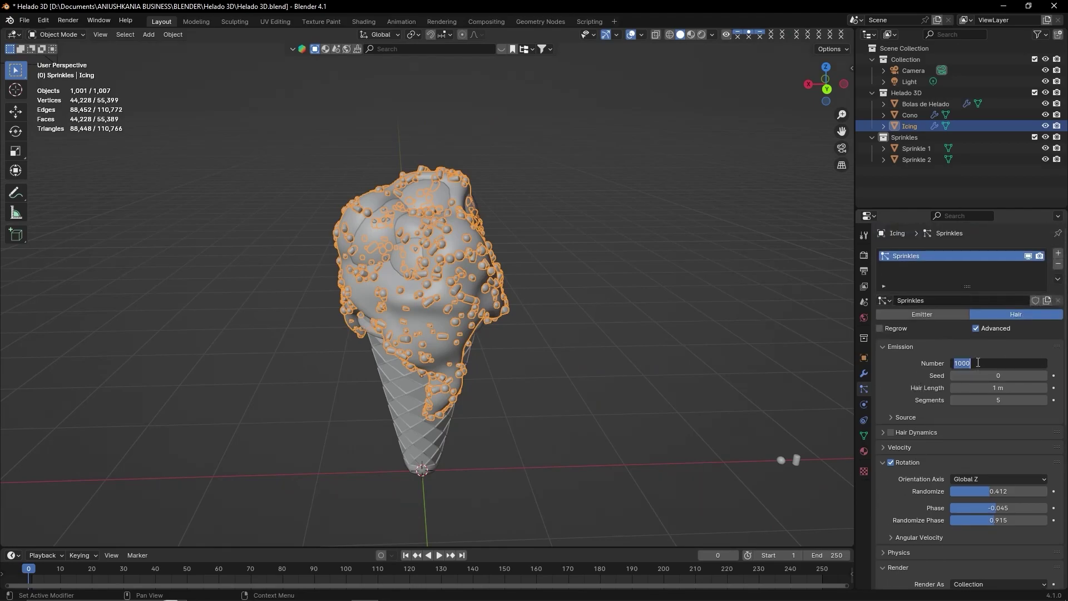
{"action": "type", "text": "500"}
{"action": "key", "text": "Return"}
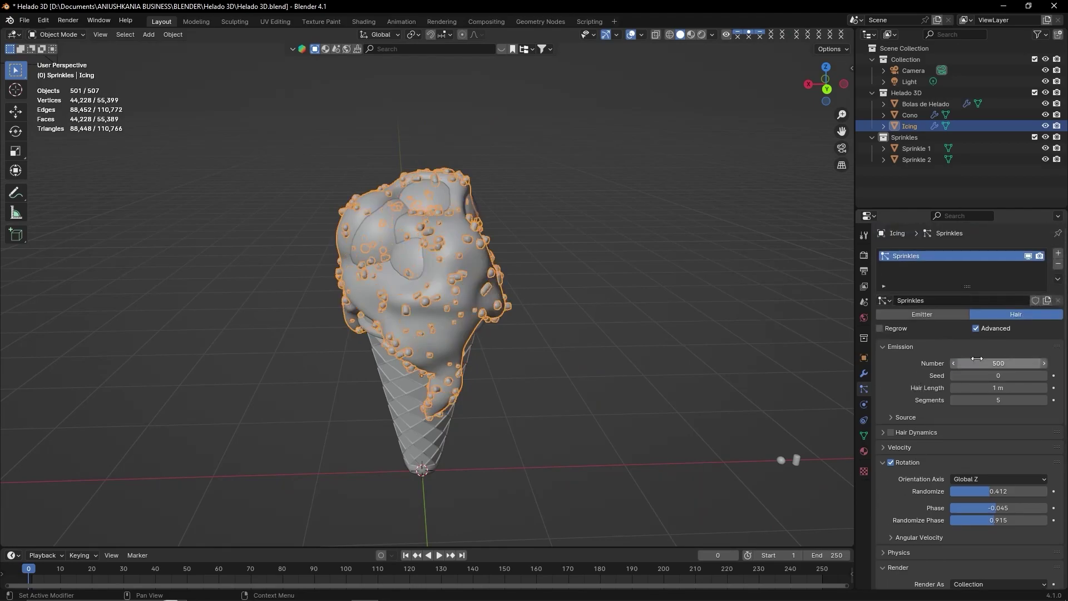
{"action": "mouse_move", "coordinate": [502, 370]}
{"action": "middle_mouse_down"}
{"action": "mouse_move", "coordinate": [581, 342]}
{"action": "mouse_move", "coordinate": [637, 338]}
{"action": "mouse_move", "coordinate": [495, 332]}
{"action": "mouse_move", "coordinate": [485, 351]}
{"action": "middle_mouse_up"}
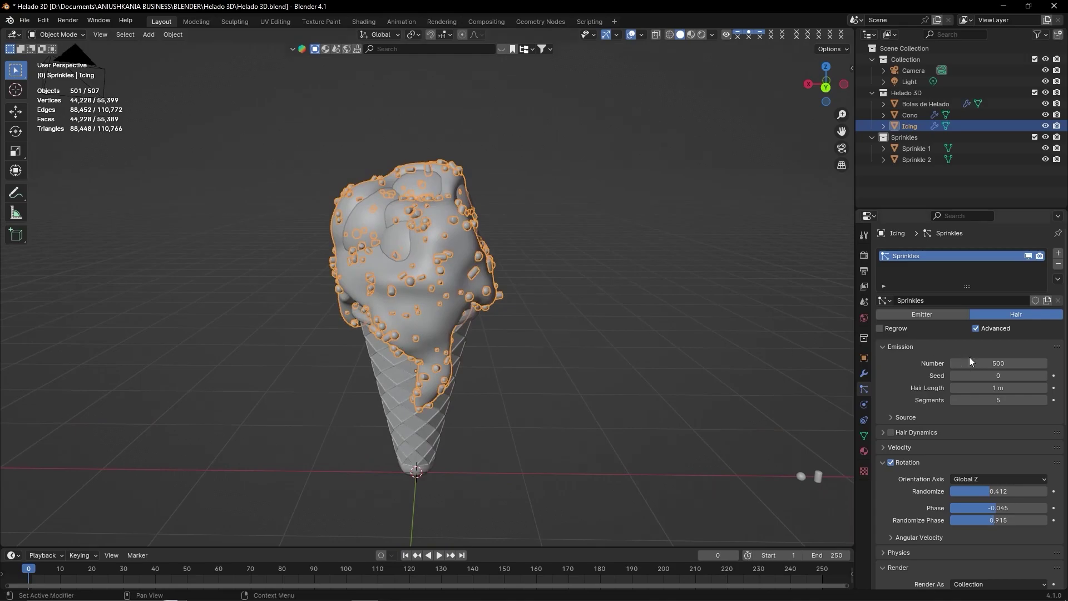
{"action": "left_click", "coordinate": [1000, 364]}
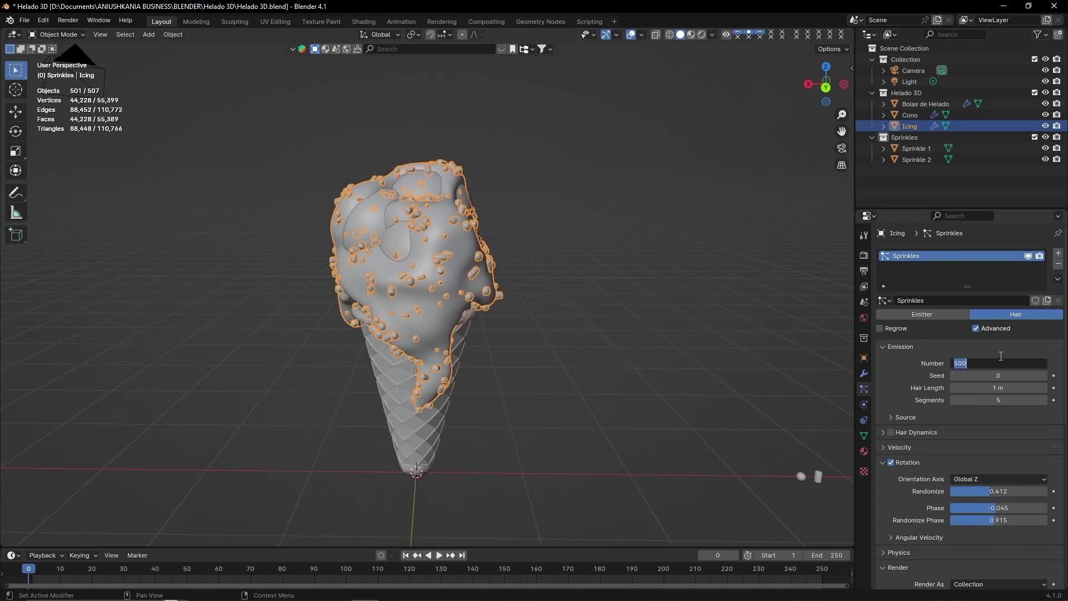
{"action": "type", "text": "400"}
{"action": "key", "text": "Return"}
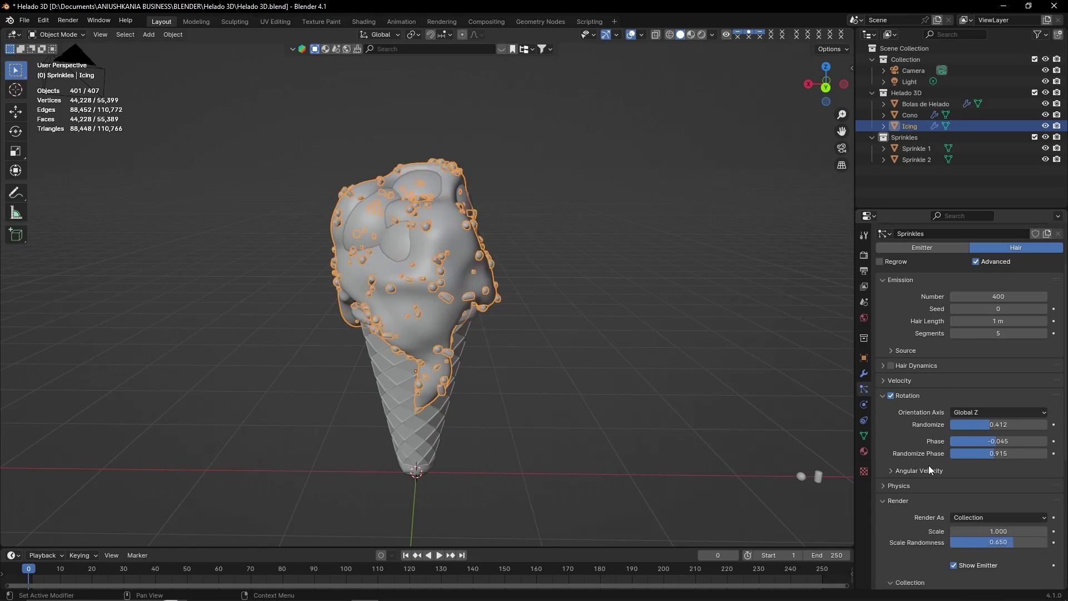
{"action": "scroll", "coordinate": [937, 470], "scroll_direction": "down", "scroll_amount": 2}
{"action": "scroll", "coordinate": [937, 471], "scroll_direction": "down", "scroll_amount": 3}
{"action": "scroll", "coordinate": [935, 470], "scroll_direction": "down", "scroll_amount": 1}
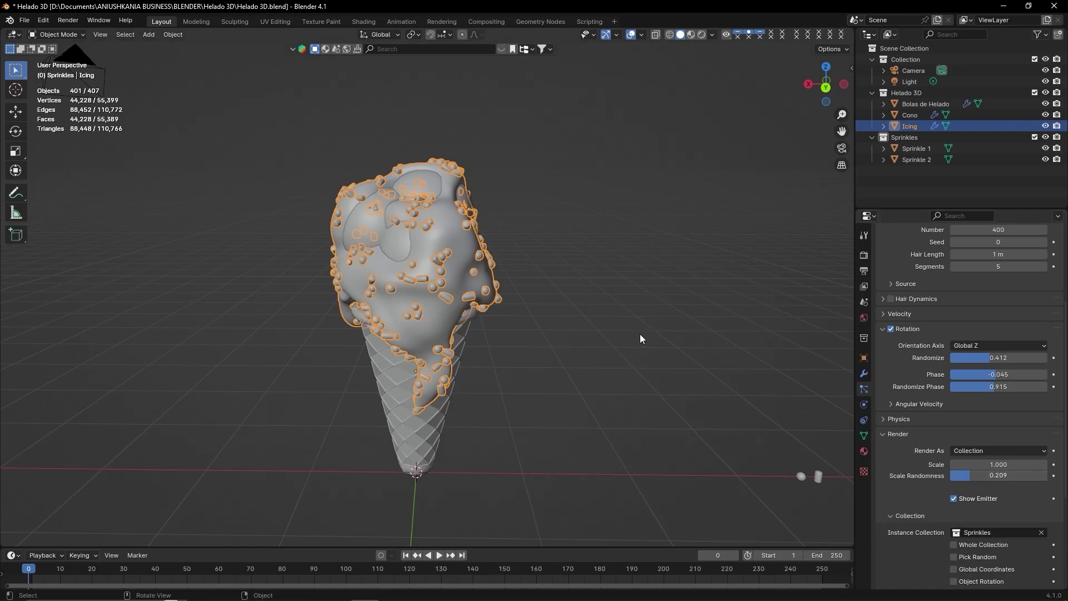
{"action": "mouse_move", "coordinate": [544, 258]}
{"action": "middle_mouse_down"}
{"action": "mouse_move", "coordinate": [556, 310]}
{"action": "mouse_move", "coordinate": [650, 355]}
{"action": "mouse_move", "coordinate": [600, 332]}
{"action": "middle_mouse_up"}
{"action": "scroll", "coordinate": [596, 325], "scroll_direction": "up", "scroll_amount": 2}
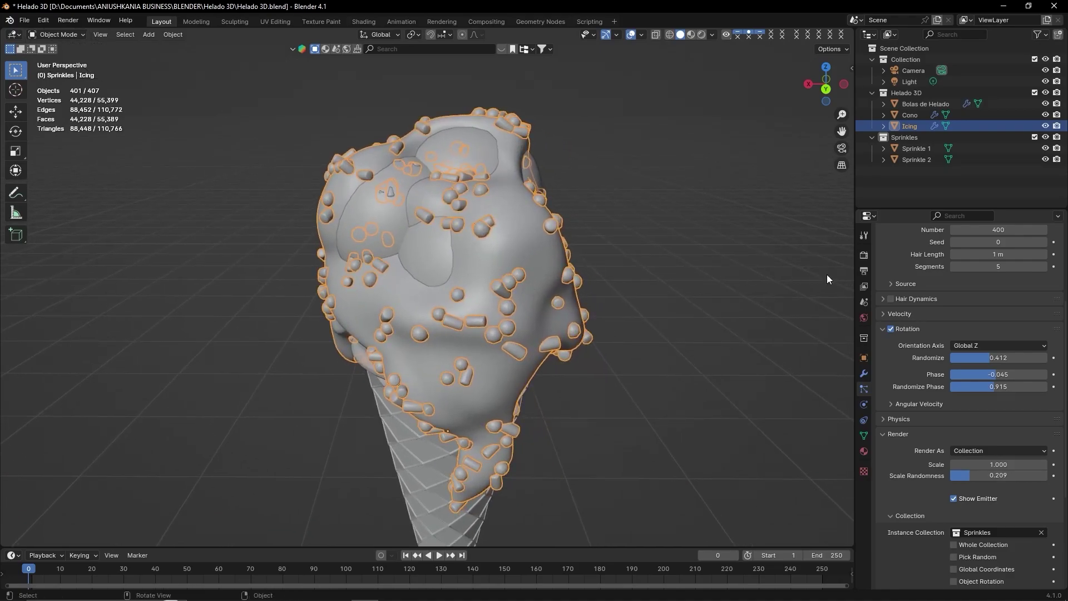
Hide the Sprinkles particles in the viewport and switch the icing to Weight Paint mode.
{"action": "scroll", "coordinate": [915, 332], "scroll_direction": "up", "scroll_amount": 3}
{"action": "scroll", "coordinate": [914, 332], "scroll_direction": "up", "scroll_amount": 3}
{"action": "left_click", "coordinate": [1029, 256]}
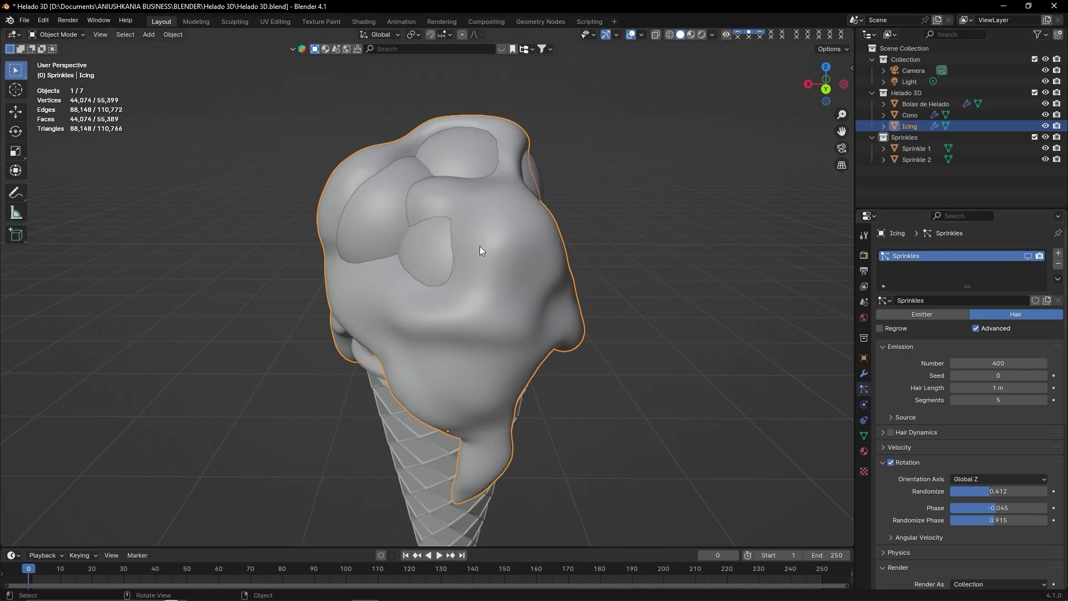
{"action": "left_click", "coordinate": [72, 33]}
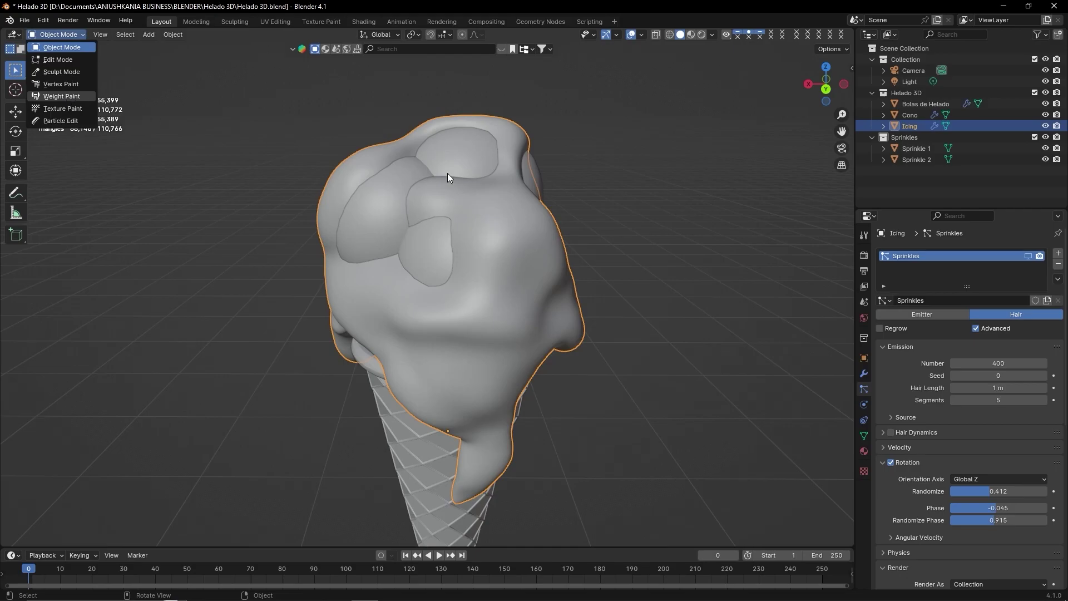
{"action": "key", "text": "Return"}
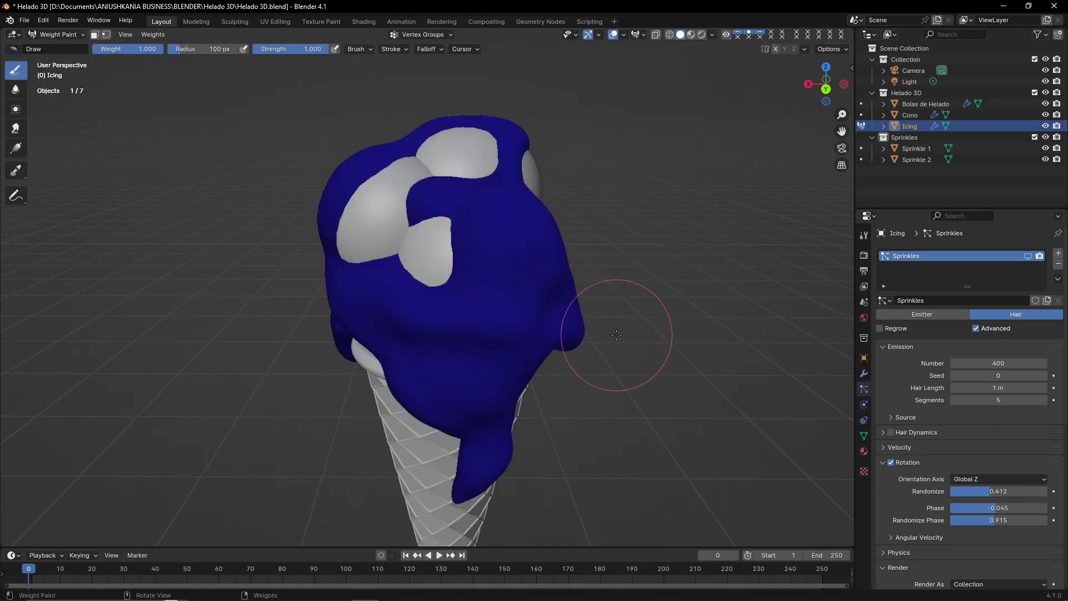
Try weight brush radii of 56, 109, 73 and 103 px.
{"action": "mouse_move", "coordinate": [577, 317]}
{"action": "middle_mouse_down"}
{"action": "mouse_move", "coordinate": [608, 338]}
{"action": "mouse_move", "coordinate": [597, 339]}
{"action": "middle_mouse_up"}
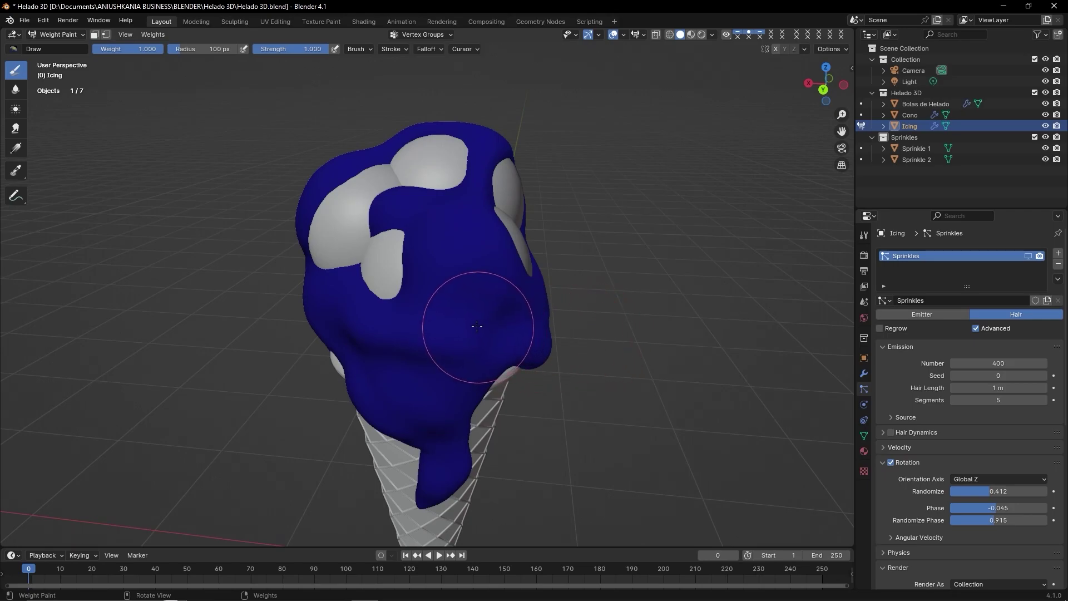
{"action": "key", "text": "f"}
{"action": "left_click", "coordinate": [452, 315]}
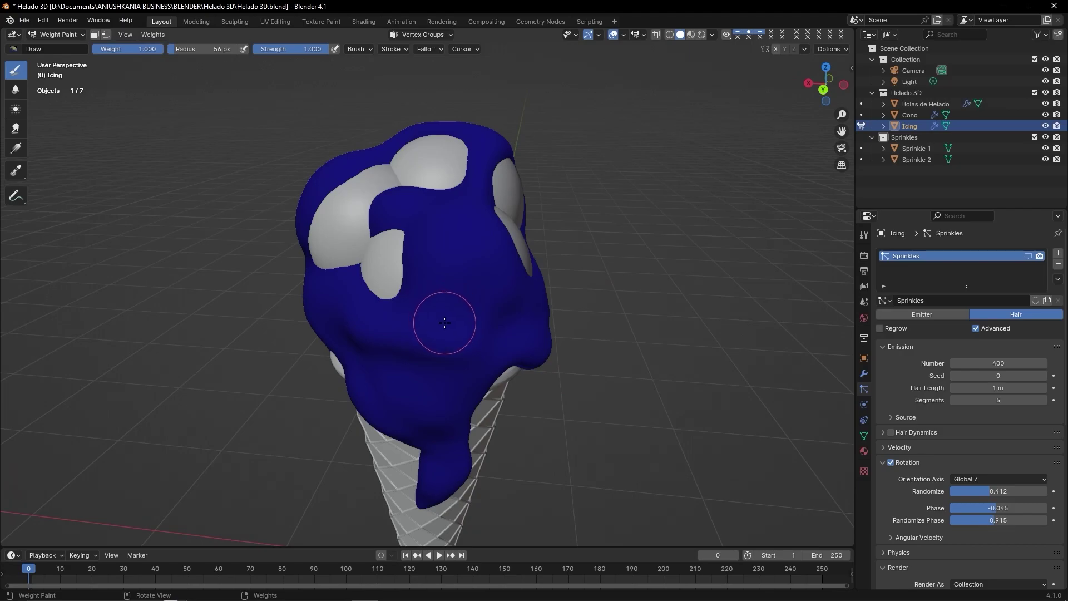
{"action": "key", "text": "f"}
{"action": "left_click", "coordinate": [472, 328]}
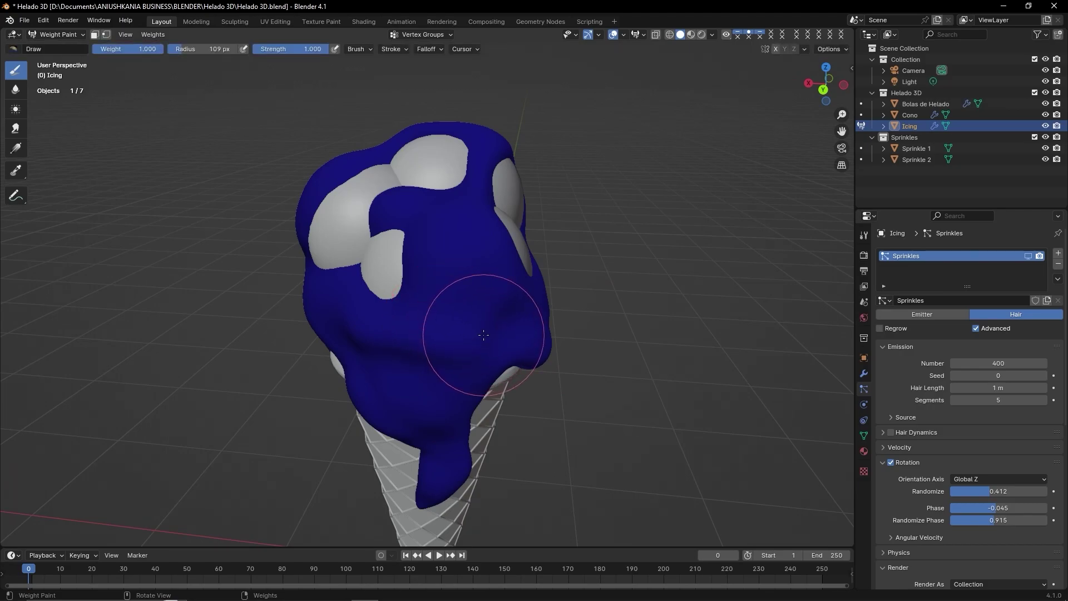
{"action": "key", "text": "f"}
{"action": "left_click", "coordinate": [447, 310]}
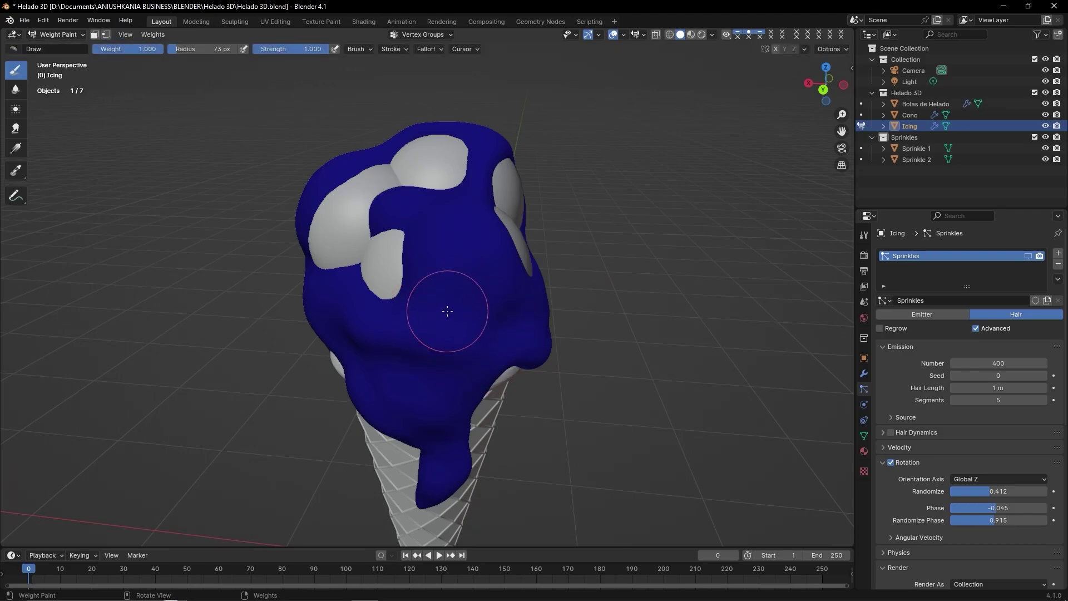
{"action": "key", "text": "f"}
{"action": "left_click", "coordinate": [464, 317]}
Show the Draw brush tool settings and set the brush radius to 48 px.
{"action": "left_click", "coordinate": [864, 255]}
{"action": "left_click", "coordinate": [864, 236]}
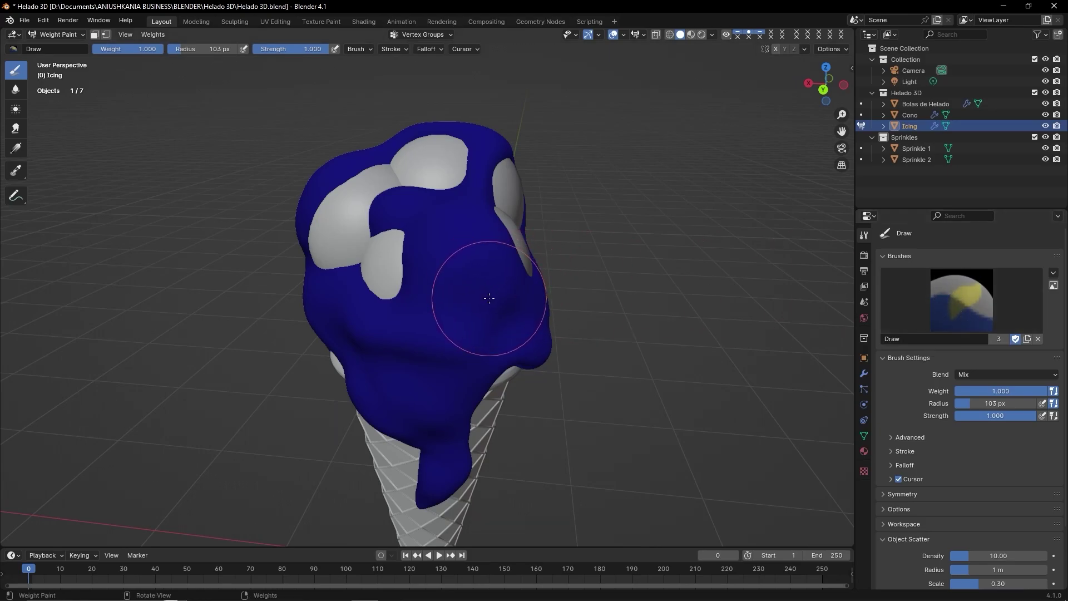
{"action": "key", "text": "f"}
{"action": "left_click", "coordinate": [470, 285]}
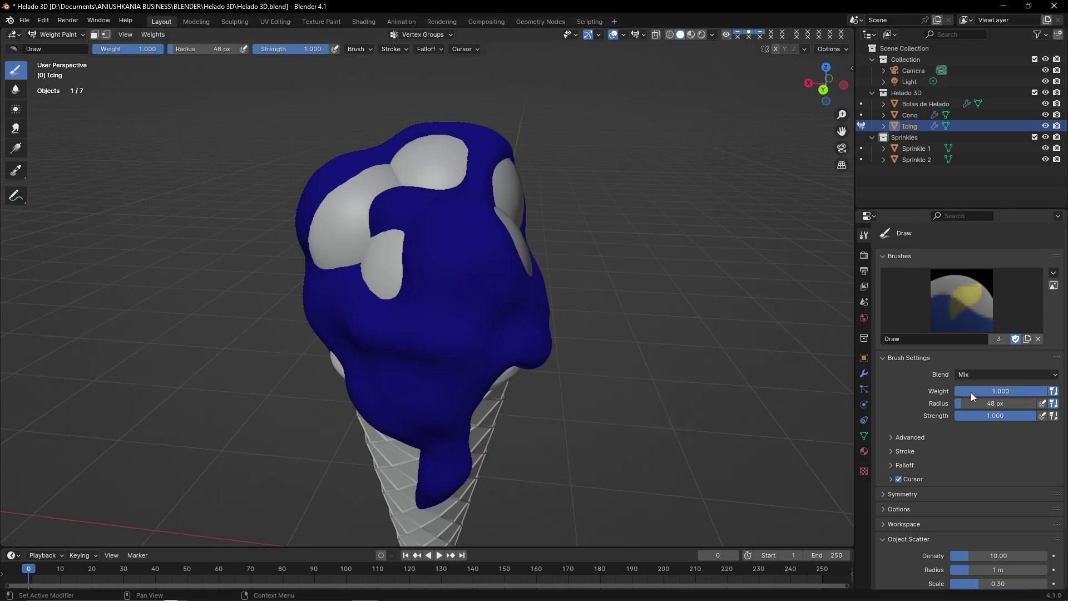
Paint full weight on the icing's right side, then widen the brush to 113 px and extend leftward.
{"action": "mouse_move", "coordinate": [453, 282]}
{"action": "left_mouse_down"}
{"action": "mouse_move", "coordinate": [428, 243]}
{"action": "mouse_move", "coordinate": [447, 242]}
{"action": "mouse_move", "coordinate": [406, 333]}
{"action": "mouse_move", "coordinate": [436, 489]}
{"action": "mouse_move", "coordinate": [445, 450]}
{"action": "mouse_move", "coordinate": [435, 424]}
{"action": "left_mouse_up"}
{"action": "mouse_move", "coordinate": [474, 345]}
{"action": "middle_mouse_down"}
{"action": "mouse_move", "coordinate": [474, 361]}
{"action": "mouse_move", "coordinate": [445, 345]}
{"action": "middle_mouse_up"}
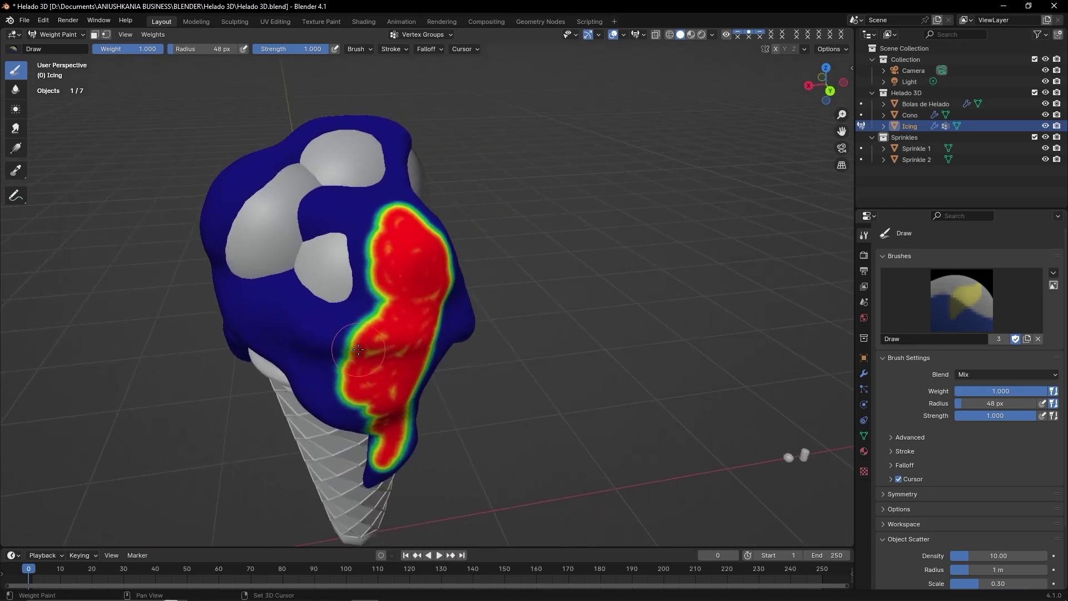
{"action": "scroll", "coordinate": [445, 345], "scroll_direction": "up", "scroll_amount": 2}
{"action": "scroll", "coordinate": [440, 340], "scroll_direction": "up", "scroll_amount": 1}
{"action": "key", "text": "f"}
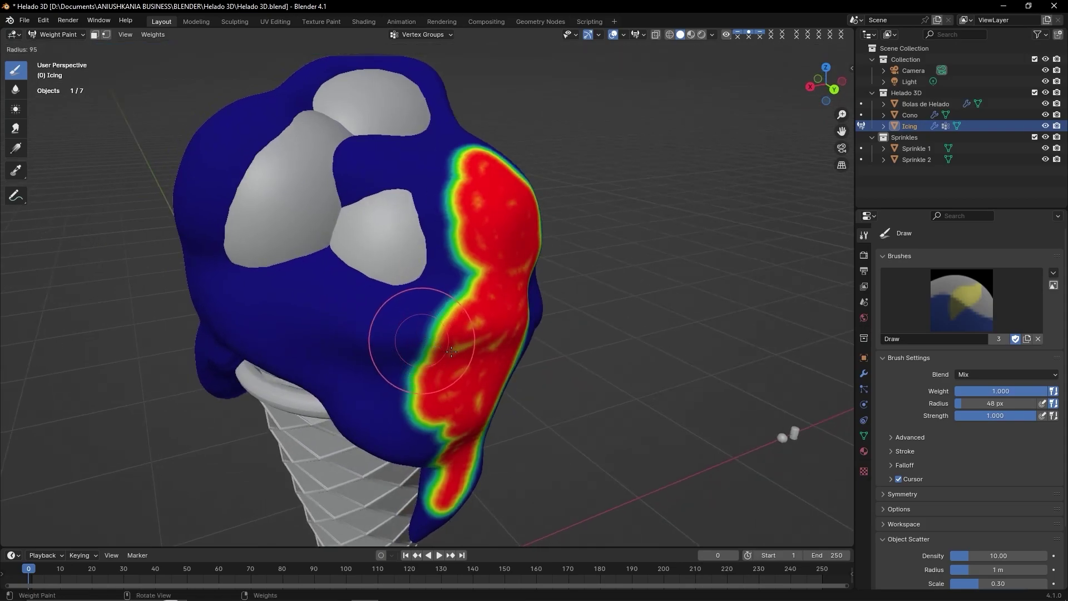
{"action": "left_click", "coordinate": [421, 390]}
{"action": "mouse_move", "coordinate": [418, 382]}
{"action": "left_mouse_down"}
{"action": "mouse_move", "coordinate": [331, 364]}
{"action": "mouse_move", "coordinate": [300, 314]}
{"action": "mouse_move", "coordinate": [248, 312]}
{"action": "mouse_move", "coordinate": [284, 303]}
{"action": "mouse_move", "coordinate": [341, 340]}
{"action": "mouse_move", "coordinate": [304, 289]}
{"action": "mouse_move", "coordinate": [376, 354]}
{"action": "left_mouse_up"}
{"action": "left_click_drag", "start_coordinate": [452, 332], "coordinate": [395, 346]}
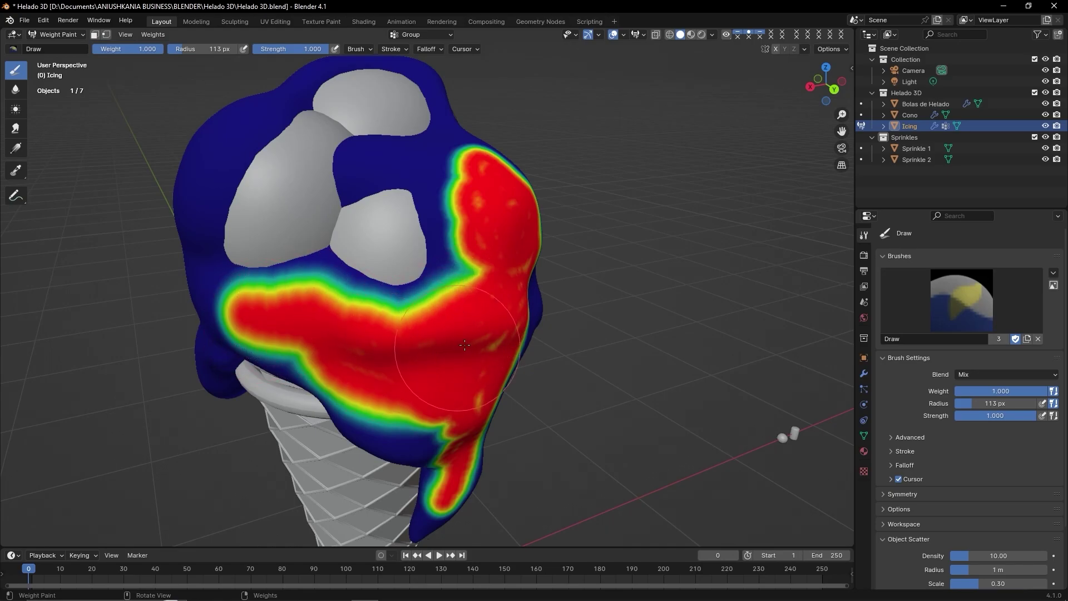
Enlarge the brush to 151 px and paint full weight over the top of the icing.
{"action": "middle_click_drag", "start_coordinate": [458, 352], "coordinate": [411, 342]}
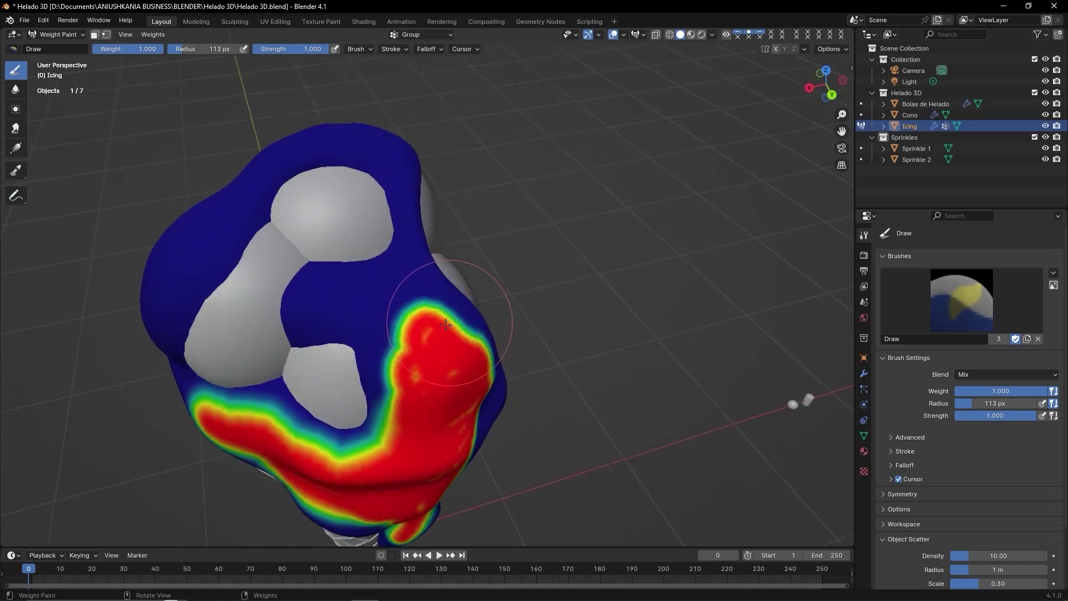
{"action": "scroll", "coordinate": [412, 342], "scroll_direction": "up", "scroll_amount": 3}
{"action": "key", "text": "f"}
{"action": "left_click", "coordinate": [406, 345]}
{"action": "key", "text": "f"}
{"action": "left_click", "coordinate": [422, 345]}
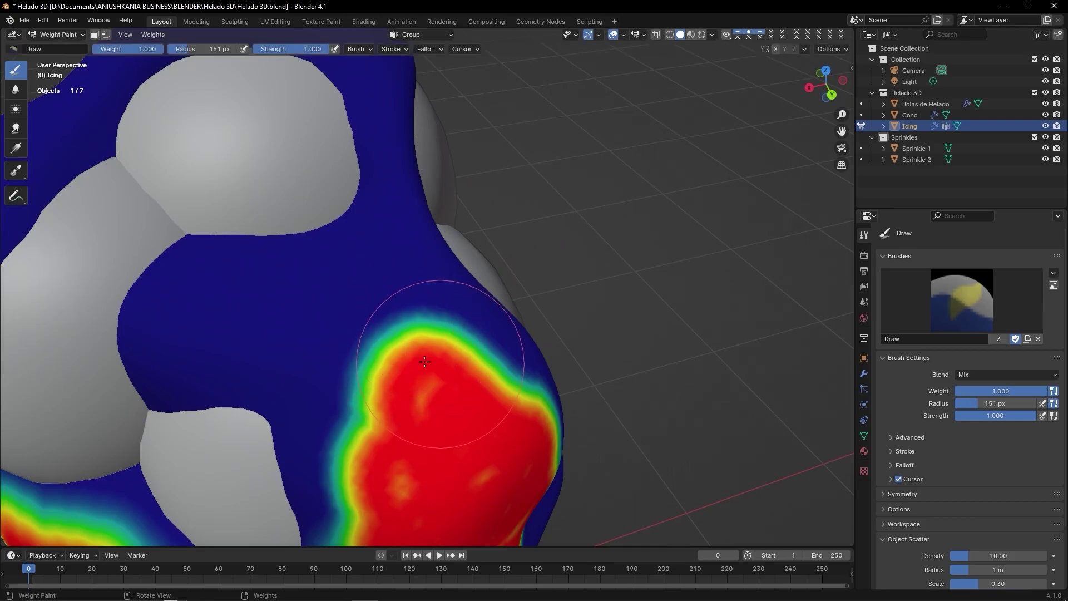
{"action": "mouse_move", "coordinate": [423, 345]}
{"action": "left_mouse_down"}
{"action": "mouse_move", "coordinate": [372, 331]}
{"action": "mouse_move", "coordinate": [464, 387]}
{"action": "left_mouse_up"}
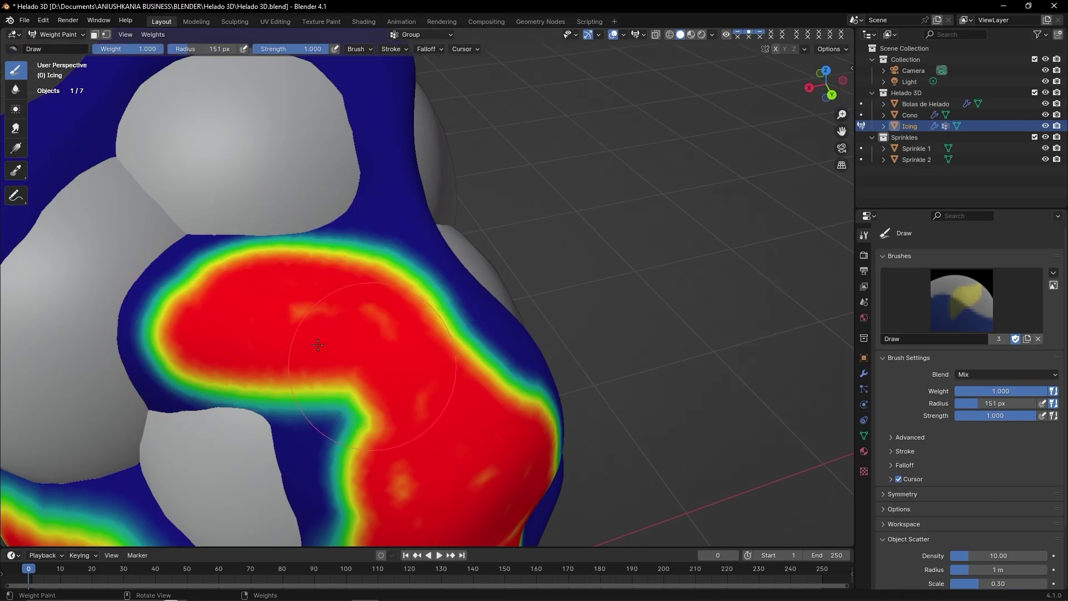
{"action": "scroll", "coordinate": [708, 374], "scroll_direction": "down", "scroll_amount": 5}
{"action": "mouse_move", "coordinate": [708, 374]}
{"action": "middle_mouse_down"}
{"action": "mouse_move", "coordinate": [723, 358]}
{"action": "mouse_move", "coordinate": [509, 308]}
{"action": "mouse_move", "coordinate": [401, 357]}
{"action": "middle_mouse_up"}
{"action": "scroll", "coordinate": [509, 307], "scroll_direction": "up", "scroll_amount": 5}
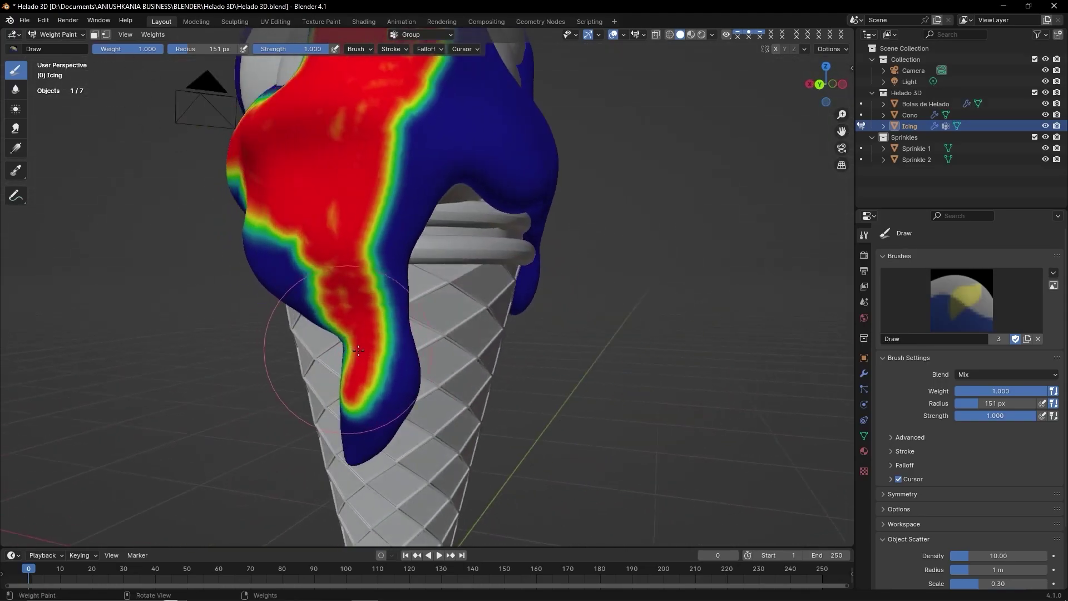
{"action": "scroll", "coordinate": [401, 356], "scroll_direction": "up", "scroll_amount": 3}
Paint full weight across the icing's middle, lower-left band and remaining sides.
{"action": "mouse_move", "coordinate": [560, 302]}
{"action": "left_mouse_down"}
{"action": "mouse_move", "coordinate": [560, 274]}
{"action": "mouse_move", "coordinate": [513, 239]}
{"action": "mouse_move", "coordinate": [568, 445]}
{"action": "mouse_move", "coordinate": [555, 420]}
{"action": "left_mouse_up"}
{"action": "scroll", "coordinate": [554, 420], "scroll_direction": "down", "scroll_amount": 4}
{"action": "middle_click_drag", "start_coordinate": [555, 420], "coordinate": [500, 388]}
{"action": "mouse_move", "coordinate": [584, 312]}
{"action": "left_mouse_down"}
{"action": "mouse_move", "coordinate": [501, 334]}
{"action": "mouse_move", "coordinate": [429, 412]}
{"action": "left_mouse_up"}
{"action": "middle_click_drag", "start_coordinate": [429, 412], "coordinate": [526, 406]}
{"action": "mouse_move", "coordinate": [526, 406]}
{"action": "left_mouse_down"}
{"action": "mouse_move", "coordinate": [566, 351]}
{"action": "mouse_move", "coordinate": [554, 262]}
{"action": "mouse_move", "coordinate": [520, 255]}
{"action": "left_mouse_up"}
{"action": "middle_click_drag", "start_coordinate": [519, 254], "coordinate": [422, 389]}
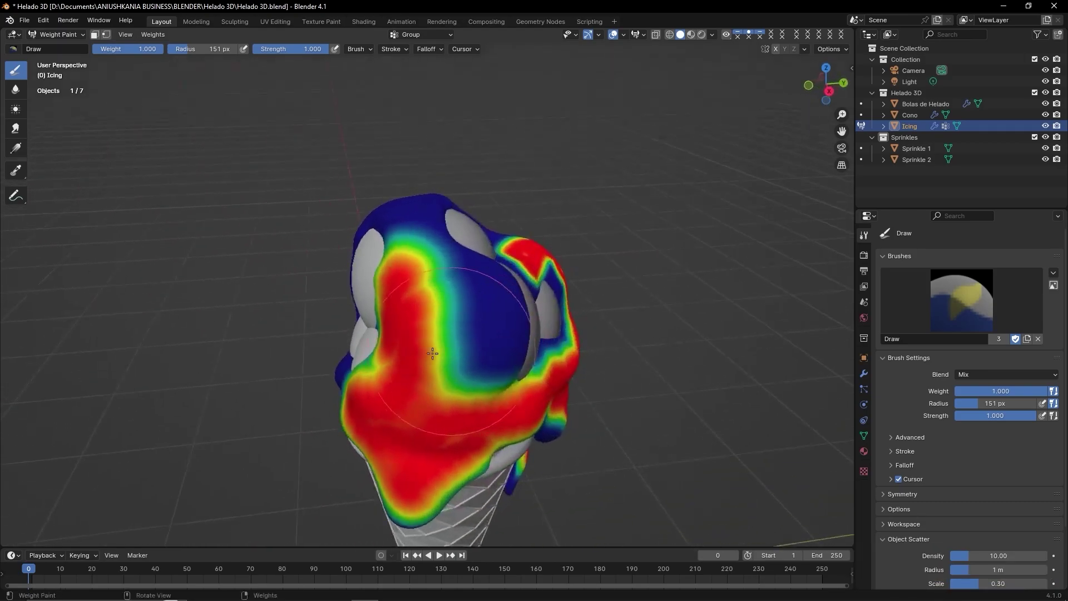
{"action": "mouse_move", "coordinate": [423, 389]}
{"action": "left_mouse_down"}
{"action": "mouse_move", "coordinate": [423, 290]}
{"action": "mouse_move", "coordinate": [453, 340]}
{"action": "left_mouse_up"}
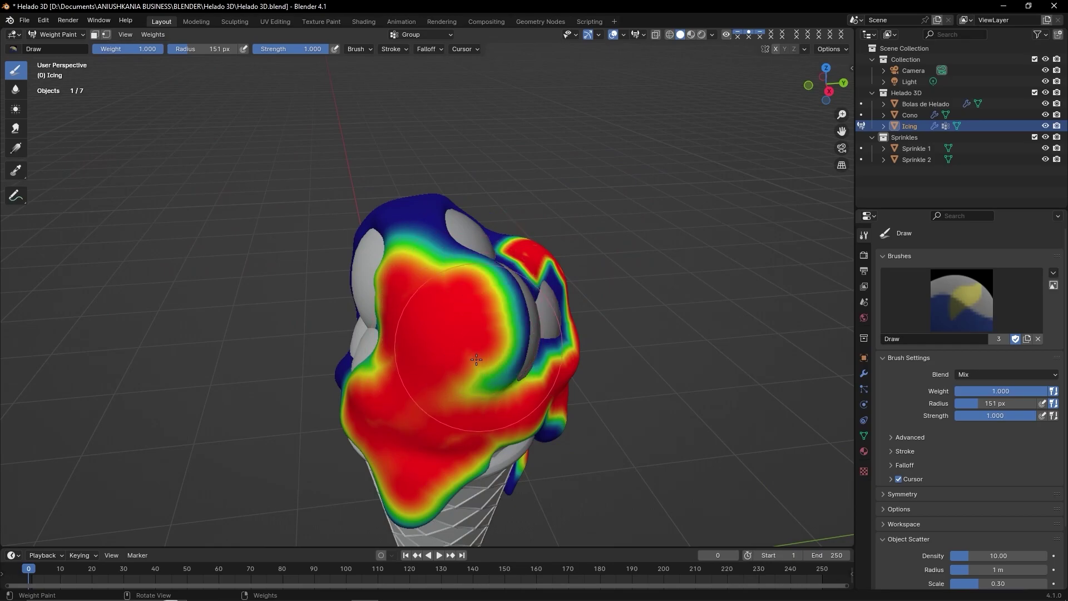
{"action": "middle_click_drag", "start_coordinate": [491, 337], "coordinate": [574, 322]}
Shrink the brush radius to 98 px and paint full-weight red bands across the icing and a drip.
{"action": "scroll", "coordinate": [573, 323], "scroll_direction": "up", "scroll_amount": 3}
{"action": "key", "text": "f"}
{"action": "left_click", "coordinate": [564, 299]}
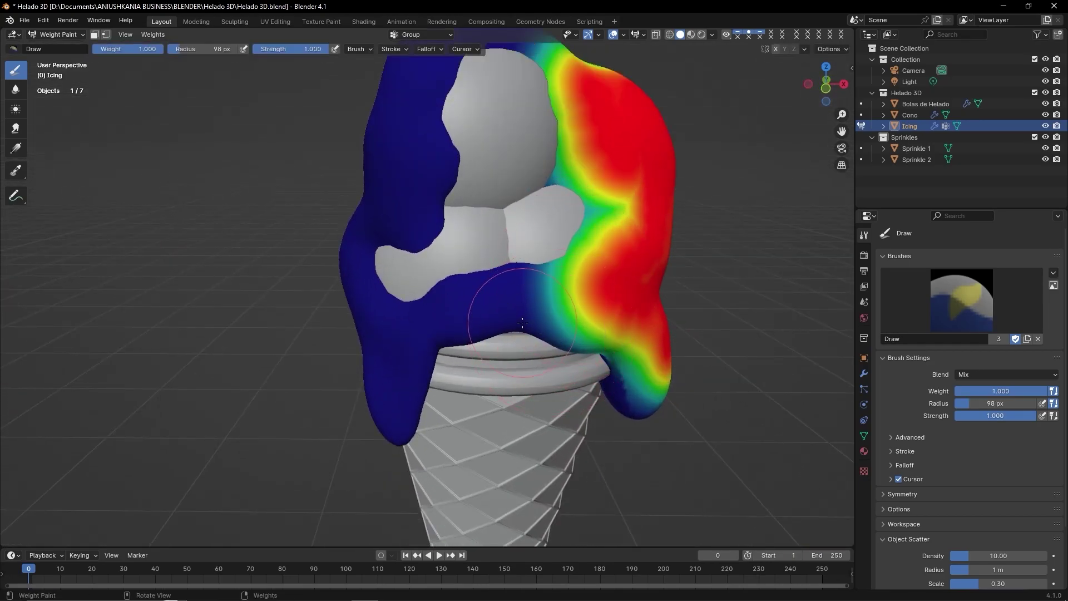
{"action": "mouse_move", "coordinate": [563, 299]}
{"action": "left_mouse_down"}
{"action": "mouse_move", "coordinate": [440, 311]}
{"action": "mouse_move", "coordinate": [390, 340]}
{"action": "mouse_move", "coordinate": [361, 392]}
{"action": "mouse_move", "coordinate": [387, 413]}
{"action": "left_mouse_up"}
{"action": "scroll", "coordinate": [387, 412], "scroll_direction": "down", "scroll_amount": 3}
{"action": "mouse_move", "coordinate": [388, 413]}
{"action": "middle_mouse_down"}
{"action": "mouse_move", "coordinate": [473, 356]}
{"action": "mouse_move", "coordinate": [529, 370]}
{"action": "mouse_move", "coordinate": [487, 359]}
{"action": "middle_mouse_up"}
{"action": "mouse_move", "coordinate": [487, 359]}
{"action": "left_mouse_down"}
{"action": "mouse_move", "coordinate": [406, 306]}
{"action": "mouse_move", "coordinate": [496, 232]}
{"action": "mouse_move", "coordinate": [492, 167]}
{"action": "mouse_move", "coordinate": [434, 159]}
{"action": "left_mouse_up"}
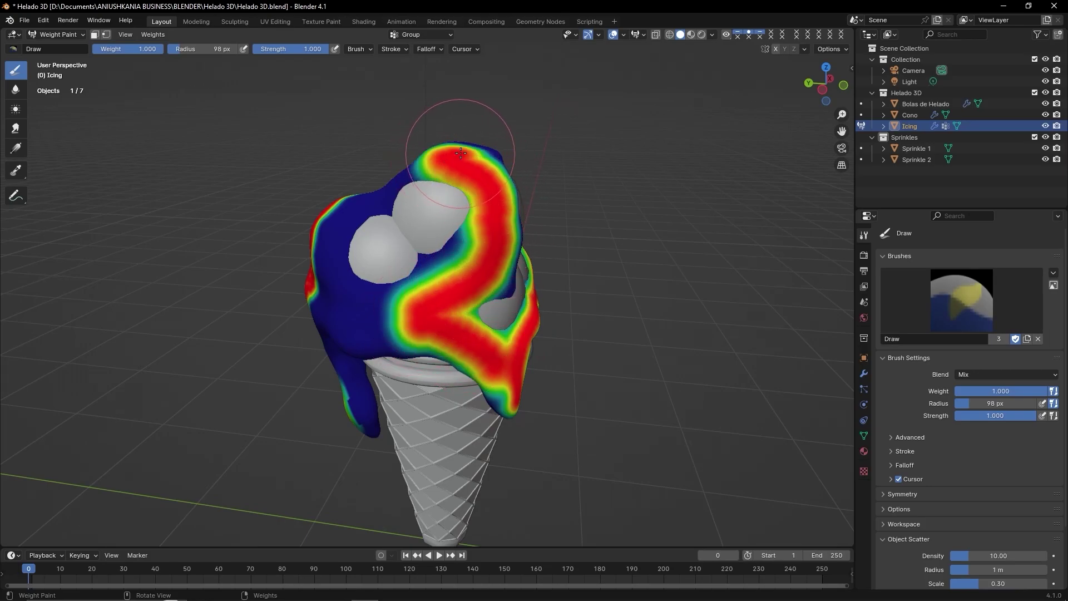
Paint the icing's other side, top and lower-middle red at weight 1.0.
{"action": "middle_click_drag", "start_coordinate": [466, 191], "coordinate": [498, 309]}
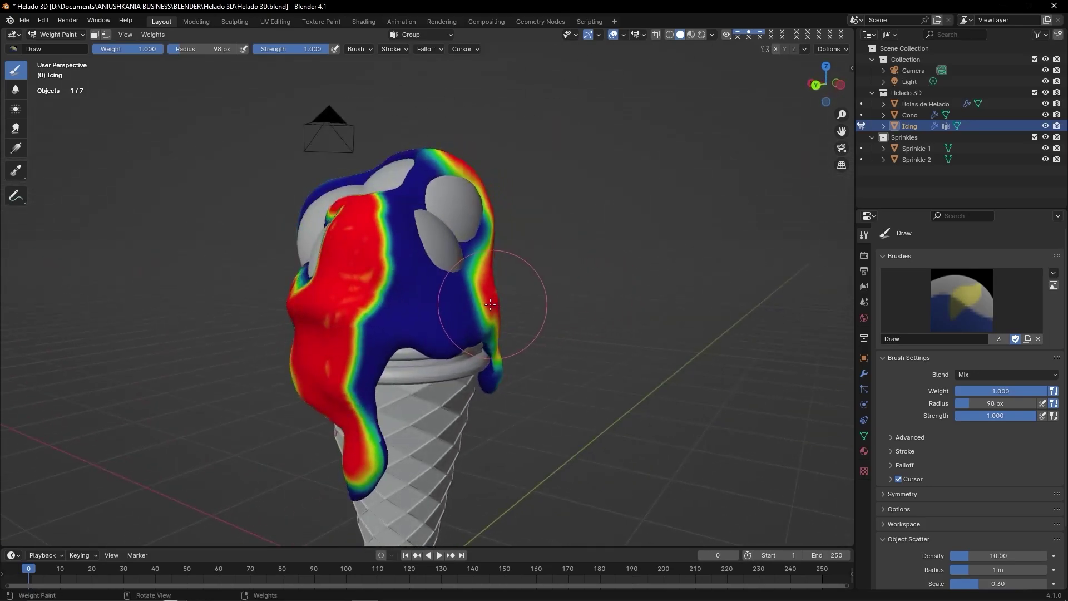
{"action": "mouse_move", "coordinate": [471, 307]}
{"action": "left_mouse_down"}
{"action": "mouse_move", "coordinate": [423, 278]}
{"action": "mouse_move", "coordinate": [359, 267]}
{"action": "mouse_move", "coordinate": [317, 362]}
{"action": "mouse_move", "coordinate": [419, 361]}
{"action": "left_mouse_up"}
{"action": "middle_click_drag", "start_coordinate": [418, 360], "coordinate": [423, 423]}
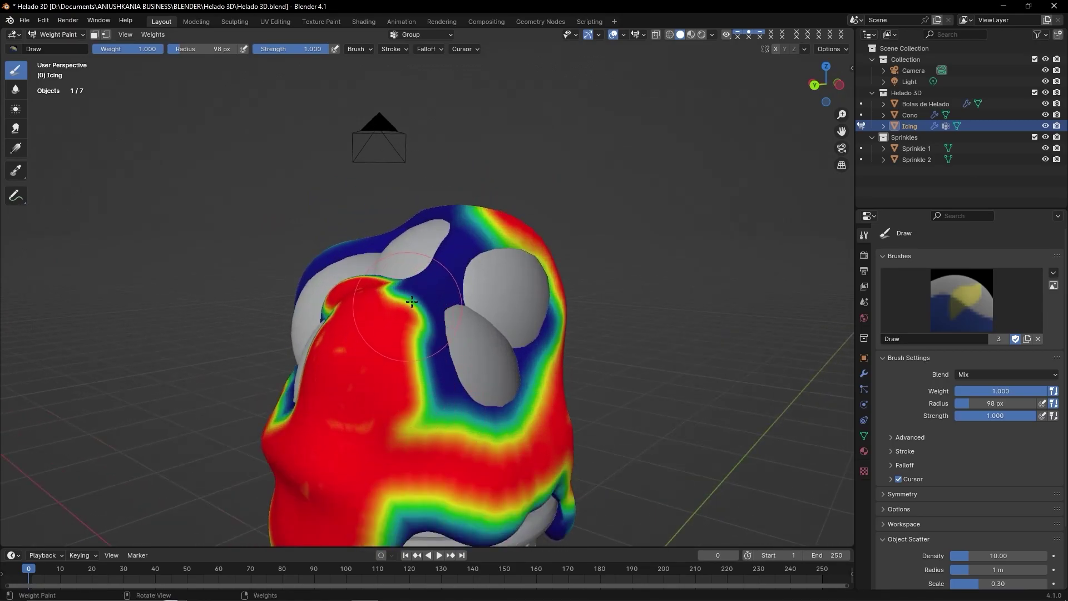
{"action": "mouse_move", "coordinate": [359, 303]}
{"action": "left_mouse_down"}
{"action": "mouse_move", "coordinate": [446, 263]}
{"action": "mouse_move", "coordinate": [441, 184]}
{"action": "left_mouse_up"}
{"action": "middle_click_drag", "start_coordinate": [441, 184], "coordinate": [470, 364]}
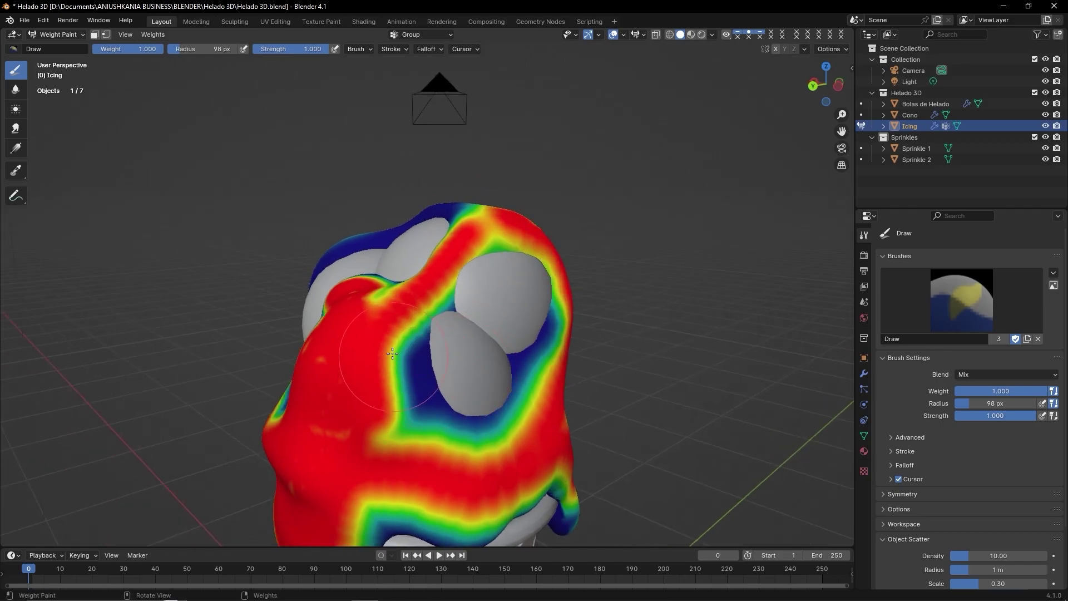
{"action": "left_click_drag", "start_coordinate": [389, 389], "coordinate": [422, 441]}
Paint the remaining blue band on top and the areas near the scoops red.
{"action": "middle_click_drag", "start_coordinate": [423, 440], "coordinate": [452, 361]}
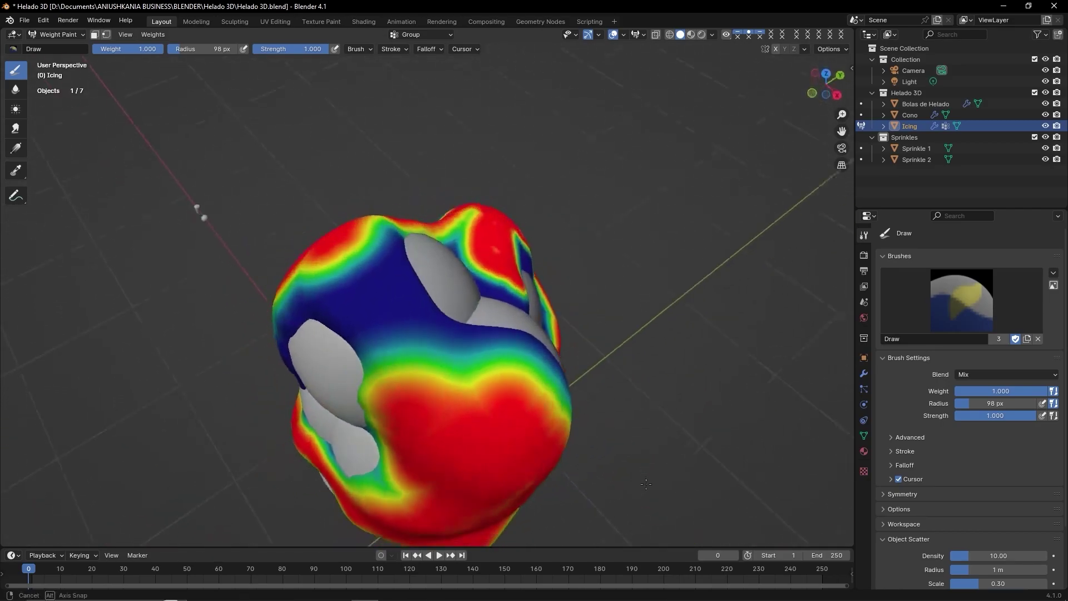
{"action": "left_click", "coordinate": [452, 361]}
{"action": "mouse_move", "coordinate": [453, 361]}
{"action": "left_mouse_down"}
{"action": "mouse_move", "coordinate": [323, 274]}
{"action": "mouse_move", "coordinate": [239, 318]}
{"action": "left_mouse_up"}
{"action": "middle_click_drag", "start_coordinate": [239, 318], "coordinate": [424, 409]}
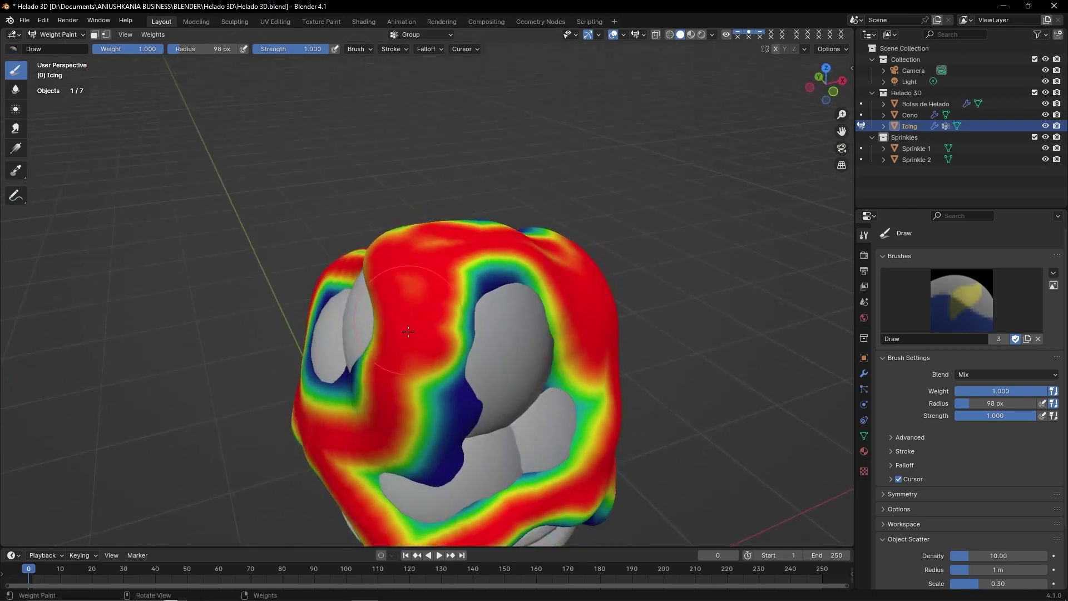
{"action": "left_click_drag", "start_coordinate": [424, 408], "coordinate": [412, 439]}
{"action": "mouse_move", "coordinate": [411, 440]}
{"action": "middle_mouse_down"}
{"action": "mouse_move", "coordinate": [522, 419]}
{"action": "mouse_move", "coordinate": [596, 445]}
{"action": "mouse_move", "coordinate": [452, 366]}
{"action": "mouse_move", "coordinate": [356, 457]}
{"action": "middle_mouse_up"}
{"action": "scroll", "coordinate": [522, 418], "scroll_direction": "down", "scroll_amount": 3}
{"action": "scroll", "coordinate": [595, 445], "scroll_direction": "up", "scroll_amount": 3}
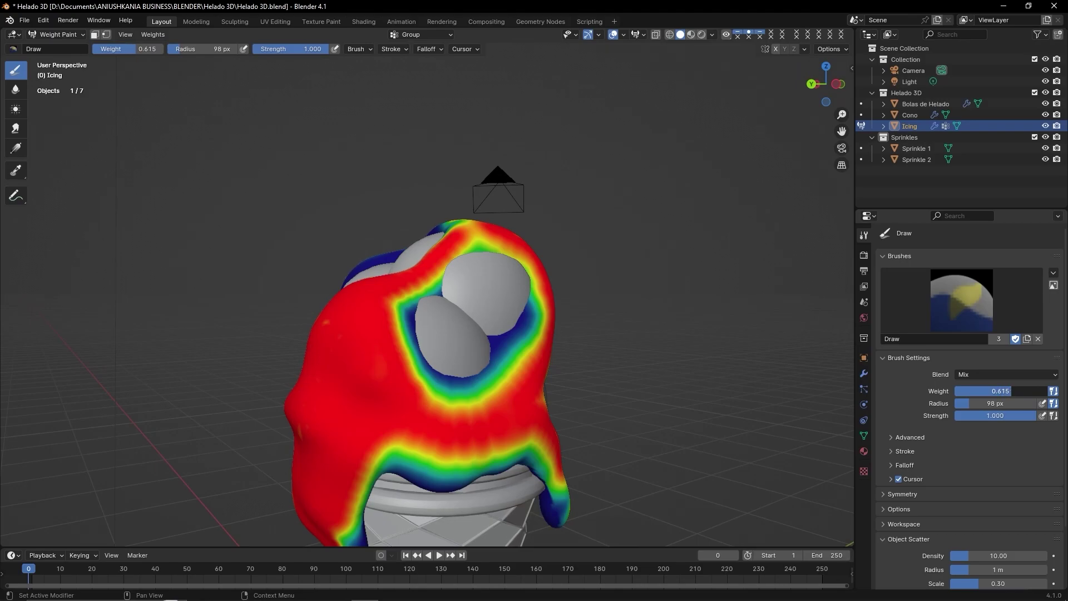
Raise the brush weight to 0.811 and paint yellow over the front-right icing.
{"action": "middle_click_drag", "start_coordinate": [501, 333], "coordinate": [434, 311]}
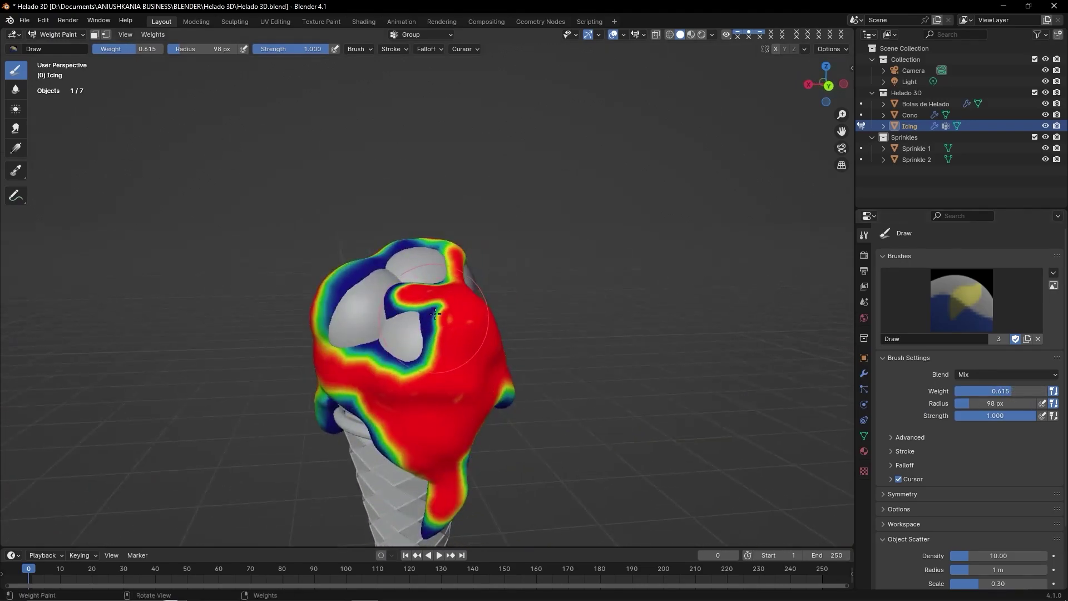
{"action": "left_click_drag", "start_coordinate": [467, 323], "coordinate": [426, 300]}
{"action": "mouse_move", "coordinate": [439, 308]}
{"action": "middle_mouse_down"}
{"action": "mouse_move", "coordinate": [355, 345]}
{"action": "mouse_move", "coordinate": [367, 346]}
{"action": "middle_mouse_up"}
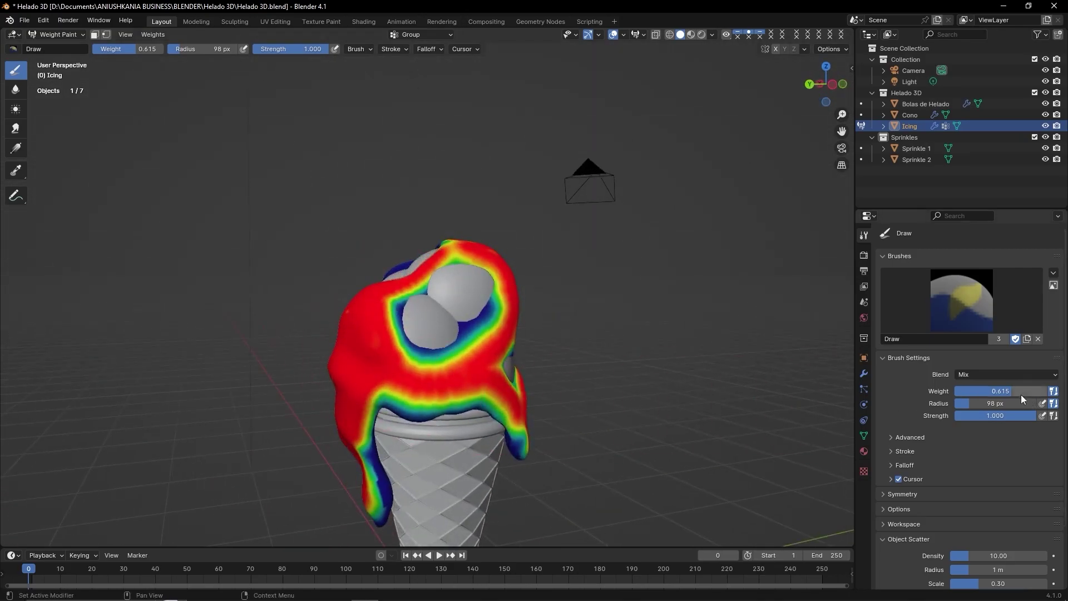
{"action": "left_click_drag", "start_coordinate": [996, 391], "coordinate": [1001, 391]}
{"action": "left_click_drag", "start_coordinate": [362, 389], "coordinate": [488, 366]}
Paint yellow weight strokes up the icing's right side and over the red on the left.
{"action": "middle_click_drag", "start_coordinate": [513, 244], "coordinate": [470, 251]}
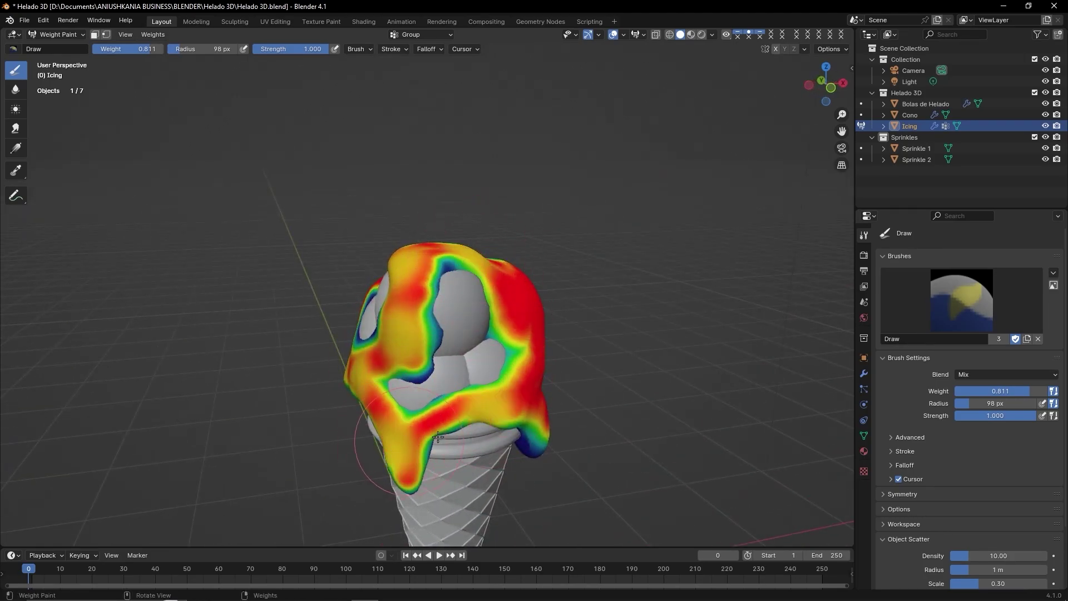
{"action": "middle_click_drag", "start_coordinate": [551, 445], "coordinate": [490, 451]}
{"action": "mouse_move", "coordinate": [454, 446]}
{"action": "left_mouse_down"}
{"action": "mouse_move", "coordinate": [441, 394]}
{"action": "mouse_move", "coordinate": [482, 307]}
{"action": "mouse_move", "coordinate": [491, 406]}
{"action": "left_mouse_up"}
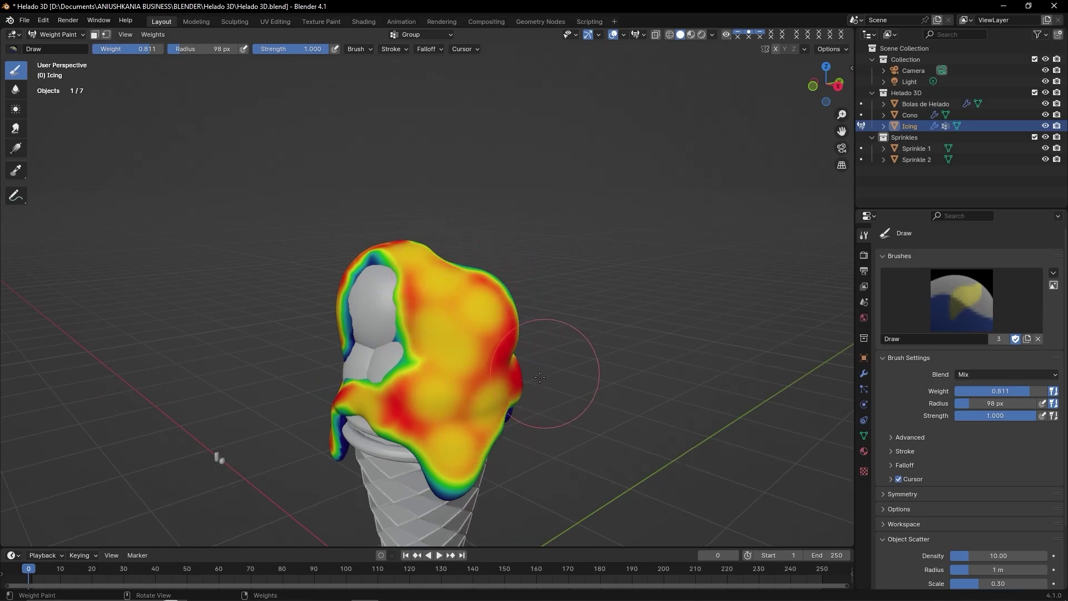
{"action": "middle_click_drag", "start_coordinate": [442, 279], "coordinate": [408, 371]}
{"action": "left_click_drag", "start_coordinate": [359, 376], "coordinate": [362, 371]}
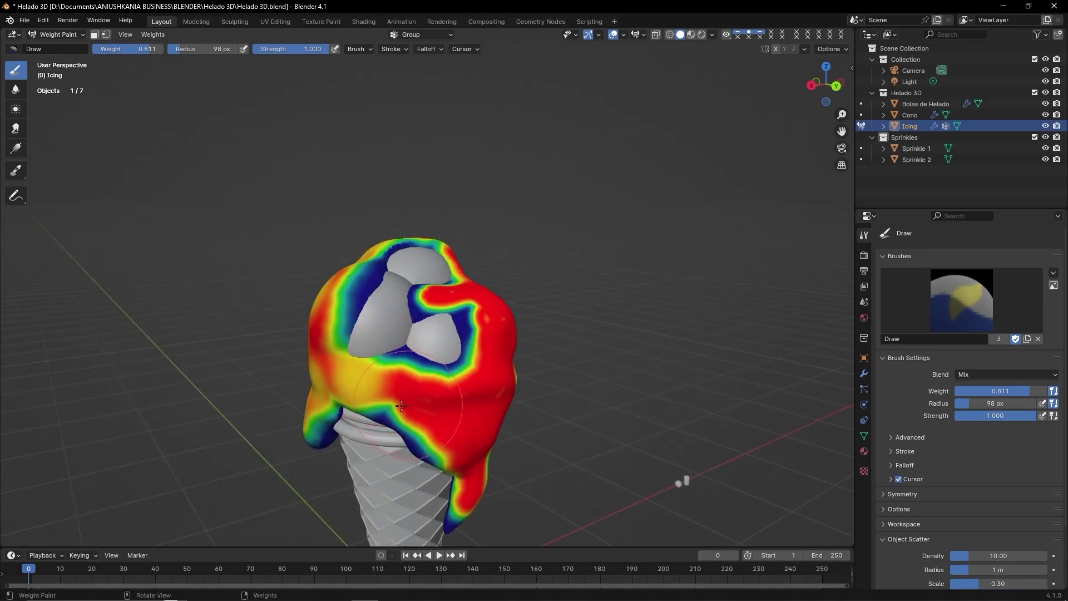
Cover the red front patches, top and drip with yellow weight.
{"action": "middle_click_drag", "start_coordinate": [401, 406], "coordinate": [436, 332]}
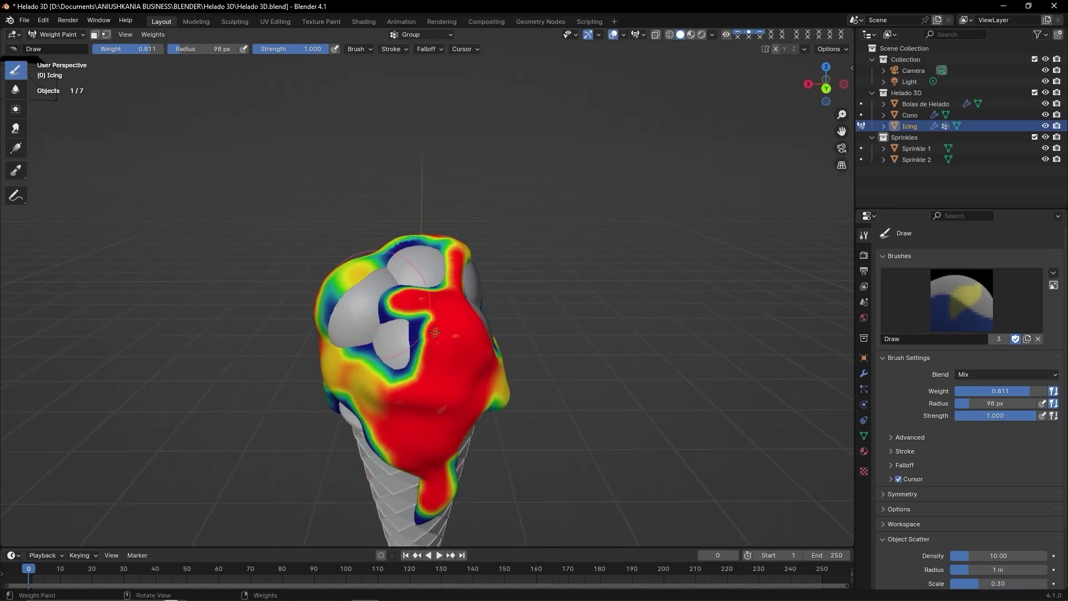
{"action": "mouse_move", "coordinate": [436, 332]}
{"action": "left_mouse_down"}
{"action": "mouse_move", "coordinate": [445, 479]}
{"action": "mouse_move", "coordinate": [461, 378]}
{"action": "mouse_move", "coordinate": [453, 306]}
{"action": "mouse_move", "coordinate": [415, 309]}
{"action": "left_mouse_up"}
{"action": "middle_click_drag", "start_coordinate": [414, 309], "coordinate": [411, 383]}
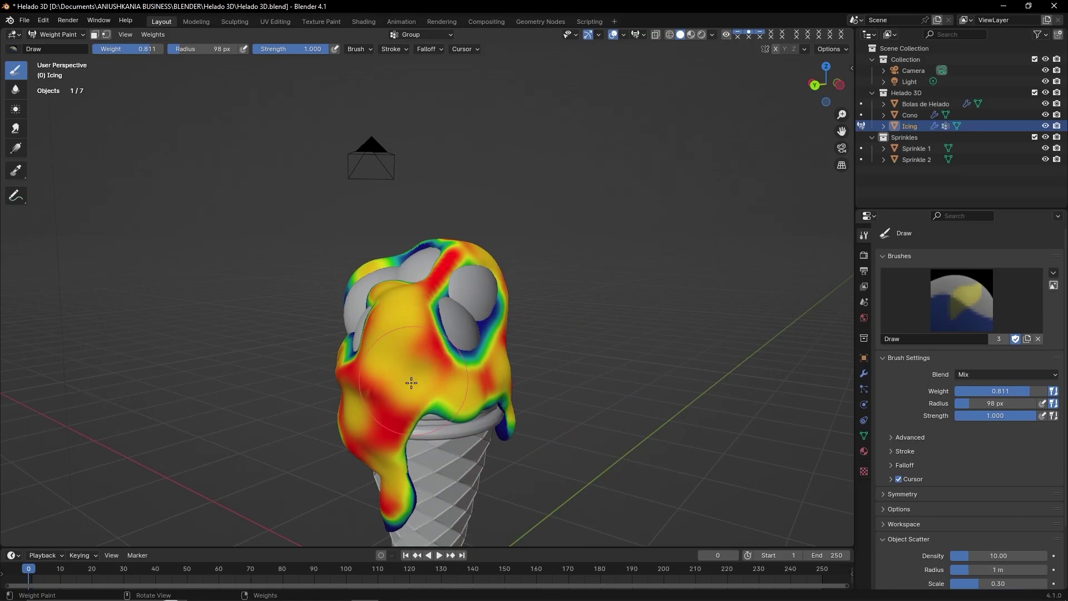
{"action": "left_click_drag", "start_coordinate": [411, 382], "coordinate": [381, 396]}
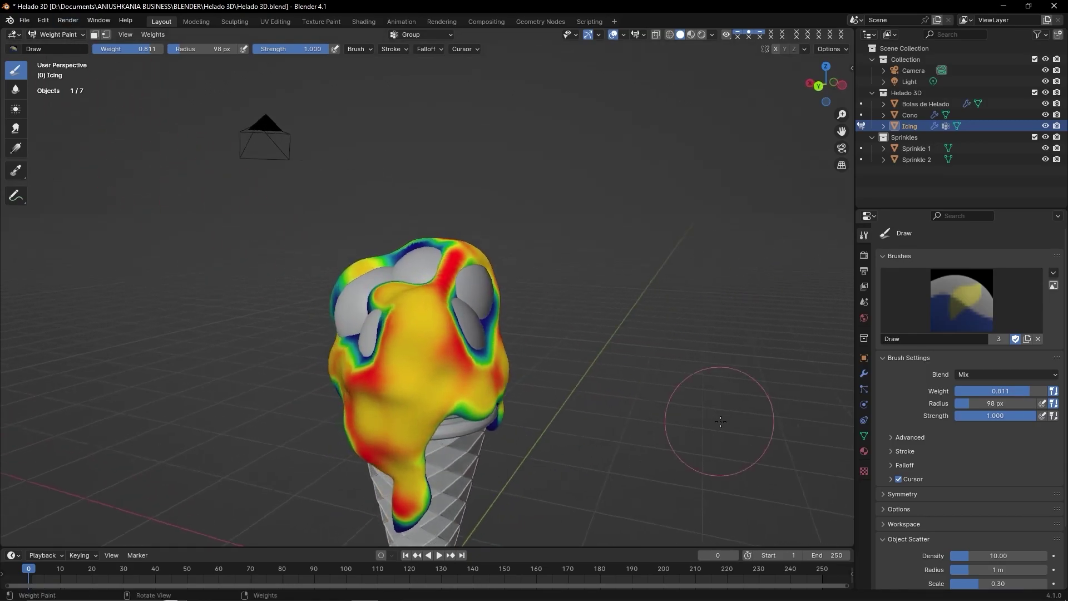
{"action": "mouse_move", "coordinate": [690, 395]}
{"action": "middle_mouse_down"}
{"action": "mouse_move", "coordinate": [529, 443]}
{"action": "mouse_move", "coordinate": [587, 367]}
{"action": "middle_mouse_up"}
{"action": "scroll", "coordinate": [587, 366], "scroll_direction": "up", "scroll_amount": 1}
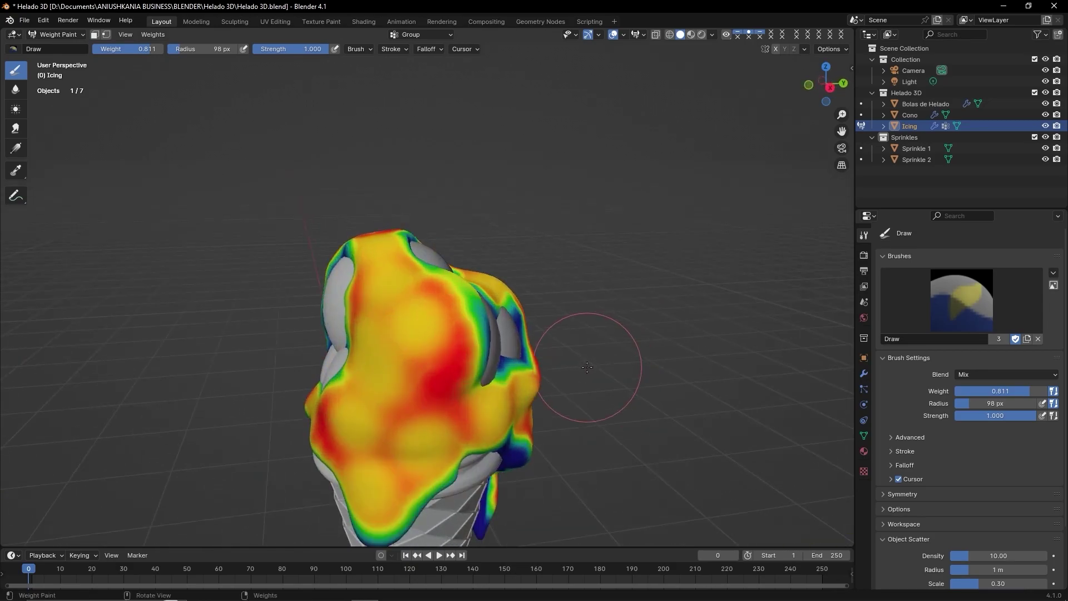
{"action": "scroll", "coordinate": [585, 380], "scroll_direction": "up", "scroll_amount": 1}
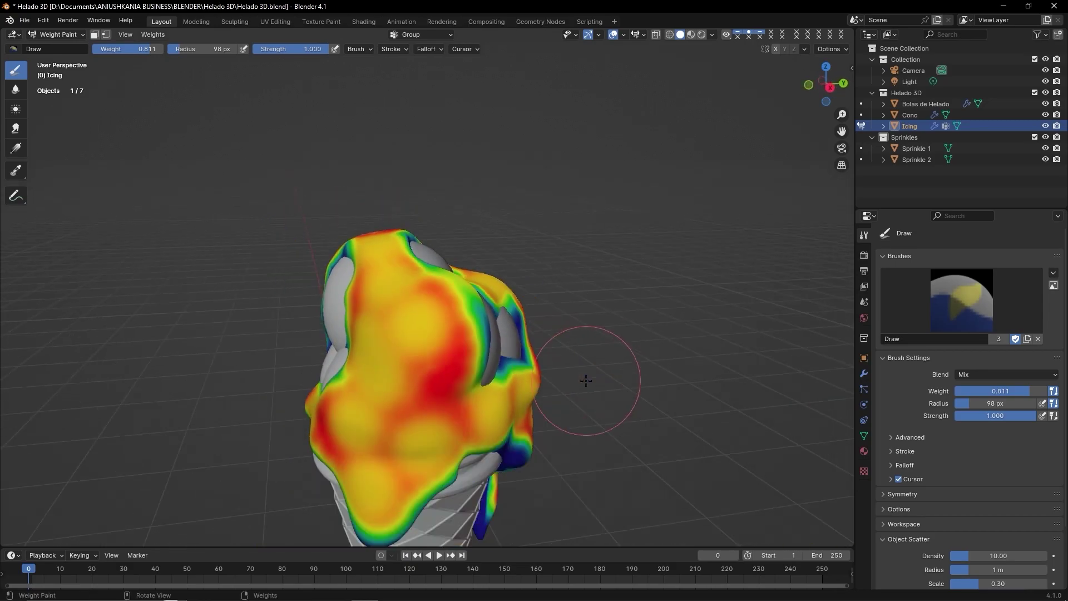
Bring up the icing's vertex group list in Object Data properties, then the interaction mode menu.
{"action": "left_click", "coordinate": [867, 389]}
{"action": "left_click", "coordinate": [863, 449]}
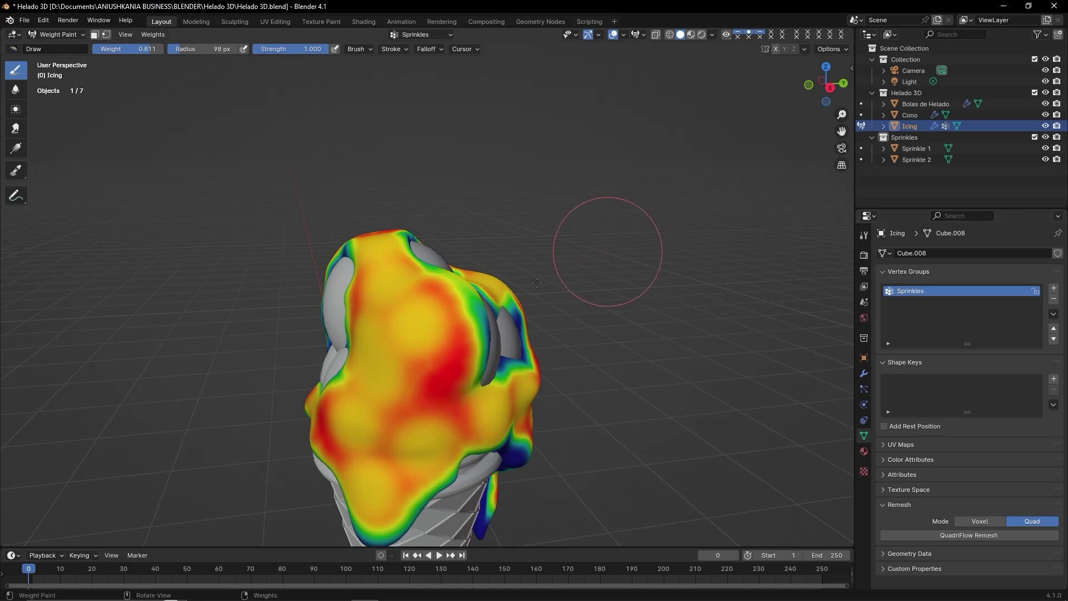
{"action": "left_click", "coordinate": [58, 34]}
Switch to Object Mode and turn on viewport display for the Sprinkles particle system.
{"action": "left_click", "coordinate": [65, 46]}
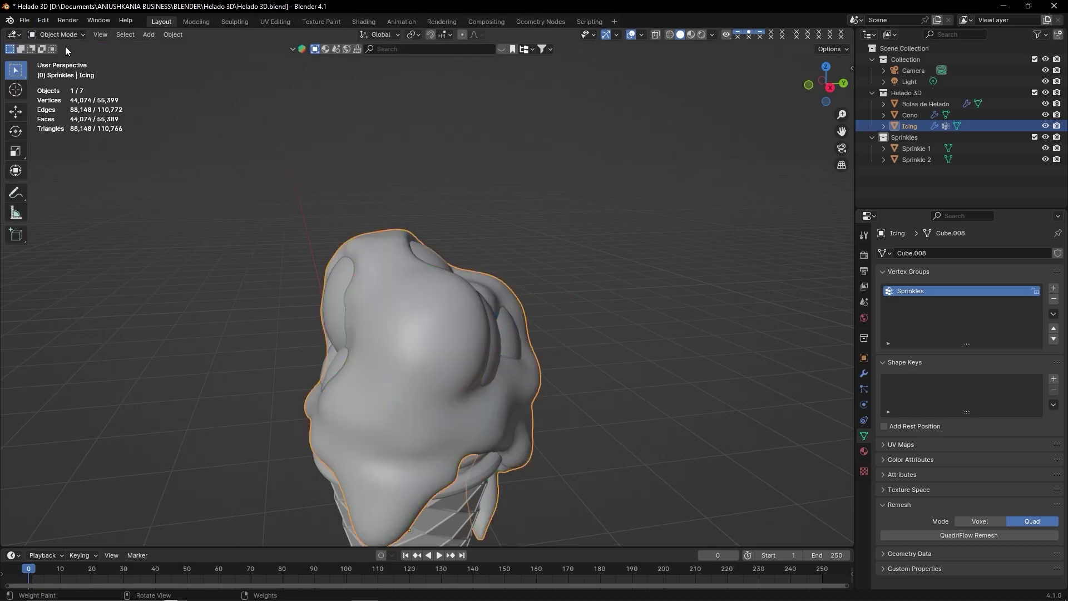
{"action": "middle_click_drag", "start_coordinate": [449, 372], "coordinate": [493, 360]}
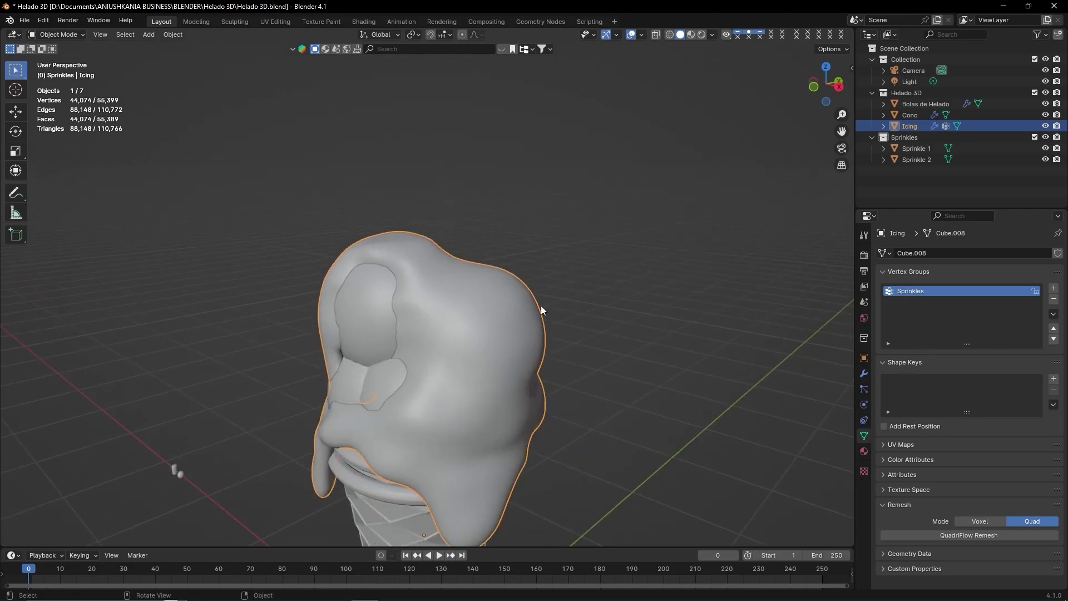
{"action": "left_click", "coordinate": [864, 390]}
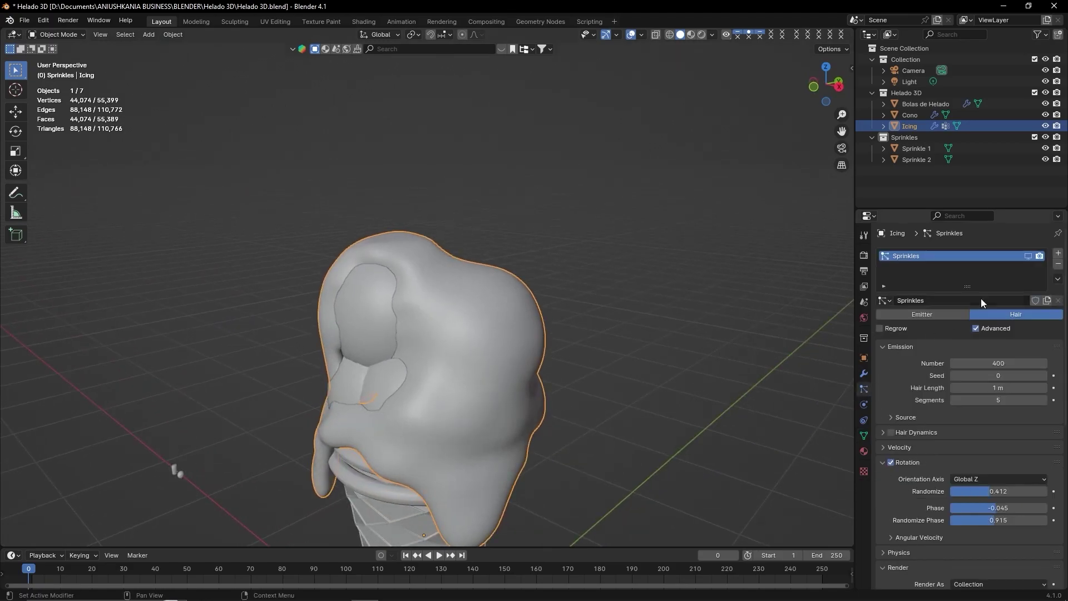
{"action": "left_click", "coordinate": [1028, 256]}
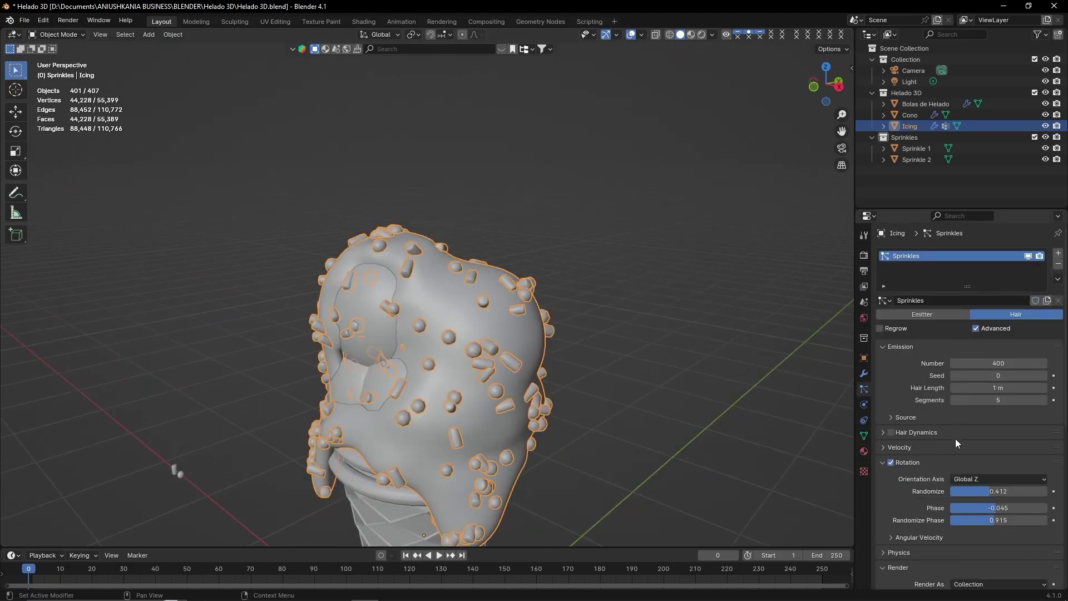
Scroll down the particle settings and expand the Field Weights panel.
{"action": "scroll", "coordinate": [918, 429], "scroll_direction": "down", "scroll_amount": 3}
{"action": "scroll", "coordinate": [895, 418], "scroll_direction": "down", "scroll_amount": 3}
{"action": "scroll", "coordinate": [894, 418], "scroll_direction": "down", "scroll_amount": 2}
{"action": "scroll", "coordinate": [894, 418], "scroll_direction": "down", "scroll_amount": 3}
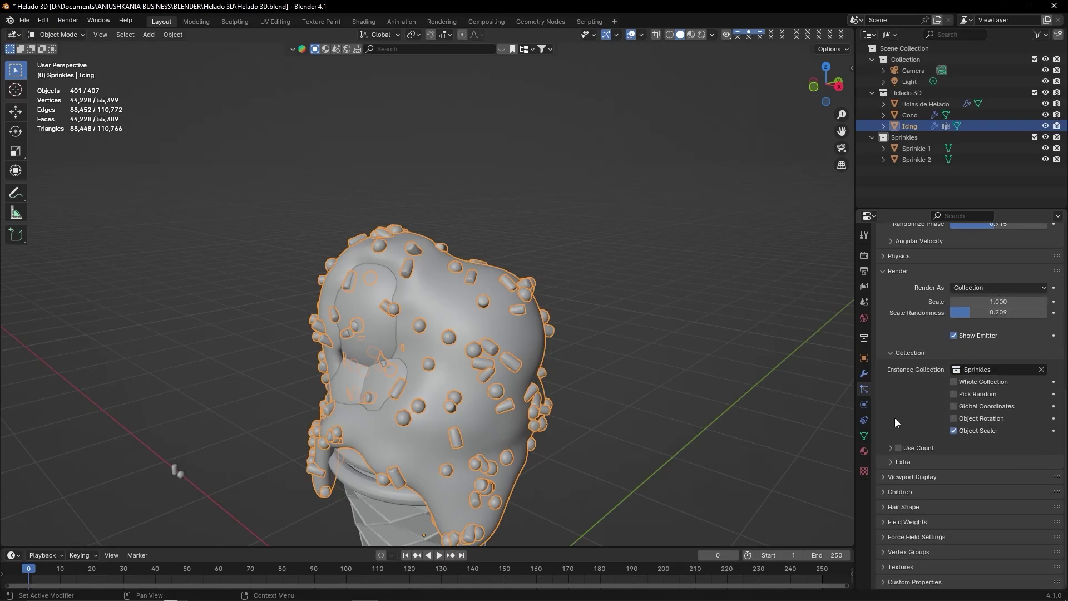
{"action": "left_click", "coordinate": [901, 520]}
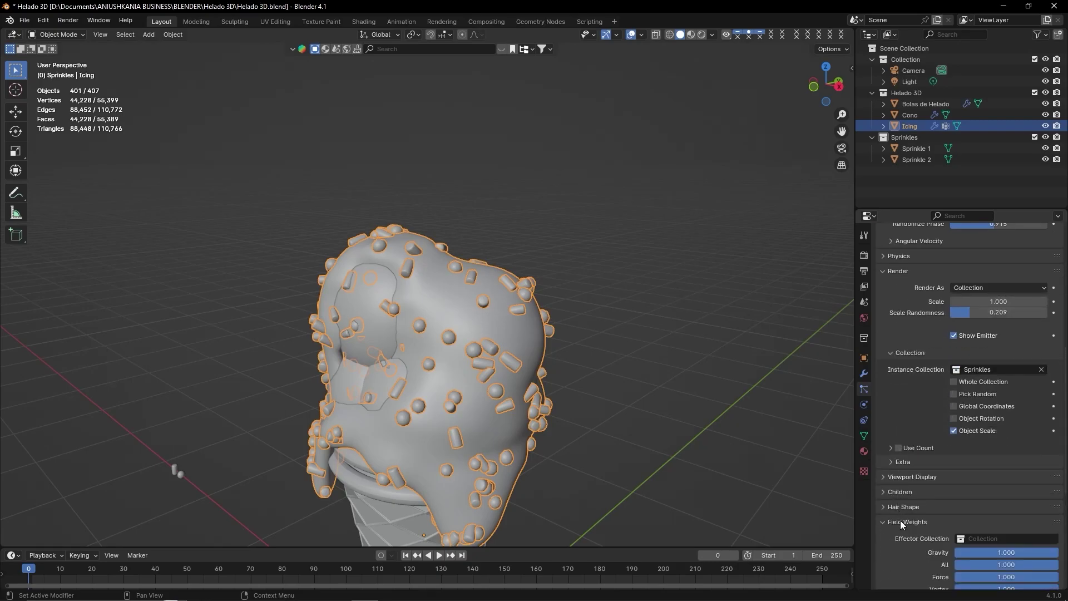
Collapse Field Weights, set the particle Density vertex group to Sprinkles, and orbit to inspect.
{"action": "scroll", "coordinate": [900, 520], "scroll_direction": "down", "scroll_amount": 3}
{"action": "left_click", "coordinate": [900, 457]}
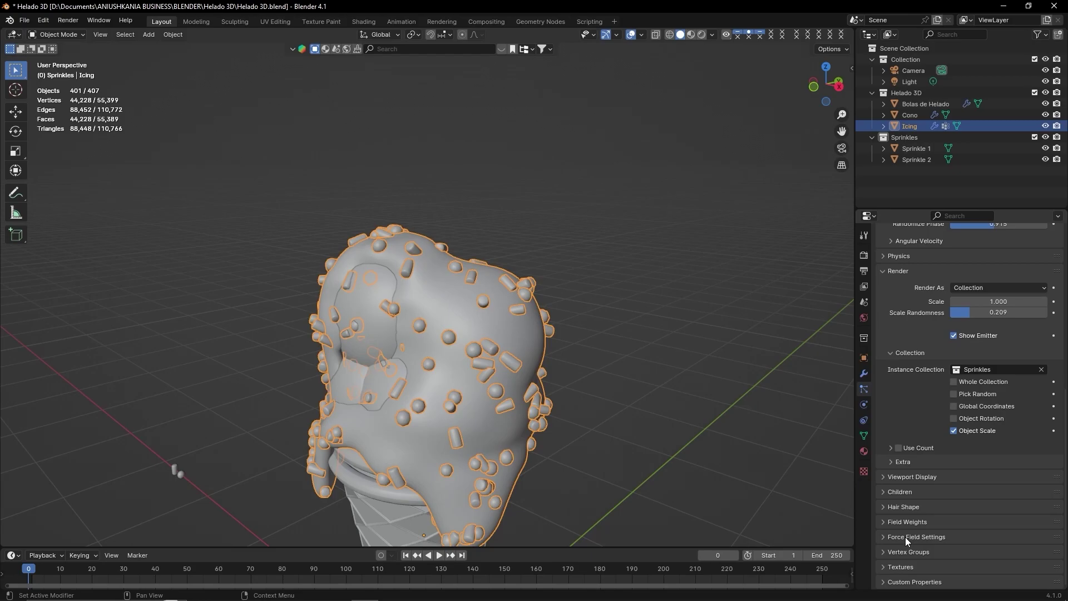
{"action": "left_click", "coordinate": [905, 552]}
{"action": "scroll", "coordinate": [903, 538], "scroll_direction": "down", "scroll_amount": 3}
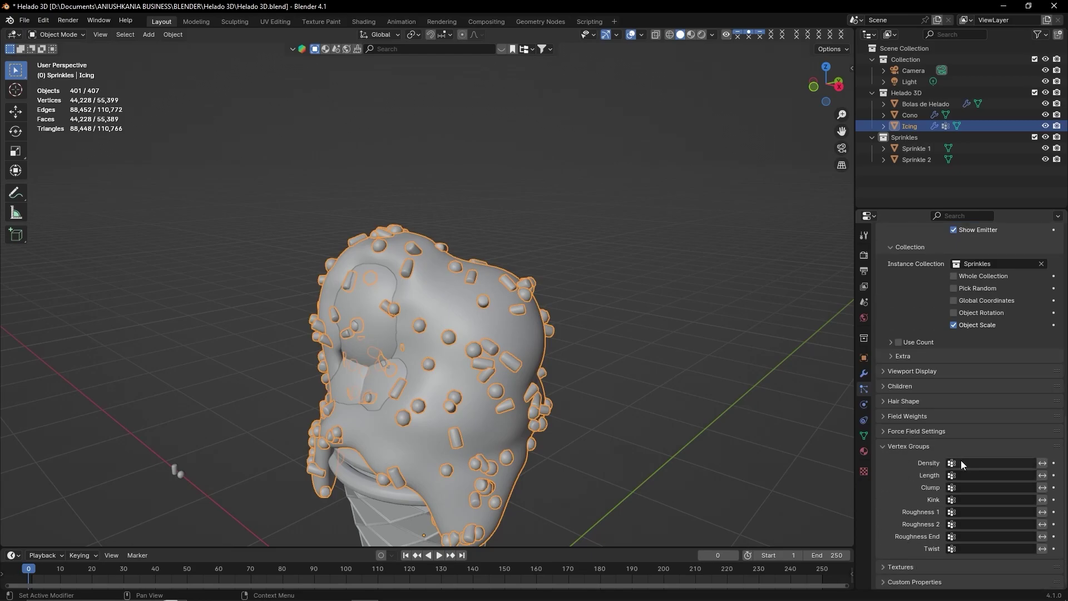
{"action": "left_click", "coordinate": [962, 464]}
{"action": "left_click", "coordinate": [968, 480]}
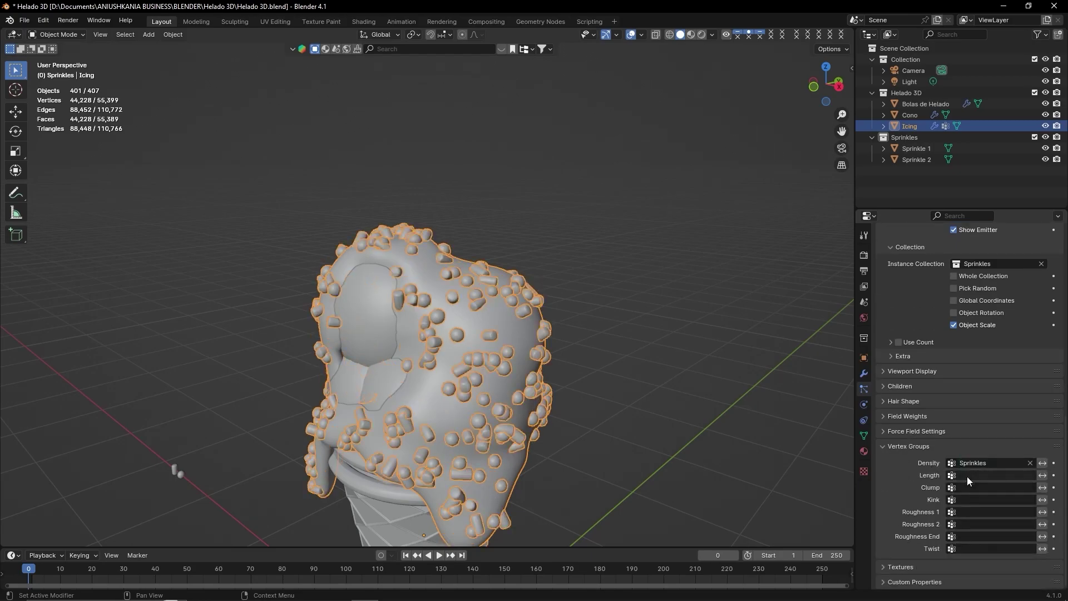
{"action": "middle_click_drag", "start_coordinate": [631, 429], "coordinate": [461, 354]}
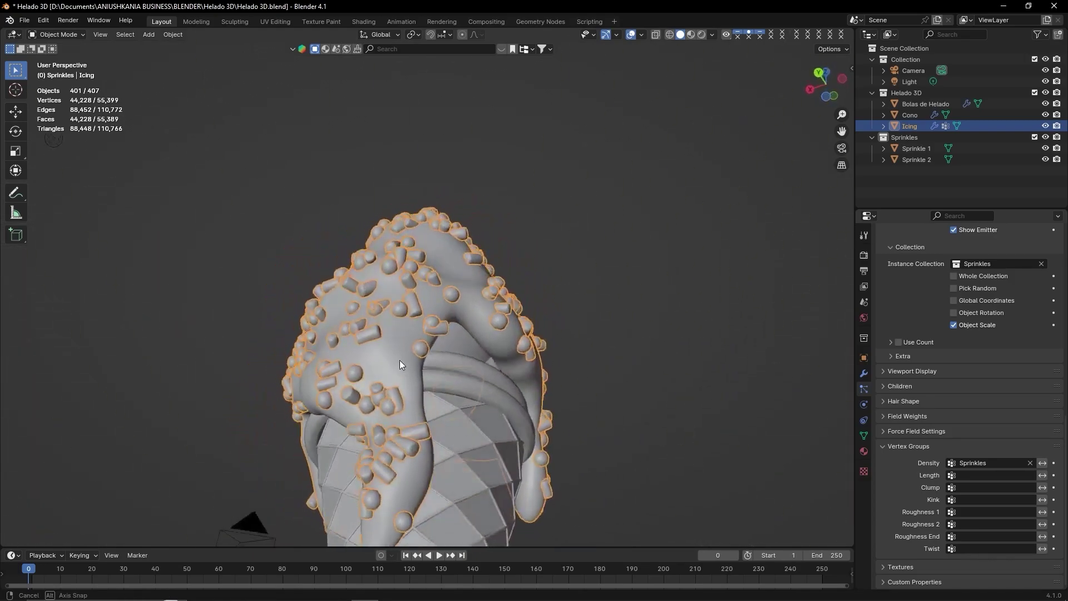
{"action": "mouse_move", "coordinate": [460, 353]}
{"action": "middle_mouse_down"}
{"action": "mouse_move", "coordinate": [414, 392]}
{"action": "mouse_move", "coordinate": [535, 418]}
{"action": "middle_mouse_up"}
{"action": "scroll", "coordinate": [414, 392], "scroll_direction": "down", "scroll_amount": 3}
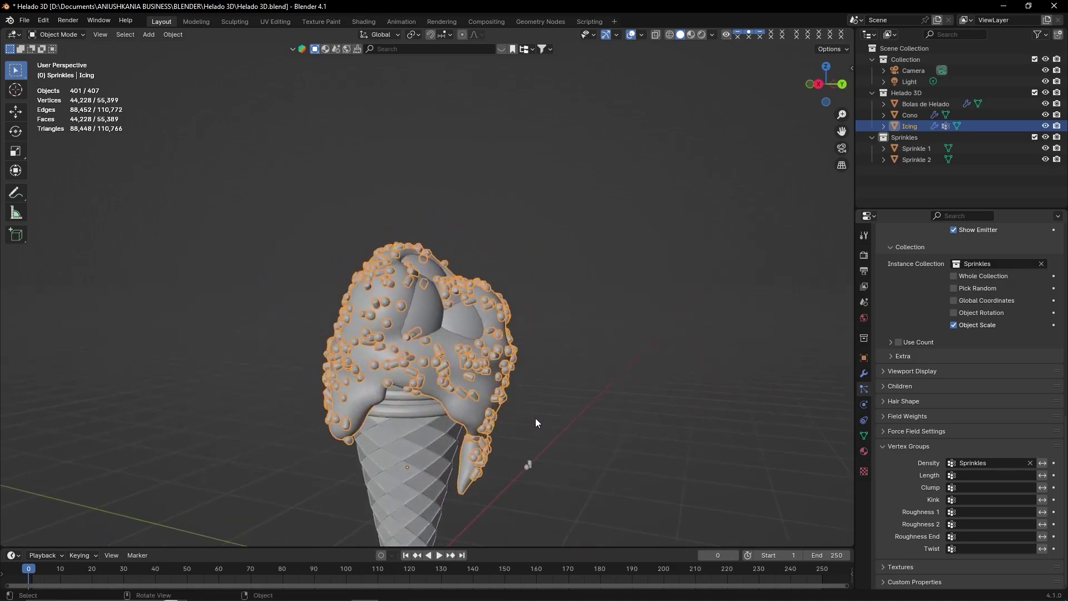
{"action": "scroll", "coordinate": [540, 384], "scroll_direction": "up", "scroll_amount": 1}
{"action": "scroll", "coordinate": [967, 402], "scroll_direction": "up", "scroll_amount": 4}
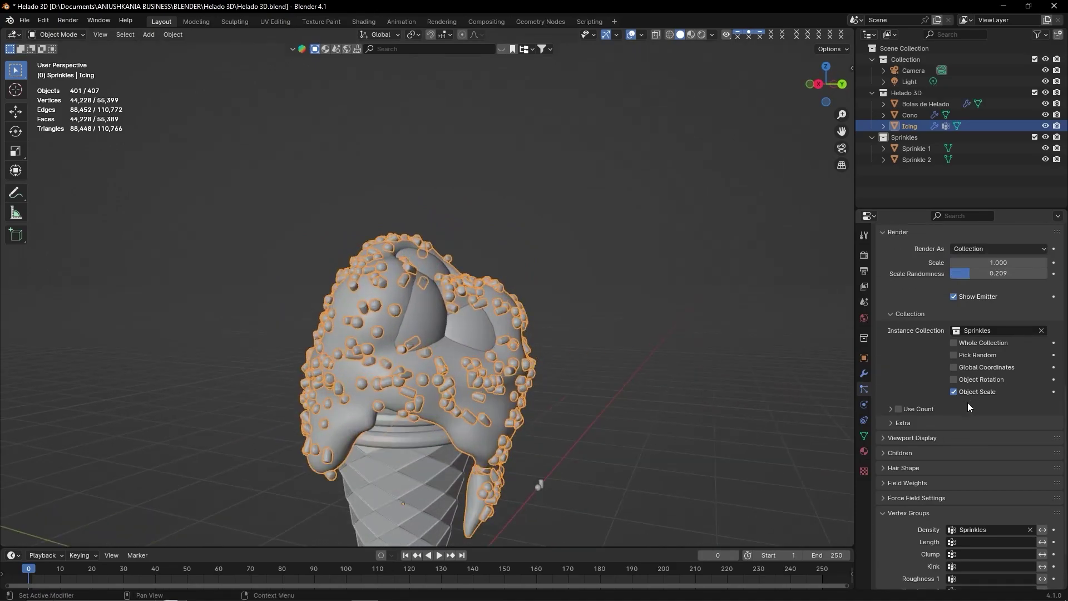
{"action": "scroll", "coordinate": [927, 439], "scroll_direction": "up", "scroll_amount": 6}
{"action": "left_click_drag", "start_coordinate": [999, 440], "coordinate": [1007, 440]}
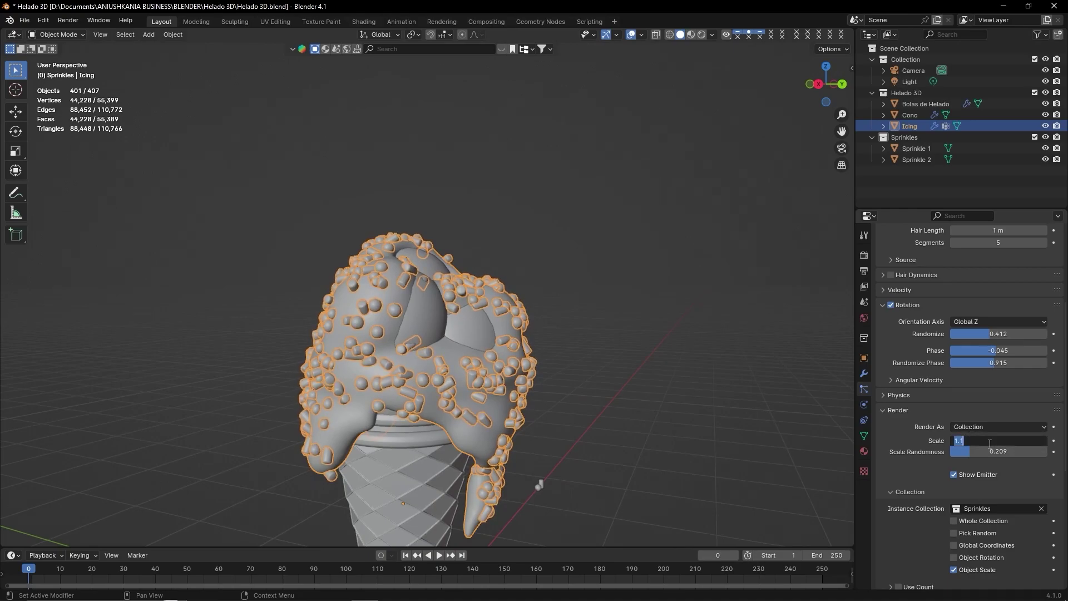
{"action": "key", "text": "Return"}
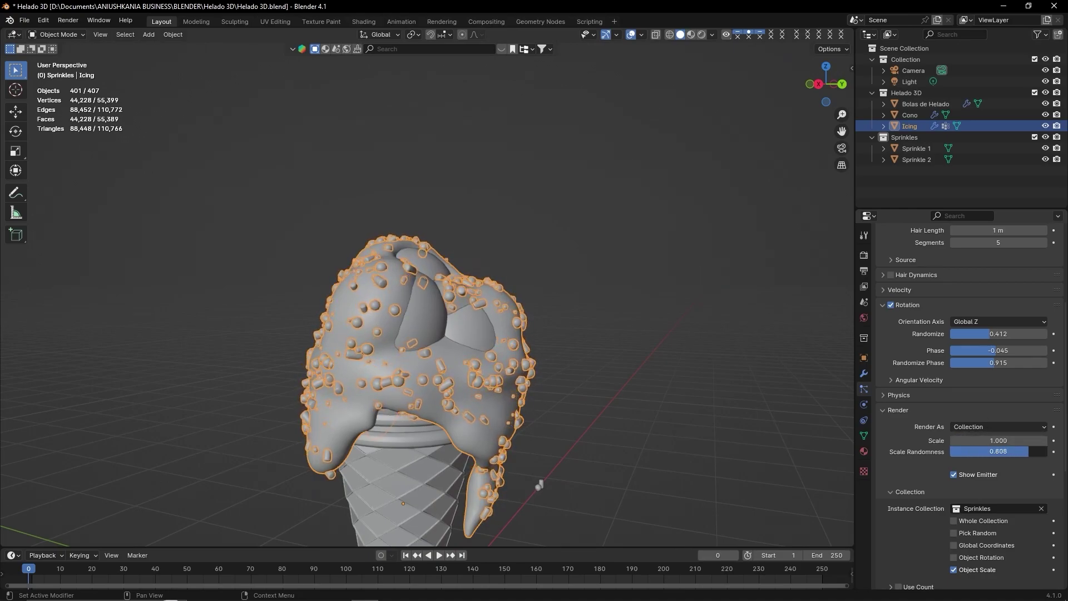
{"action": "scroll", "coordinate": [978, 422], "scroll_direction": "up", "scroll_amount": 4}
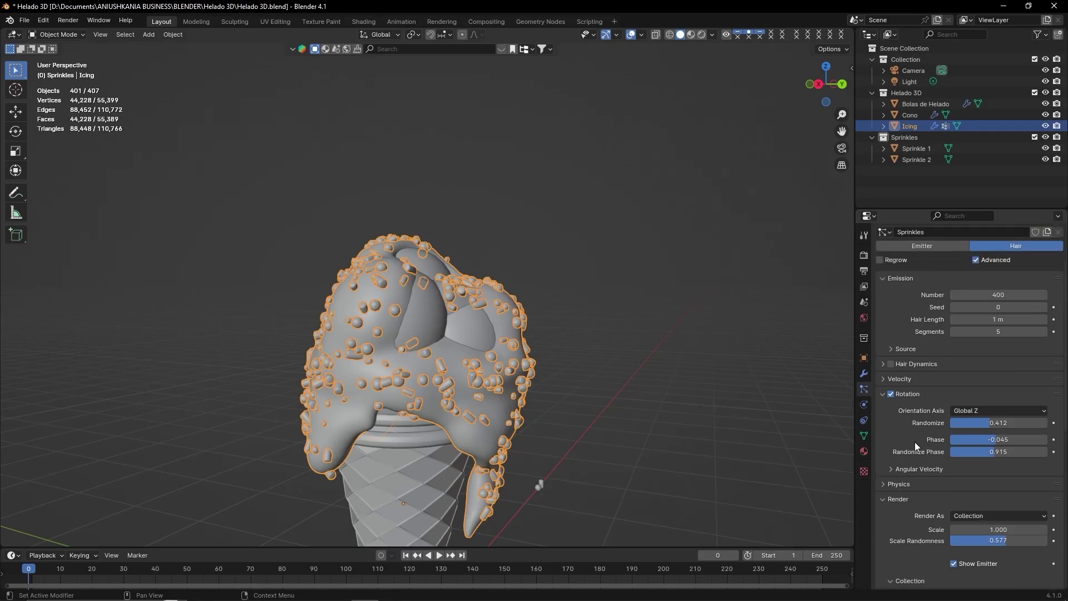
{"action": "scroll", "coordinate": [999, 377], "scroll_direction": "up", "scroll_amount": 3}
{"action": "type", "text": "0"}
{"action": "key", "text": "Return"}
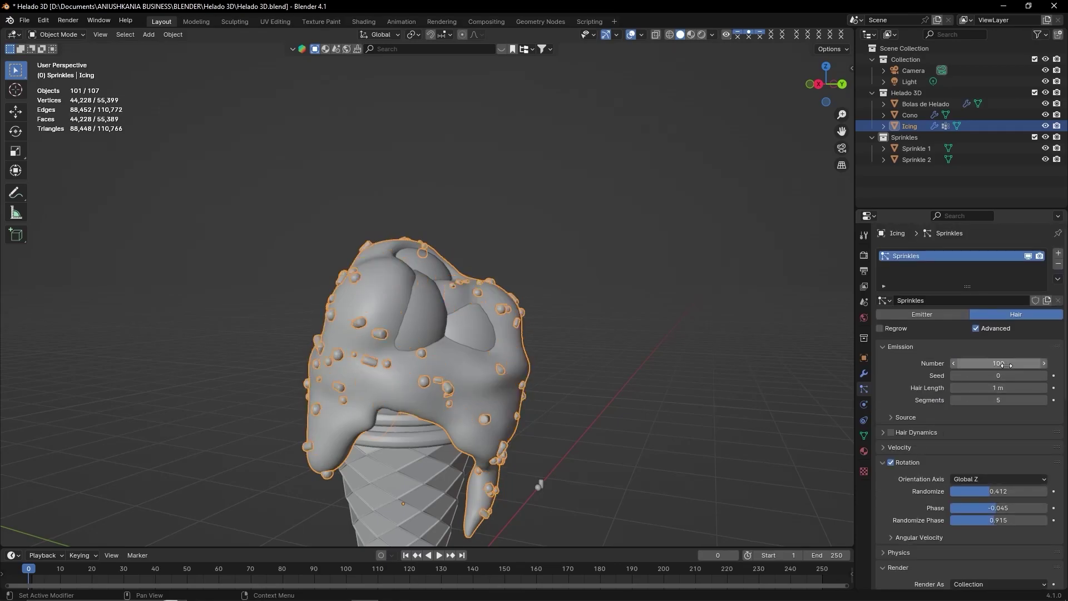
{"action": "middle_click_drag", "start_coordinate": [452, 344], "coordinate": [649, 349]}
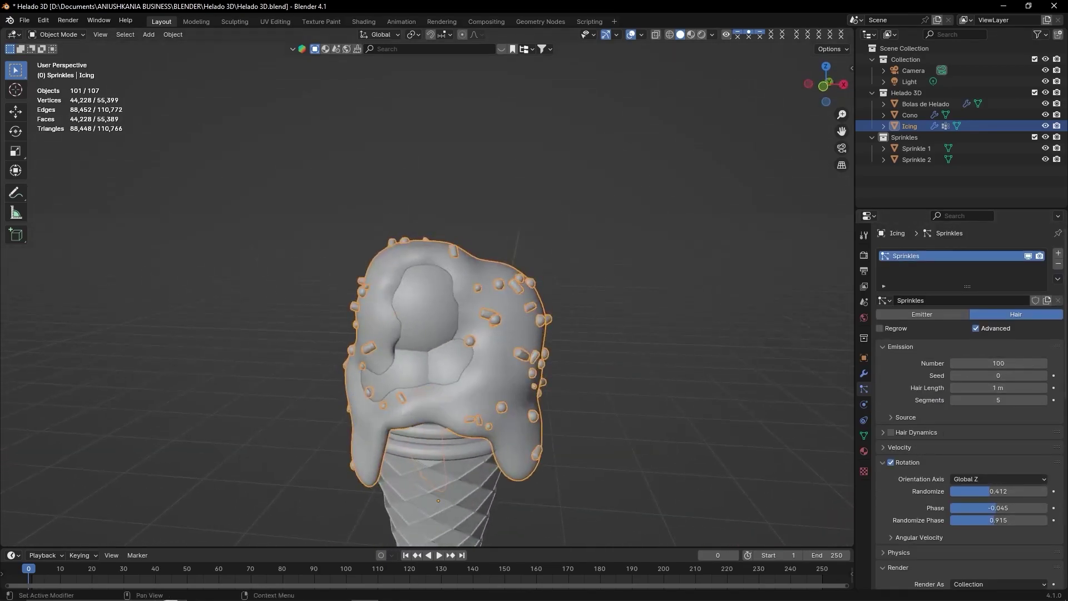
{"action": "type", "text": "200"}
{"action": "key", "text": "Return"}
{"action": "mouse_move", "coordinate": [590, 370]}
{"action": "middle_mouse_down"}
{"action": "mouse_move", "coordinate": [376, 351]}
{"action": "mouse_move", "coordinate": [428, 352]}
{"action": "mouse_move", "coordinate": [516, 372]}
{"action": "mouse_move", "coordinate": [413, 368]}
{"action": "mouse_move", "coordinate": [551, 389]}
{"action": "middle_mouse_up"}
{"action": "scroll", "coordinate": [553, 389], "scroll_direction": "up", "scroll_amount": 2}
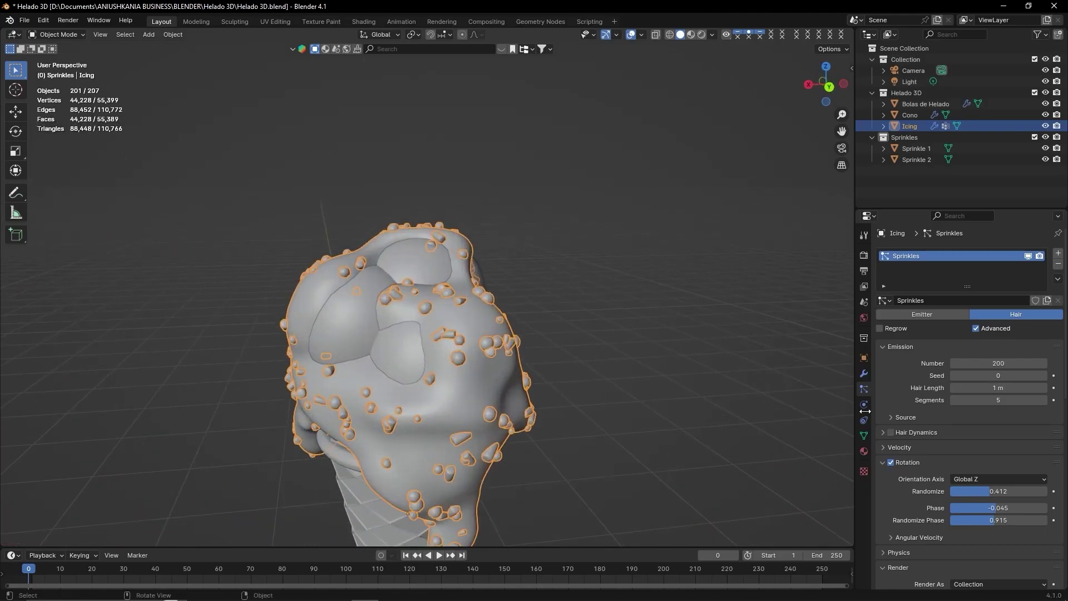
{"action": "scroll", "coordinate": [468, 412], "scroll_direction": "down", "scroll_amount": 2}
{"action": "scroll", "coordinate": [473, 412], "scroll_direction": "down", "scroll_amount": 2}
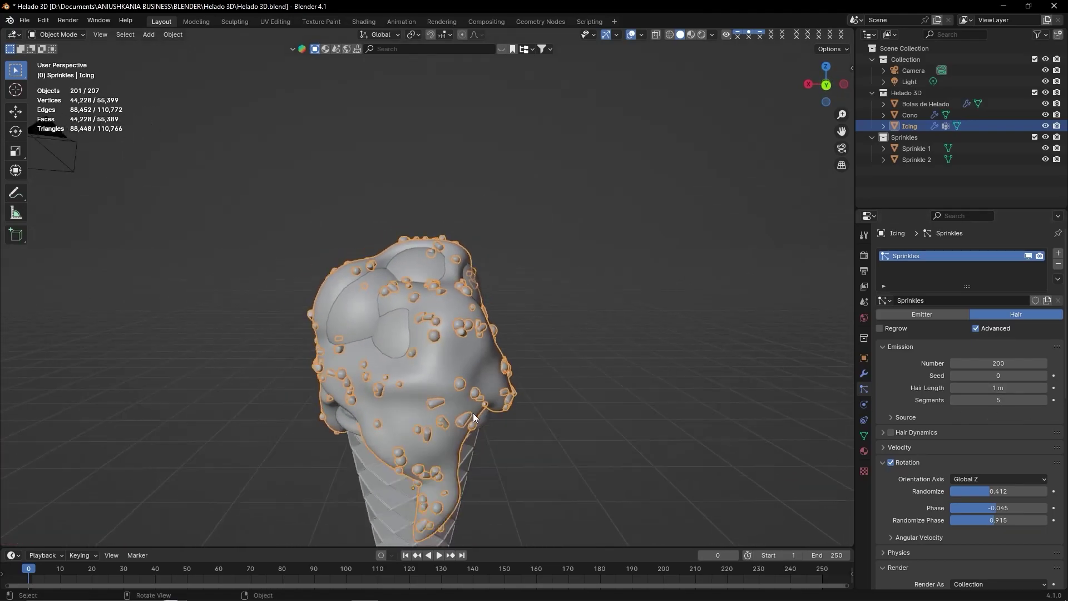
{"action": "scroll", "coordinate": [473, 412], "scroll_direction": "down", "scroll_amount": 3}
{"action": "mouse_move", "coordinate": [459, 412]}
{"action": "middle_mouse_down"}
{"action": "mouse_move", "coordinate": [290, 409]}
{"action": "mouse_move", "coordinate": [496, 404]}
{"action": "mouse_move", "coordinate": [542, 416]}
{"action": "middle_mouse_up"}
{"action": "scroll", "coordinate": [545, 416], "scroll_direction": "up", "scroll_amount": 2}
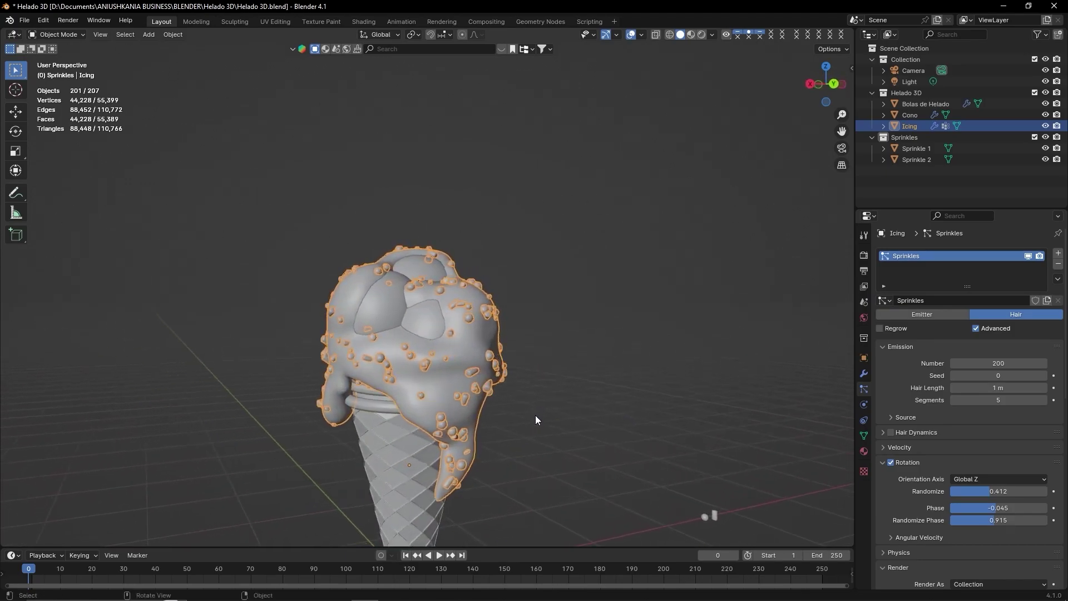
Step the particle Seed up to 4, orbiting to compare sprinkle layouts.
{"action": "left_click", "coordinate": [1044, 377]}
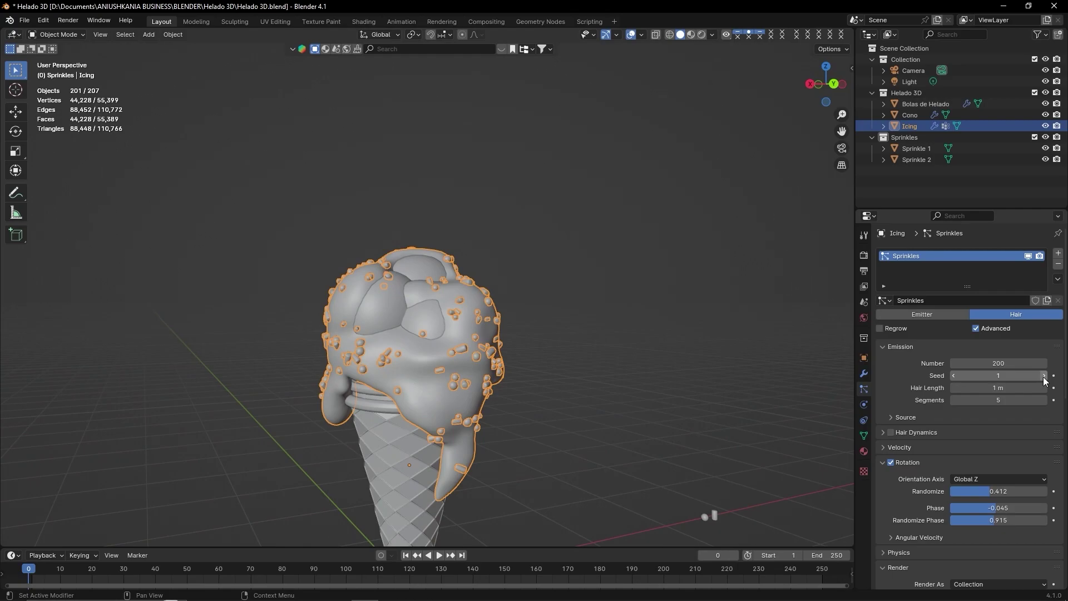
{"action": "left_click", "coordinate": [1044, 377]}
{"action": "mouse_move", "coordinate": [566, 402]}
{"action": "middle_mouse_down"}
{"action": "mouse_move", "coordinate": [487, 377]}
{"action": "mouse_move", "coordinate": [699, 361]}
{"action": "middle_mouse_up"}
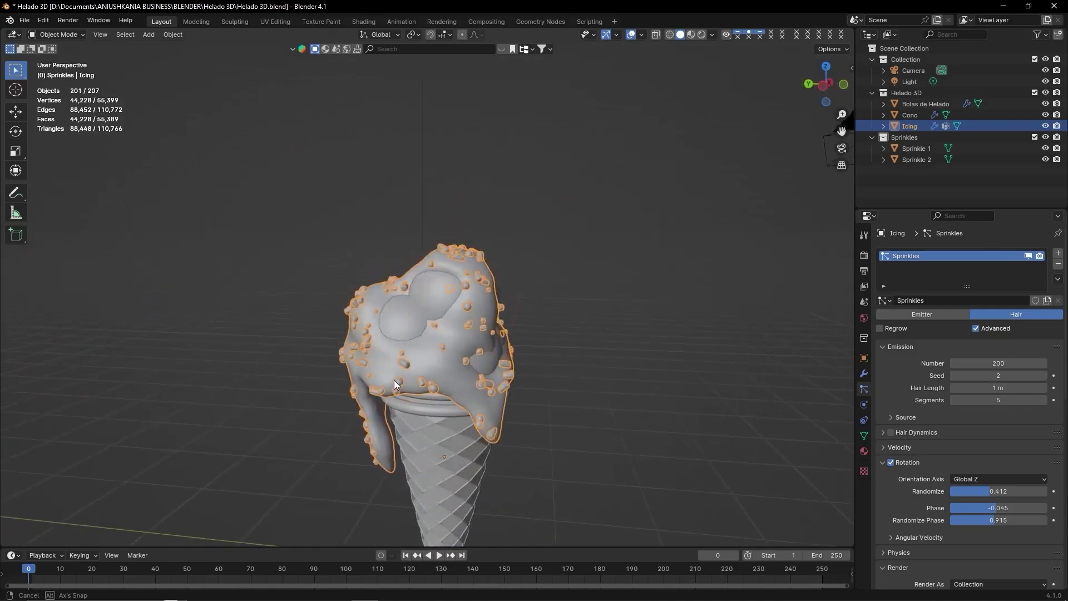
{"action": "left_click", "coordinate": [1044, 376]}
{"action": "left_click", "coordinate": [1043, 376]}
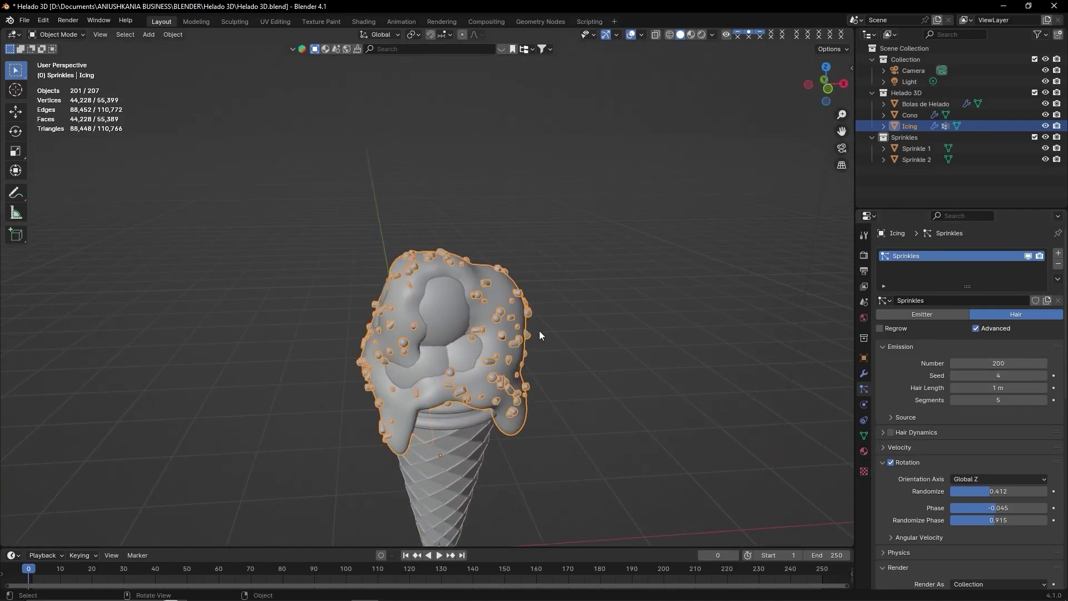
{"action": "mouse_move", "coordinate": [539, 330]}
{"action": "middle_mouse_down"}
{"action": "mouse_move", "coordinate": [369, 316]}
{"action": "mouse_move", "coordinate": [427, 306]}
{"action": "mouse_move", "coordinate": [691, 338]}
{"action": "mouse_move", "coordinate": [830, 301]}
{"action": "mouse_move", "coordinate": [98, 326]}
{"action": "mouse_move", "coordinate": [138, 324]}
{"action": "middle_mouse_up"}
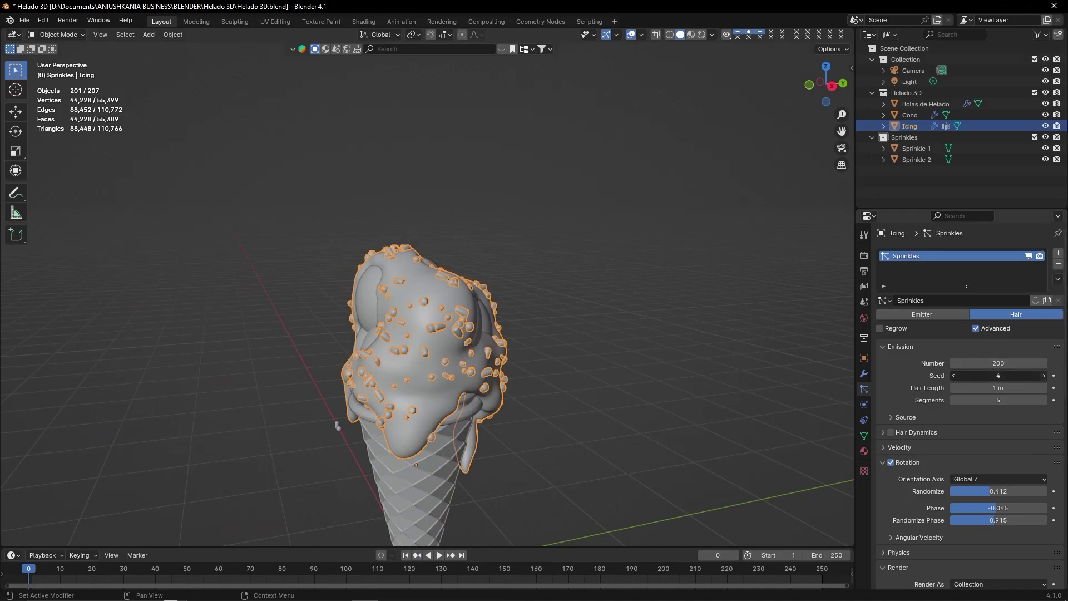
Keep raising the Seed through 5, 6, 8, 10 and 11, comparing from other angles.
{"action": "left_click", "coordinate": [1044, 376]}
{"action": "mouse_move", "coordinate": [416, 382]}
{"action": "middle_mouse_down"}
{"action": "mouse_move", "coordinate": [286, 362]}
{"action": "mouse_move", "coordinate": [405, 351]}
{"action": "middle_mouse_up"}
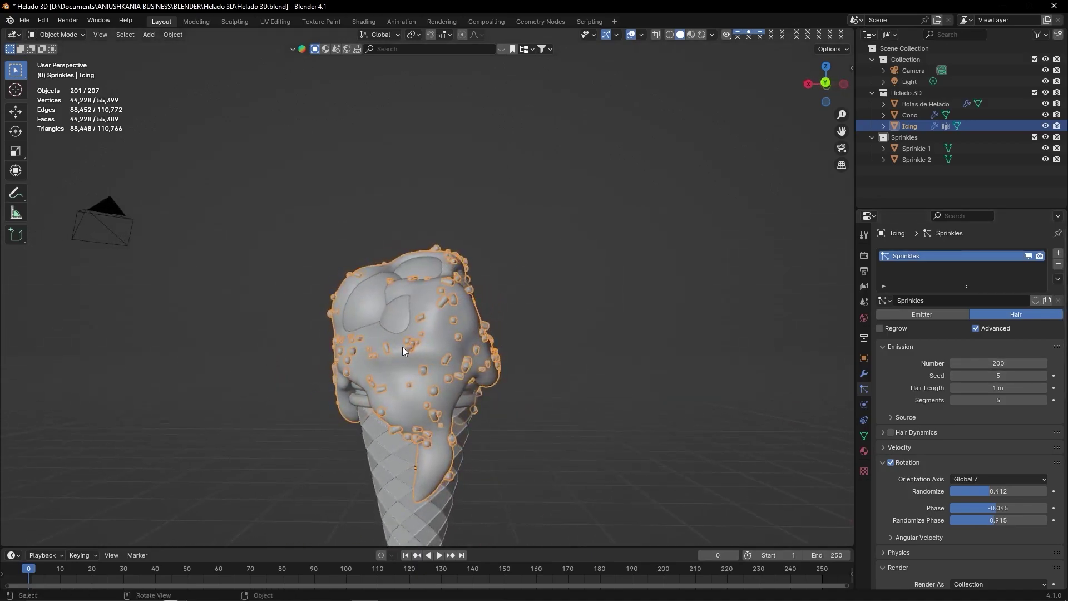
{"action": "left_click", "coordinate": [1044, 375]}
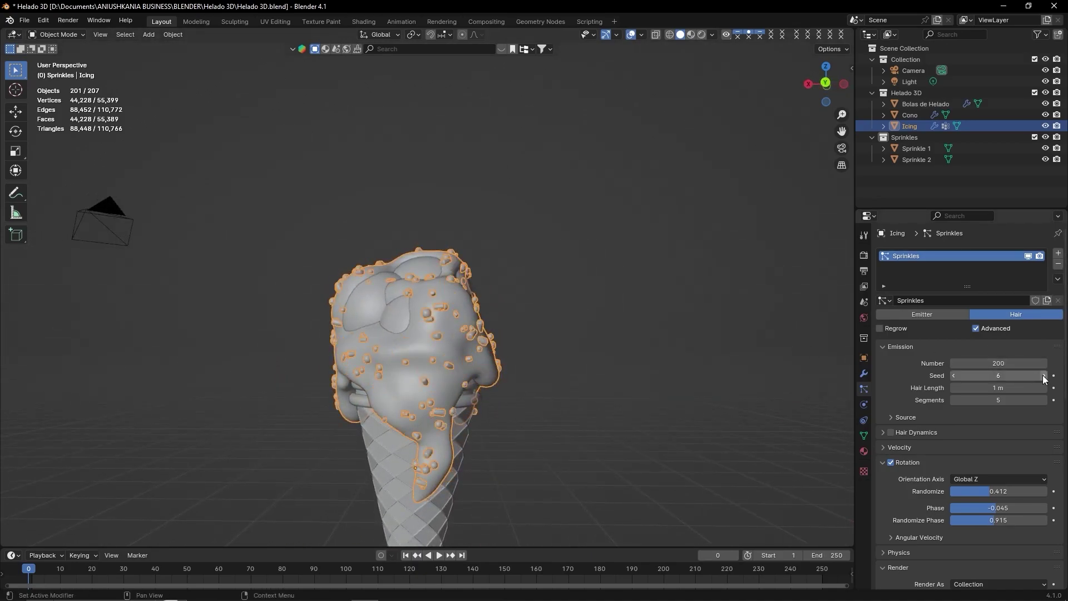
{"action": "left_click", "coordinate": [1045, 375]}
{"action": "left_click", "coordinate": [1044, 375]}
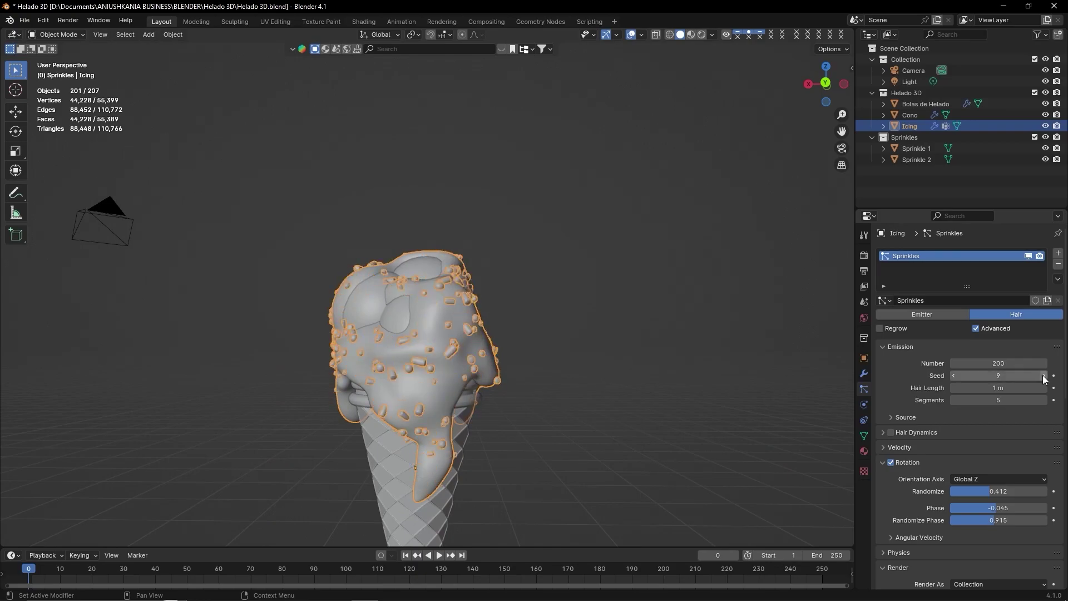
{"action": "left_click", "coordinate": [1044, 375]}
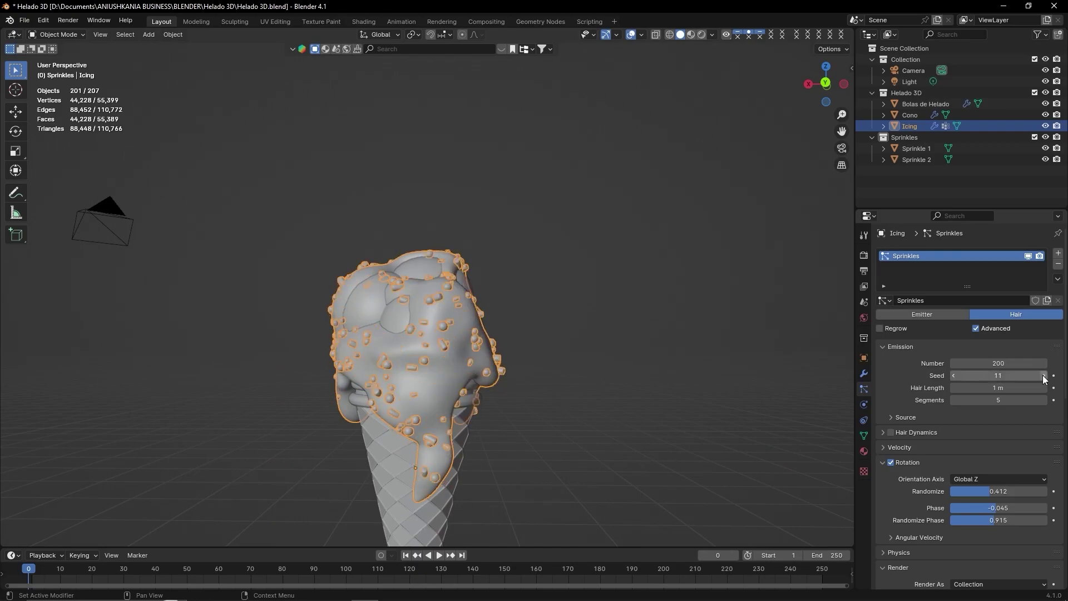
{"action": "middle_click_drag", "start_coordinate": [684, 379], "coordinate": [370, 384]}
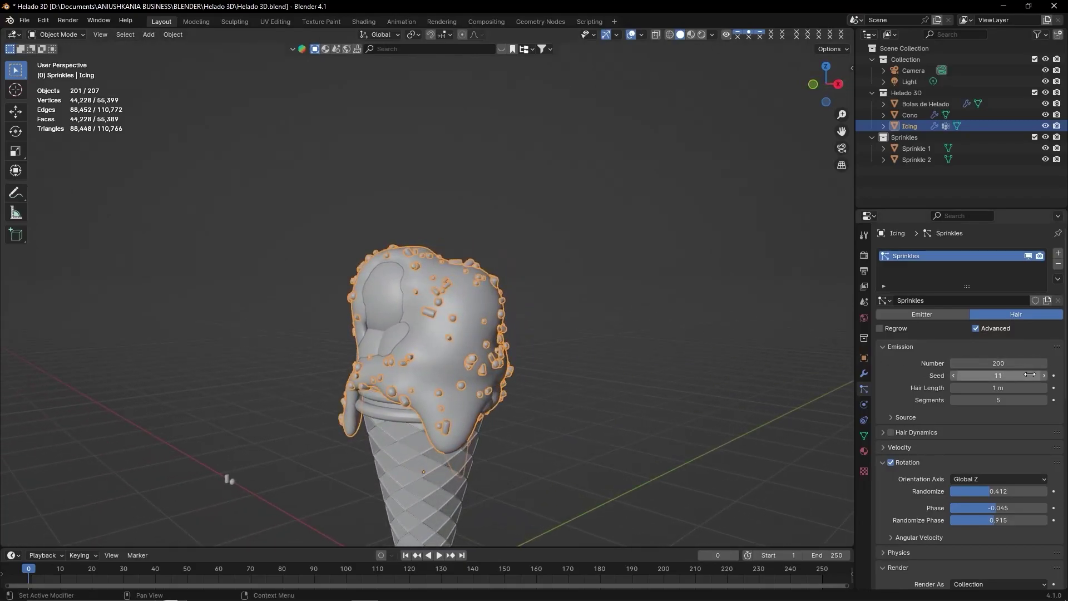
Set the Seed back to 2, then step it up to 4.
{"action": "type", "text": "2"}
{"action": "key", "text": "Return"}
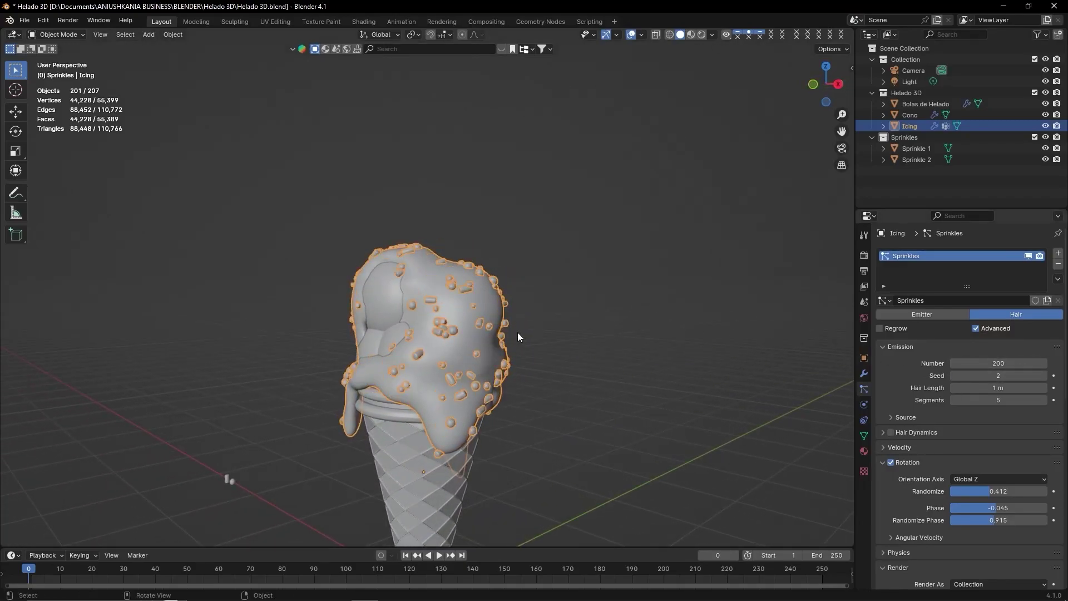
{"action": "middle_click_drag", "start_coordinate": [518, 333], "coordinate": [689, 336]}
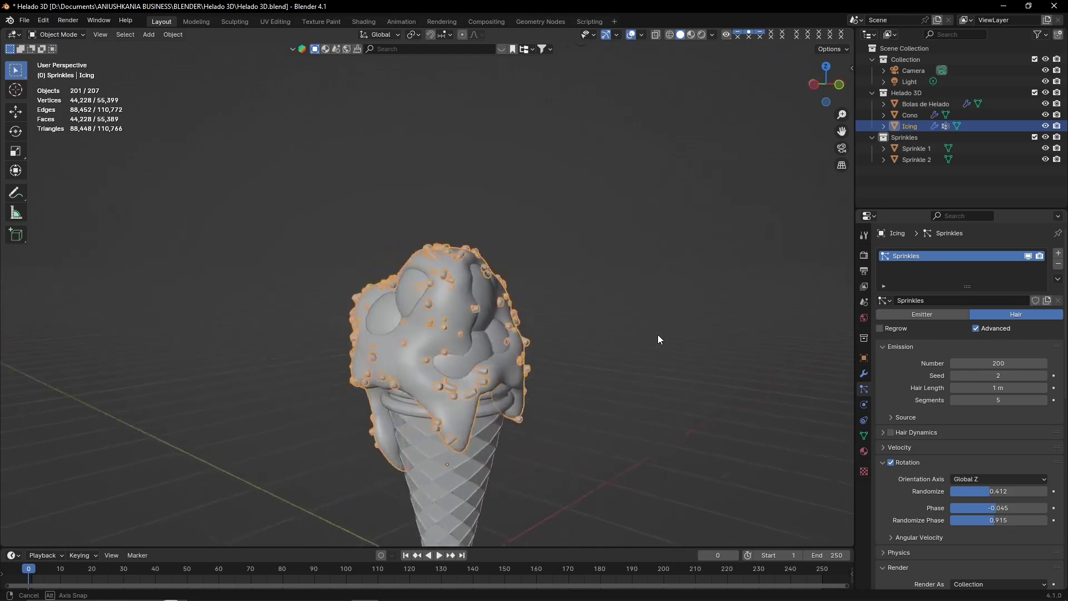
{"action": "left_click", "coordinate": [1045, 377]}
{"action": "middle_click_drag", "start_coordinate": [543, 376], "coordinate": [805, 366]}
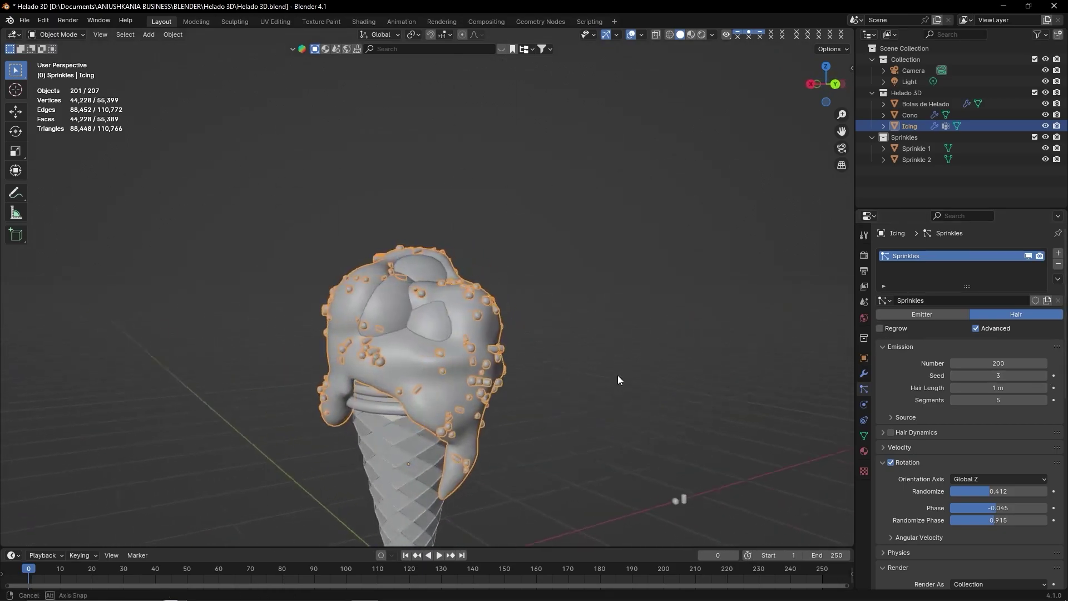
{"action": "left_click", "coordinate": [1044, 376]}
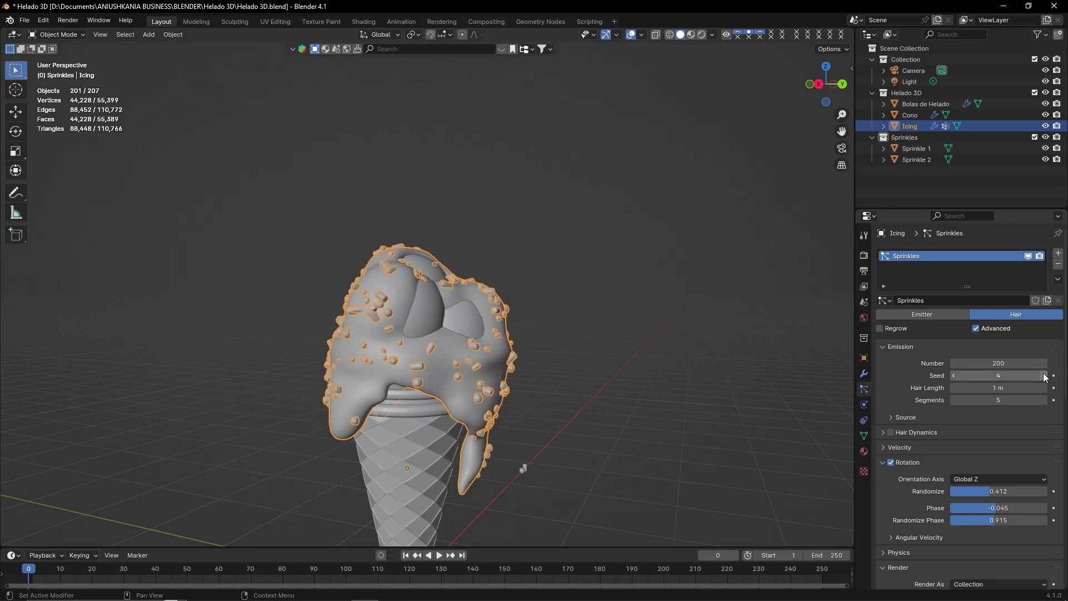
{"action": "mouse_move", "coordinate": [625, 380]}
{"action": "middle_mouse_down"}
{"action": "mouse_move", "coordinate": [223, 396]}
{"action": "mouse_move", "coordinate": [431, 392]}
{"action": "mouse_move", "coordinate": [418, 387]}
{"action": "mouse_move", "coordinate": [550, 413]}
{"action": "mouse_move", "coordinate": [555, 381]}
{"action": "mouse_move", "coordinate": [567, 425]}
{"action": "middle_mouse_up"}
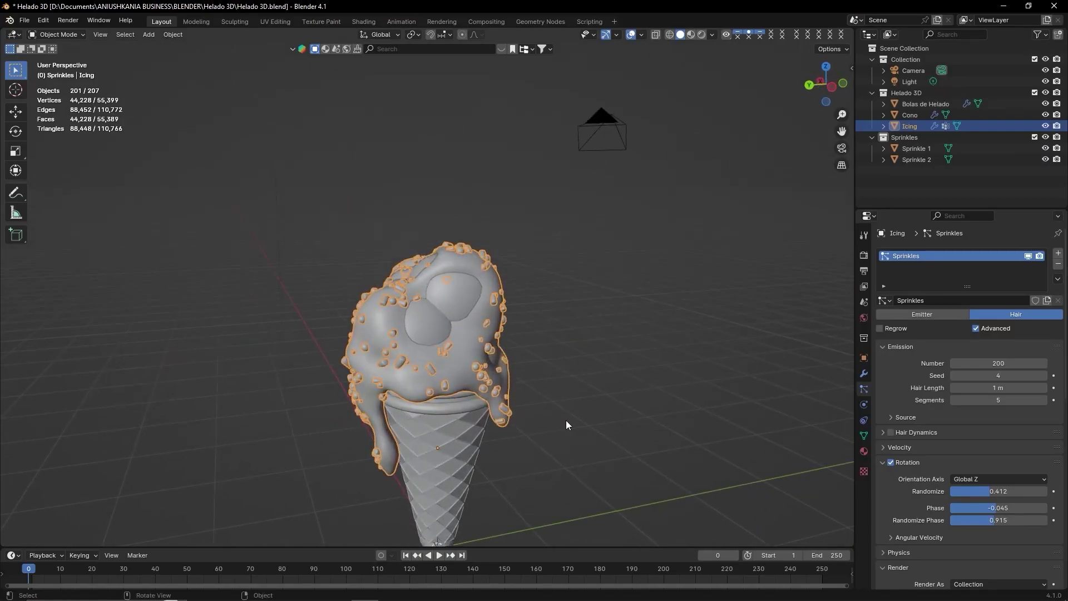
Zoom and reframe the view to show the whole sprinkled cone.
{"action": "scroll", "coordinate": [552, 417], "scroll_direction": "up", "scroll_amount": 2}
{"action": "scroll", "coordinate": [552, 414], "scroll_direction": "up", "scroll_amount": 3}
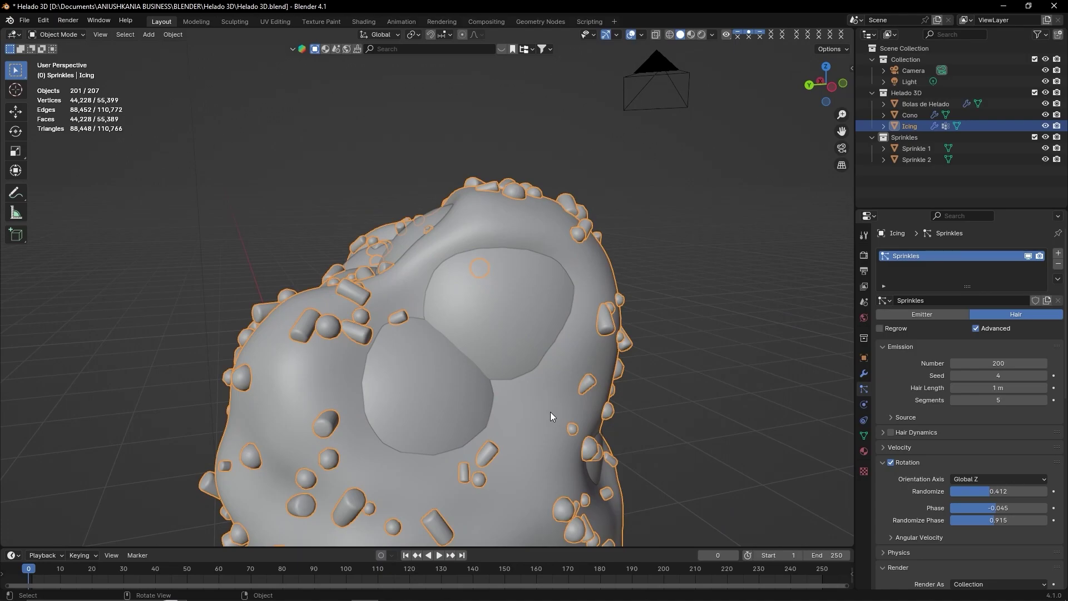
{"action": "scroll", "coordinate": [550, 411], "scroll_direction": "down", "scroll_amount": 5}
{"action": "scroll", "coordinate": [549, 410], "scroll_direction": "down", "scroll_amount": 3}
{"action": "mouse_move", "coordinate": [625, 411]}
{"action": "middle_mouse_down"}
{"action": "mouse_move", "coordinate": [605, 403]}
{"action": "mouse_move", "coordinate": [869, 357]}
{"action": "middle_mouse_up"}
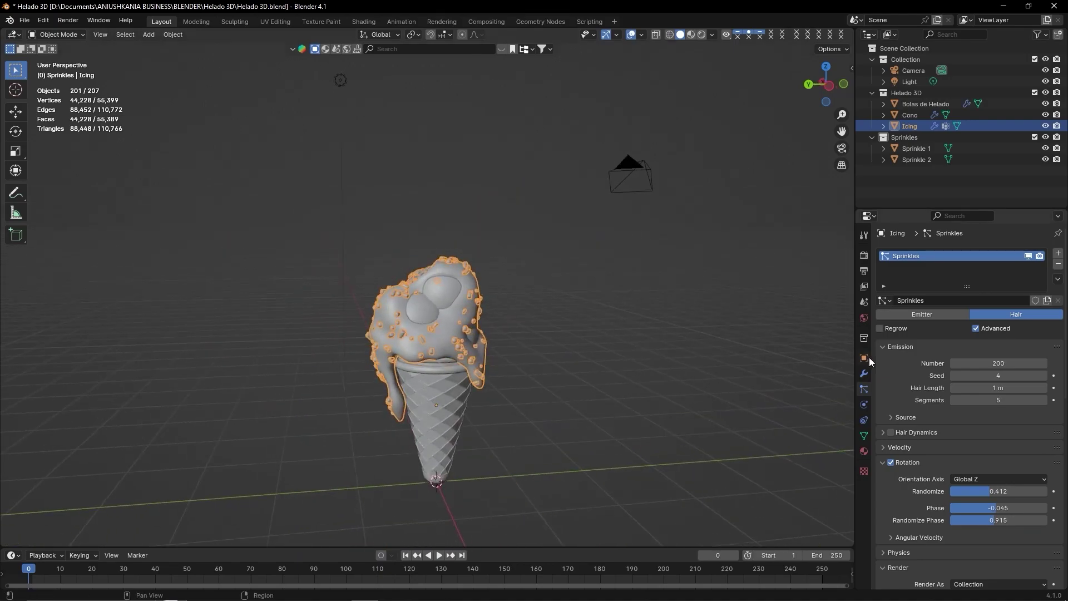
{"action": "left_click", "coordinate": [864, 372]}
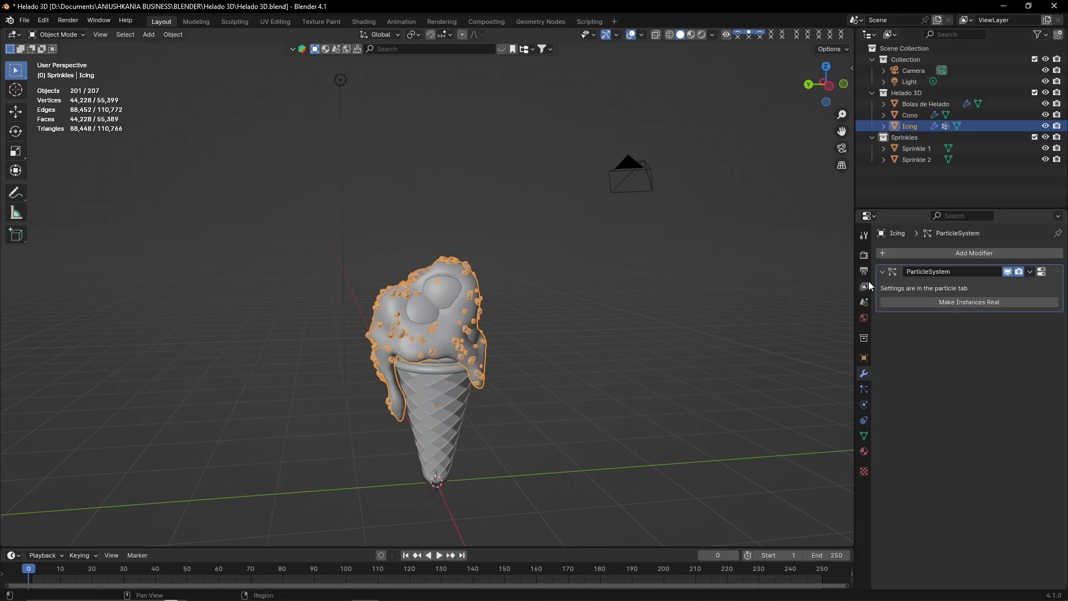
{"action": "left_click", "coordinate": [863, 404]}
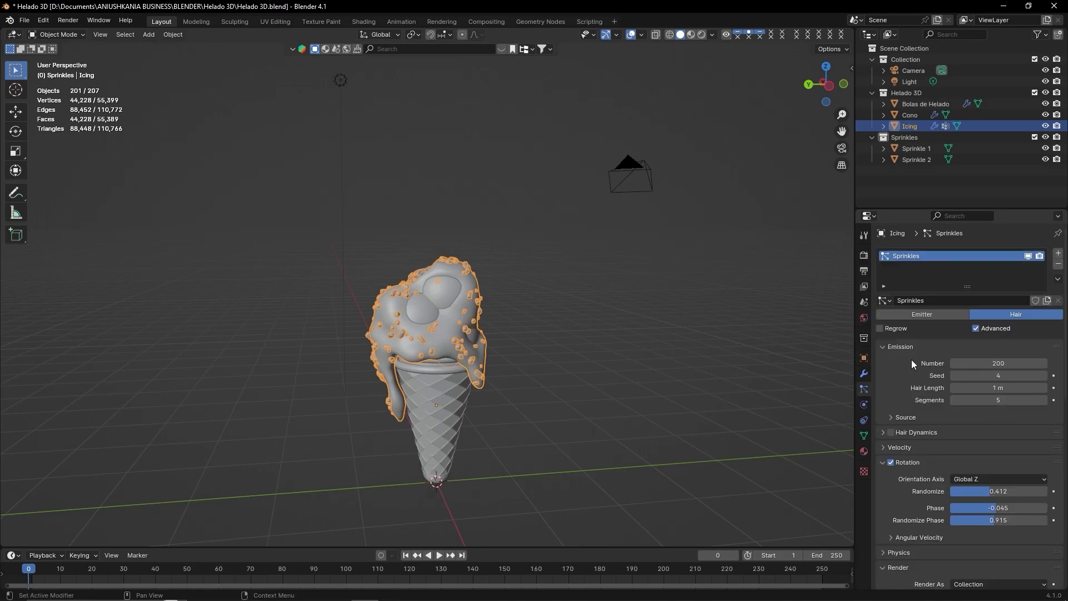
{"action": "mouse_move", "coordinate": [365, 409]}
{"action": "middle_mouse_down"}
{"action": "mouse_move", "coordinate": [513, 411]}
{"action": "mouse_move", "coordinate": [547, 398]}
{"action": "mouse_move", "coordinate": [540, 316]}
{"action": "mouse_move", "coordinate": [525, 357]}
{"action": "mouse_move", "coordinate": [551, 355]}
{"action": "mouse_move", "coordinate": [545, 348]}
{"action": "middle_mouse_up"}
{"action": "scroll", "coordinate": [537, 402], "scroll_direction": "up", "scroll_amount": 3}
{"action": "scroll", "coordinate": [545, 347], "scroll_direction": "up", "scroll_amount": 1}
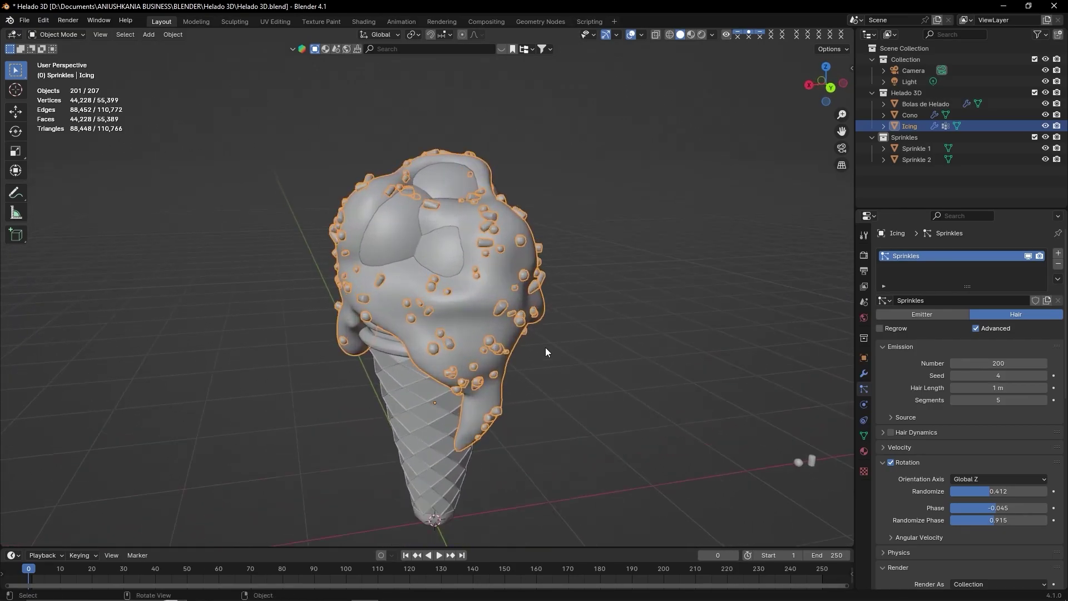
Box-select Sprinkle 1 and Sprinkle 2 and move them -4.3093 m along global X.
{"action": "scroll", "coordinate": [549, 353], "scroll_direction": "down", "scroll_amount": 3}
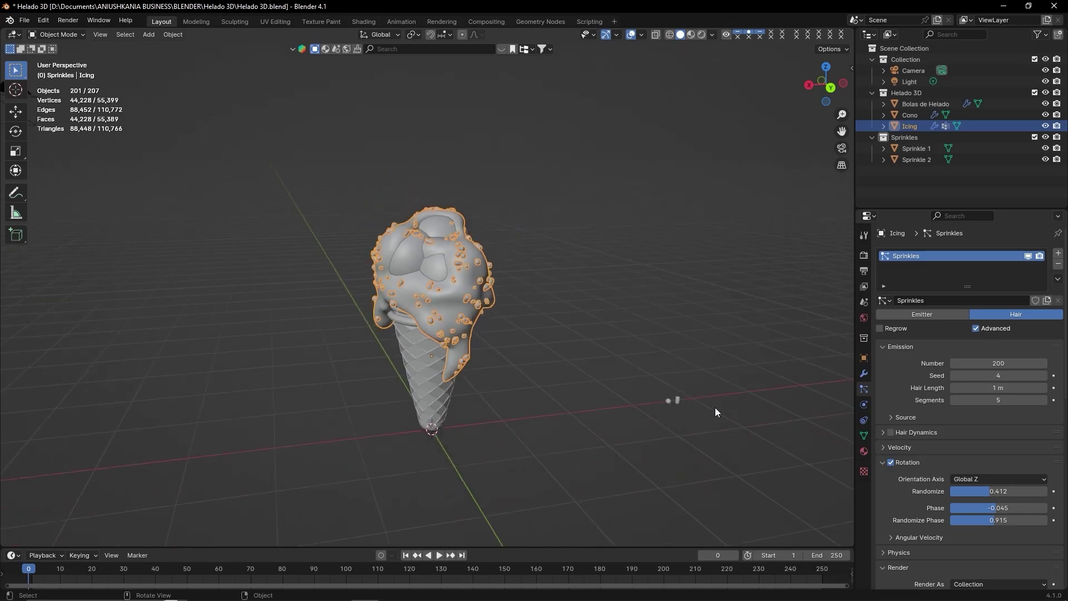
{"action": "middle_click_drag", "start_coordinate": [716, 407], "coordinate": [697, 405]}
{"action": "mouse_move", "coordinate": [715, 405]}
{"action": "left_mouse_down"}
{"action": "mouse_move", "coordinate": [633, 363]}
{"action": "mouse_move", "coordinate": [759, 460]}
{"action": "left_mouse_up"}
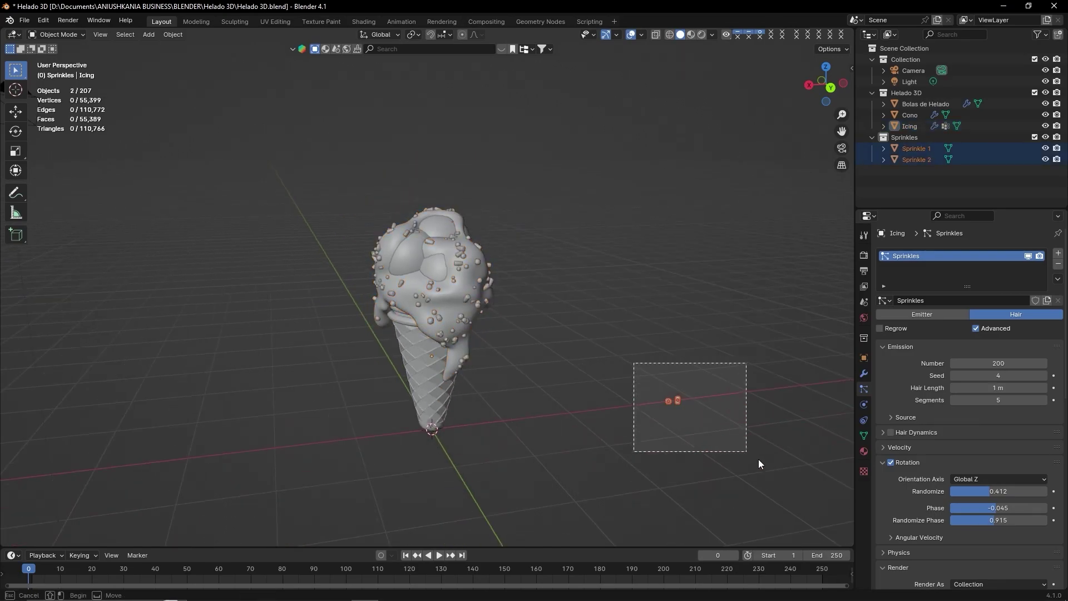
{"action": "middle_click_drag", "start_coordinate": [687, 425], "coordinate": [682, 418]}
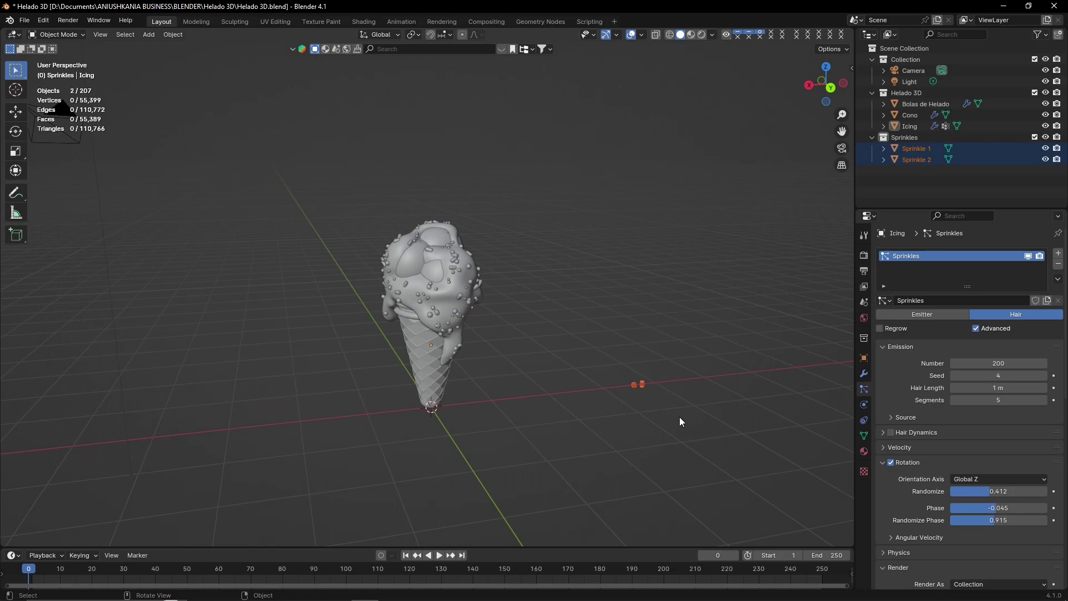
{"action": "key", "text": "x"}
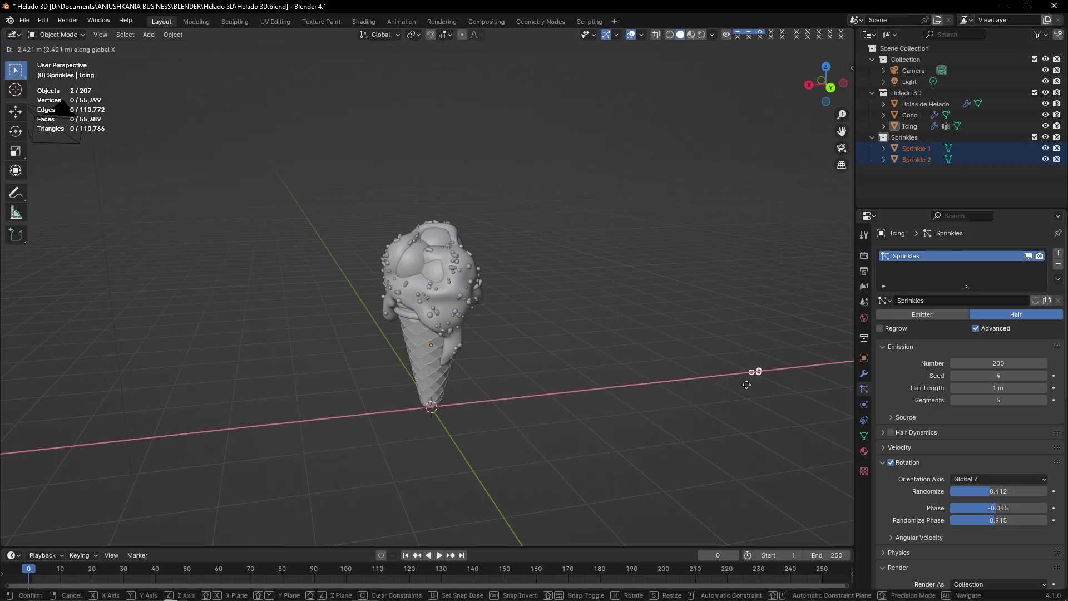
{"action": "left_click", "coordinate": [807, 367]}
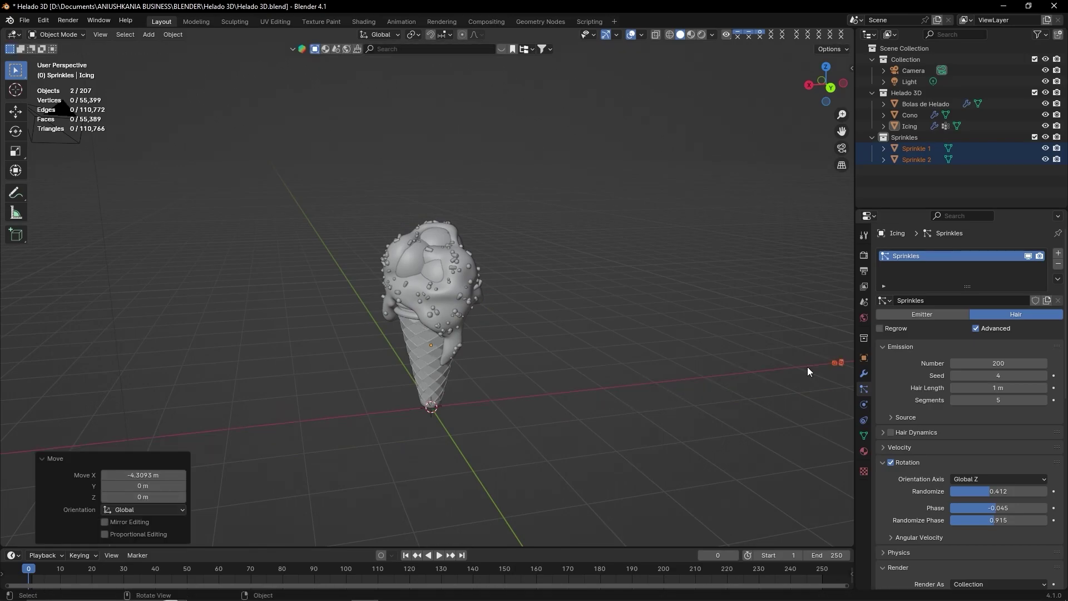
Save Helado 3D.blend and orbit around the finished ice cream.
{"action": "key", "text": "ctrl+s"}
{"action": "mouse_move", "coordinate": [768, 375]}
{"action": "middle_mouse_down"}
{"action": "mouse_move", "coordinate": [732, 379]}
{"action": "mouse_move", "coordinate": [583, 341]}
{"action": "middle_mouse_up"}
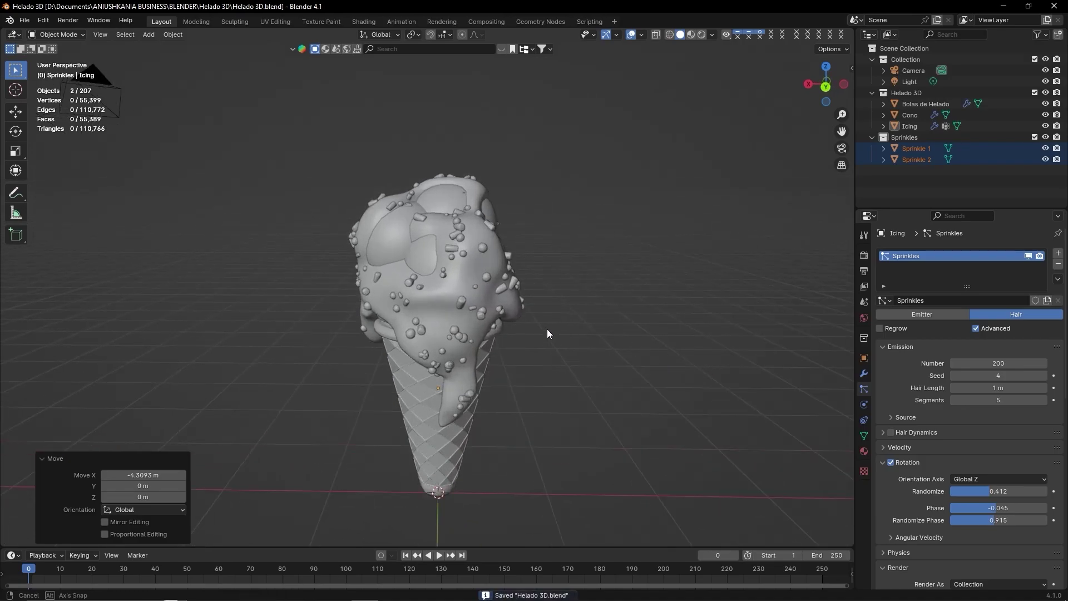
{"action": "scroll", "coordinate": [546, 329], "scroll_direction": "up", "scroll_amount": 1}
{"action": "scroll", "coordinate": [546, 329], "scroll_direction": "down", "scroll_amount": 1}
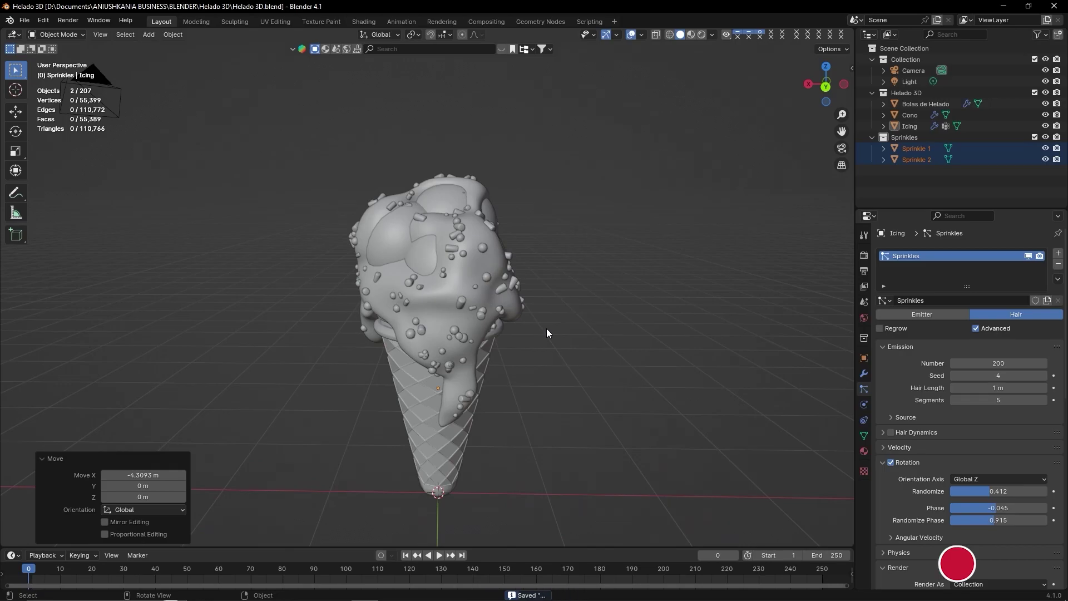